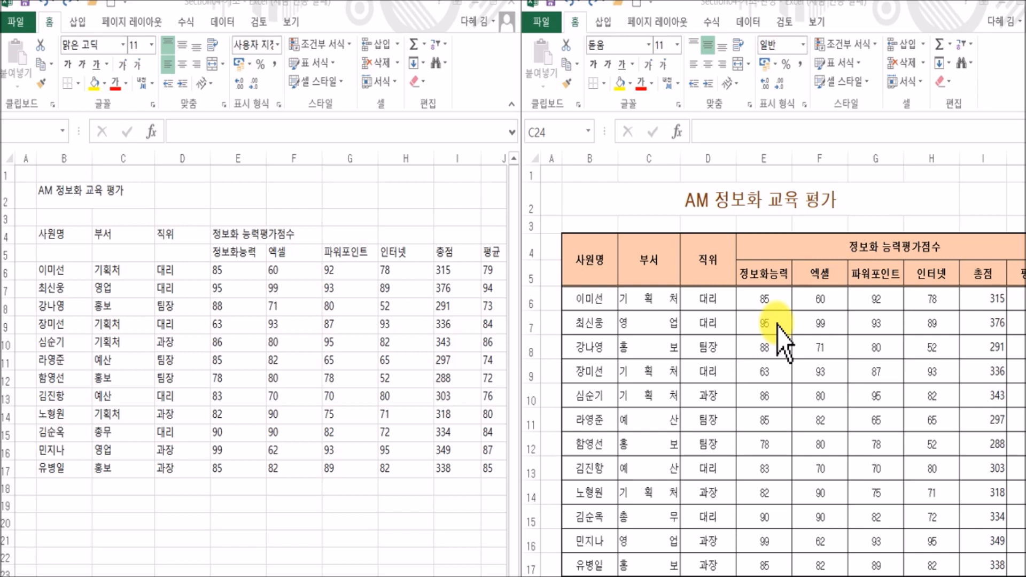
# Compare the title, headers and columns of the unformatted training evaluation table with the finished example workbook
pyautogui.click(102, 190)
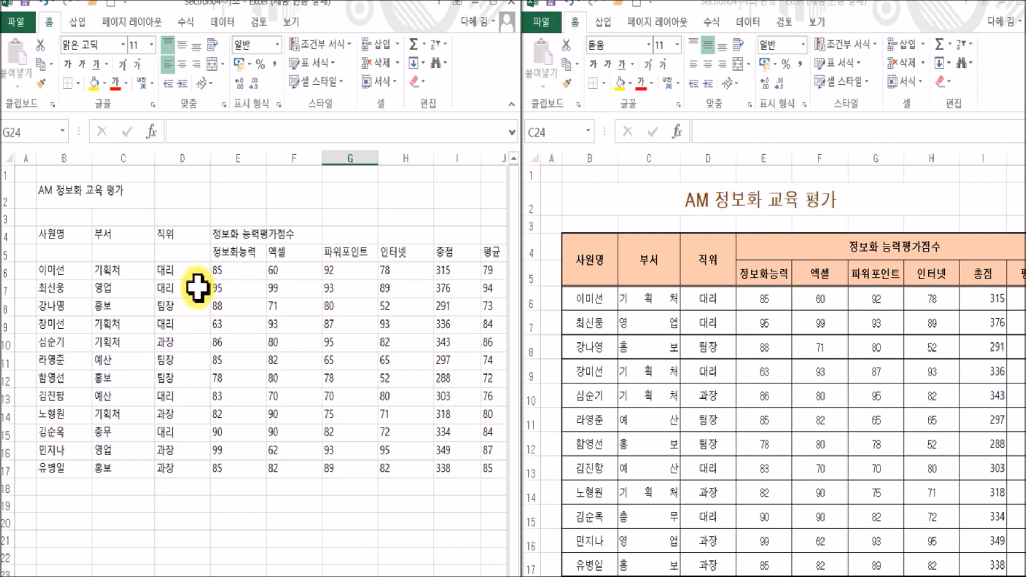
pyautogui.click(78, 235)
pyautogui.click(128, 233)
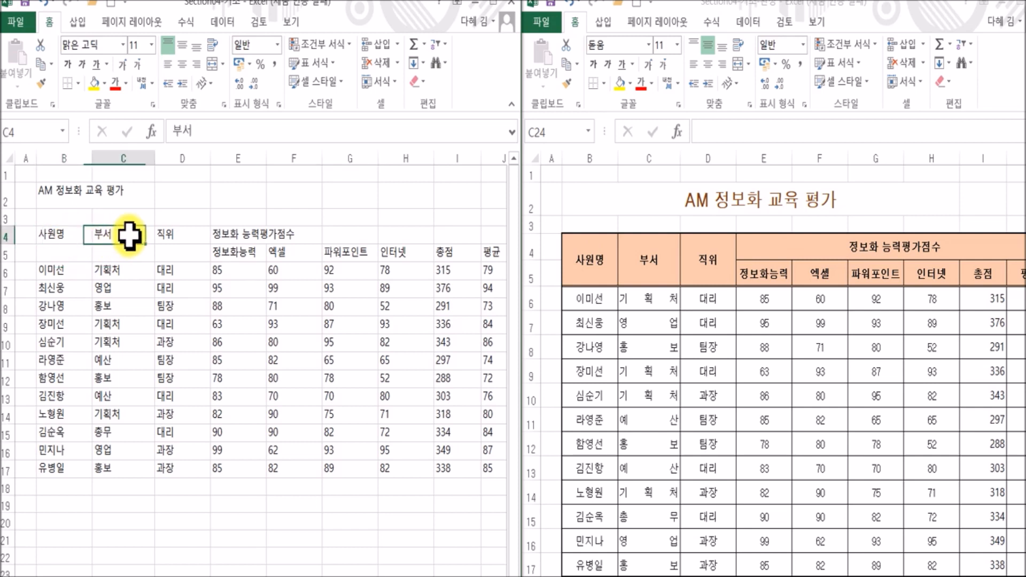
pyautogui.click(198, 231)
pyautogui.click(249, 236)
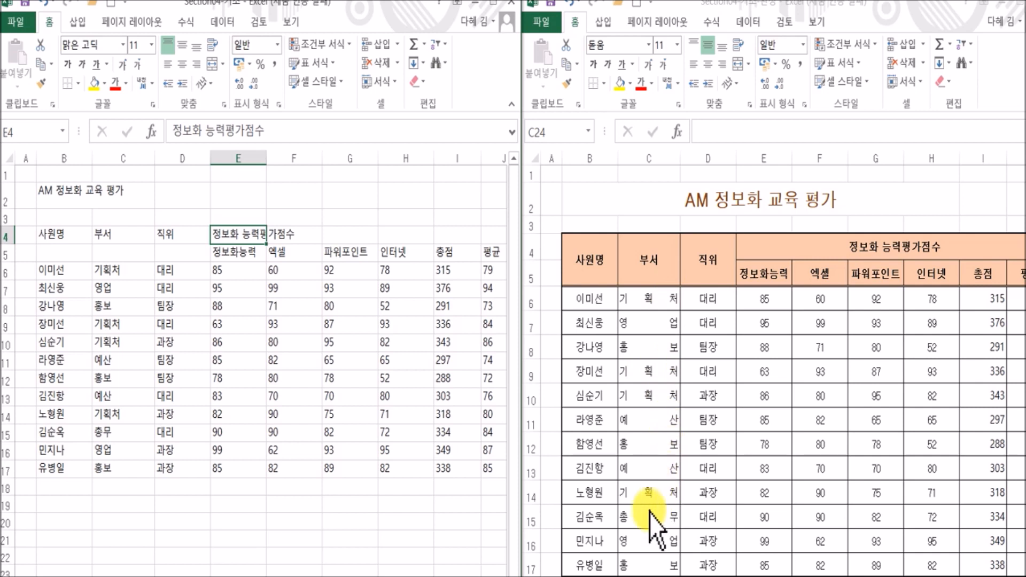
pyautogui.click(866, 457)
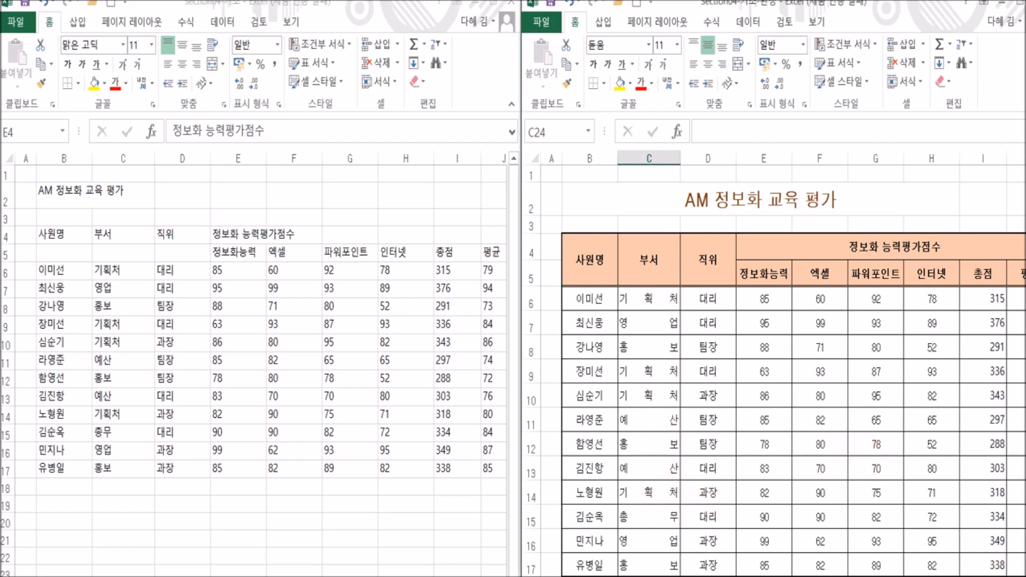
pyautogui.hscroll(1, 985, 564)
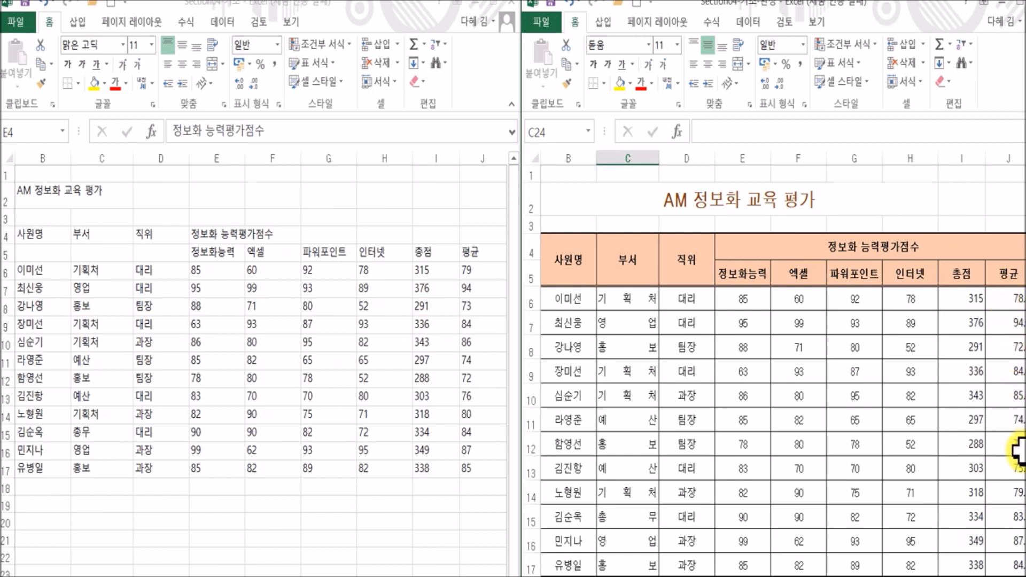
pyautogui.hscroll(-1, 775, 364)
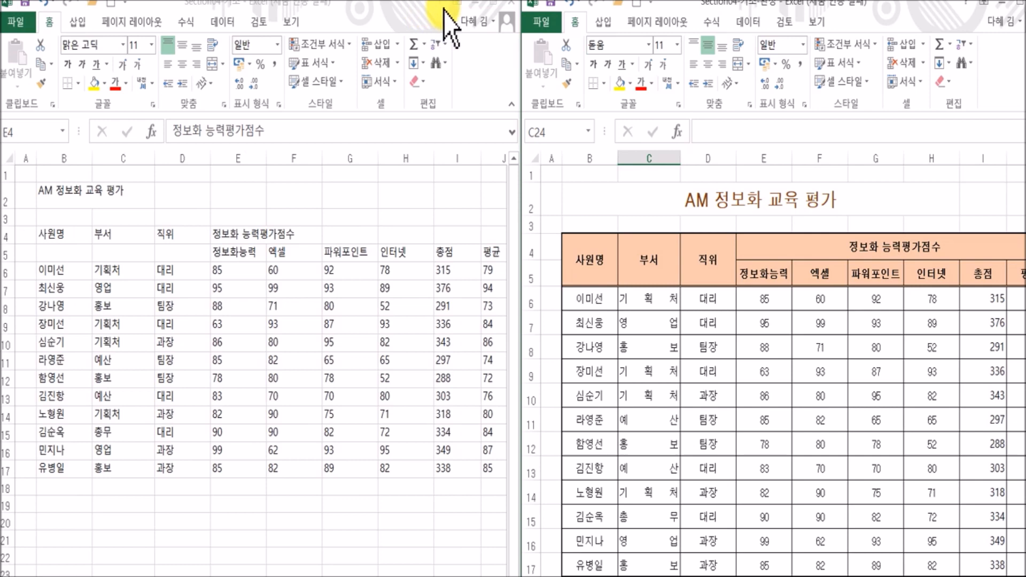
# Widen the unformatted workbook's window over most of the screen and magnify its sheet
pyautogui.moveTo(520, 117); pyautogui.dragTo(763, 88)
pyautogui.moveTo(520, 142); pyautogui.dragTo(871, 62)
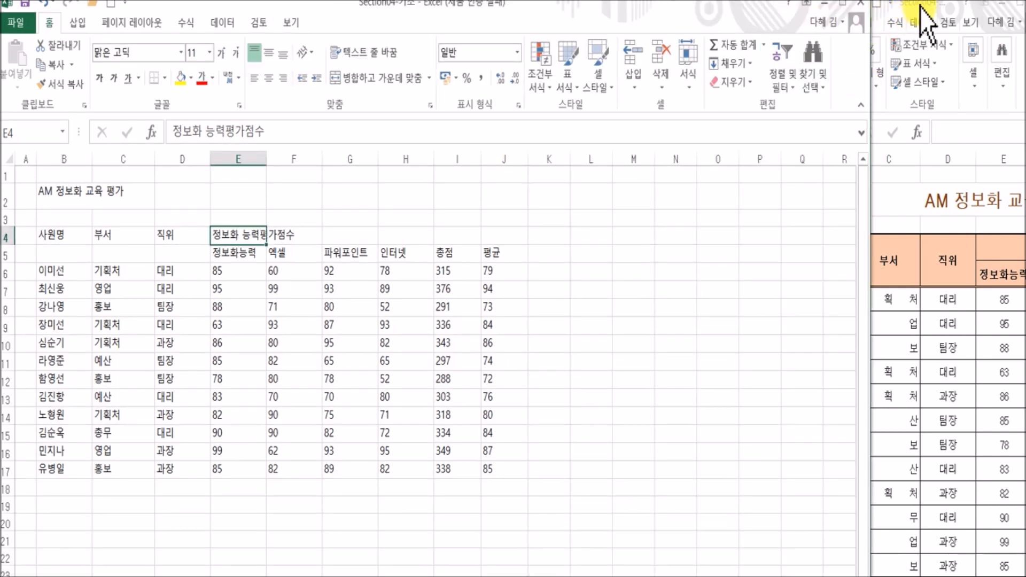
pyautogui.click(1020, 195)
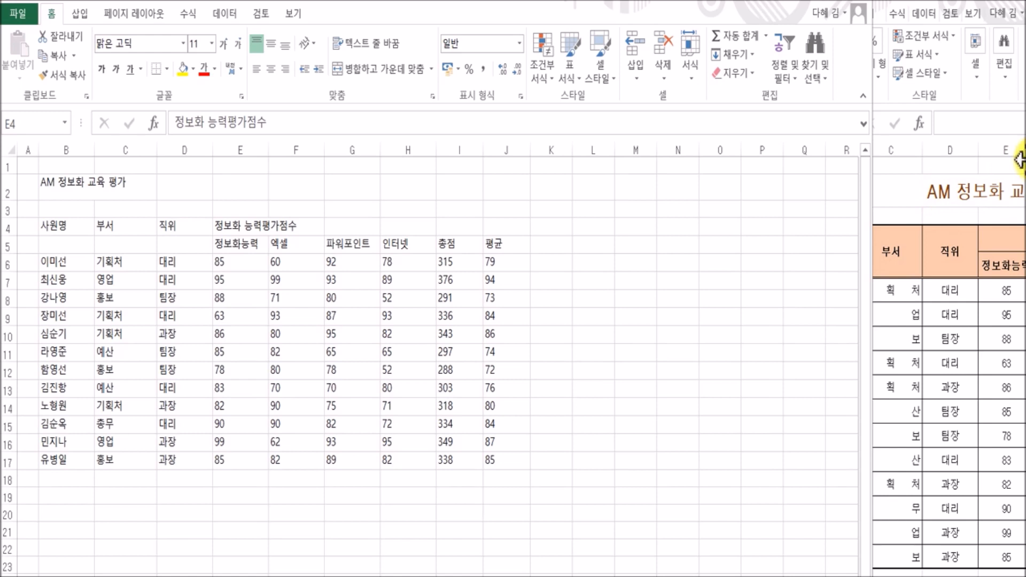
pyautogui.click(345, 373)
pyautogui.scroll(1, 346, 374)
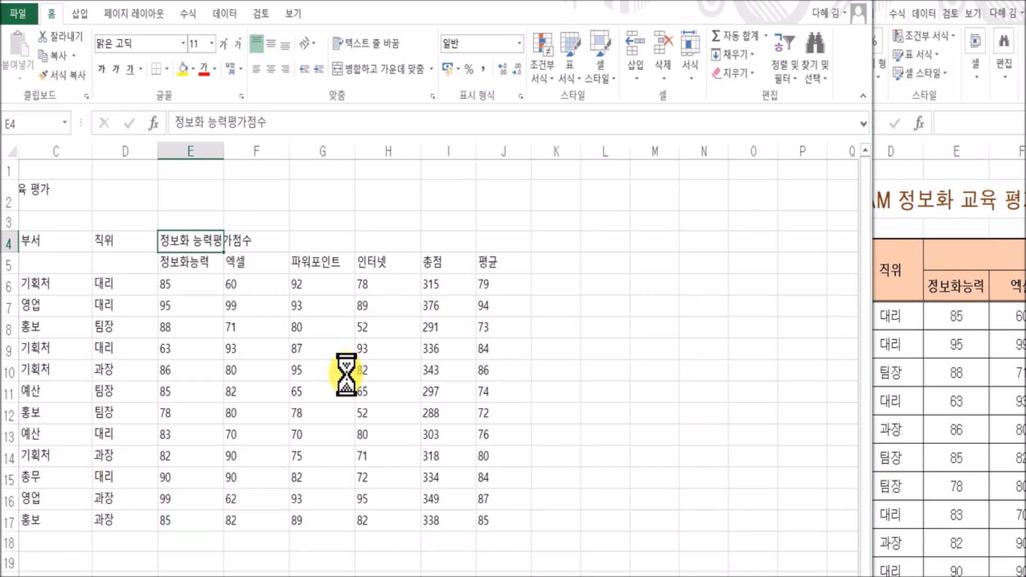
pyautogui.scroll(1, 345, 372)
pyautogui.hscroll(-2, 440, 369)
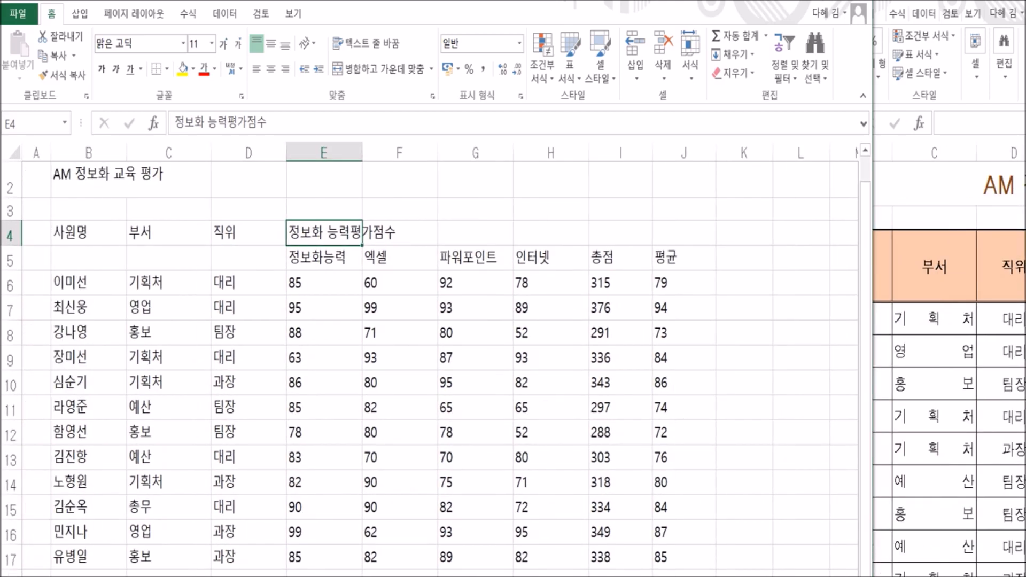
pyautogui.scroll(1, 276, 405)
pyautogui.keyDown('ctrl'); pyautogui.click(276, 407); pyautogui.keyUp('ctrl')
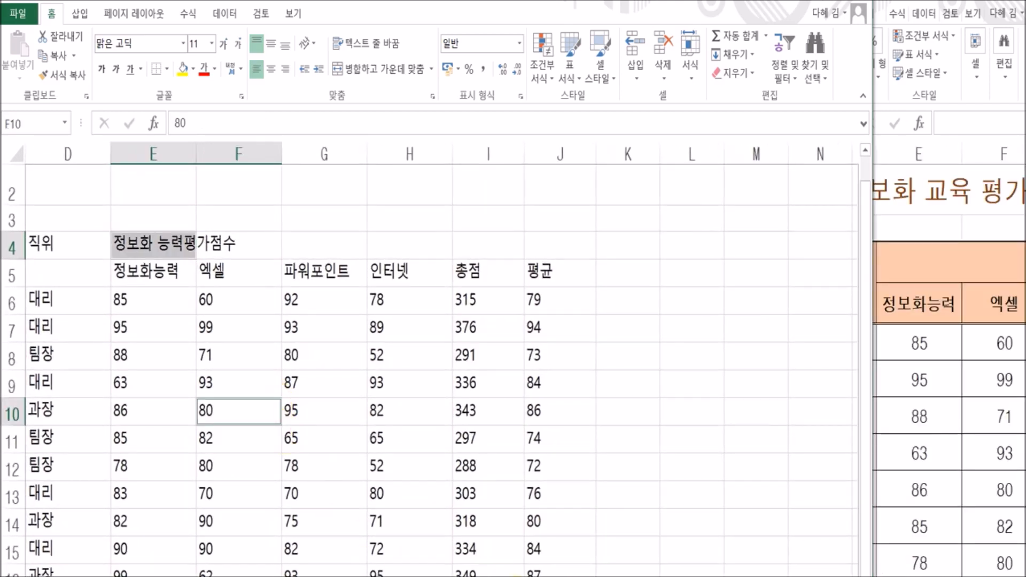
pyautogui.hscroll(-3, 428, 363)
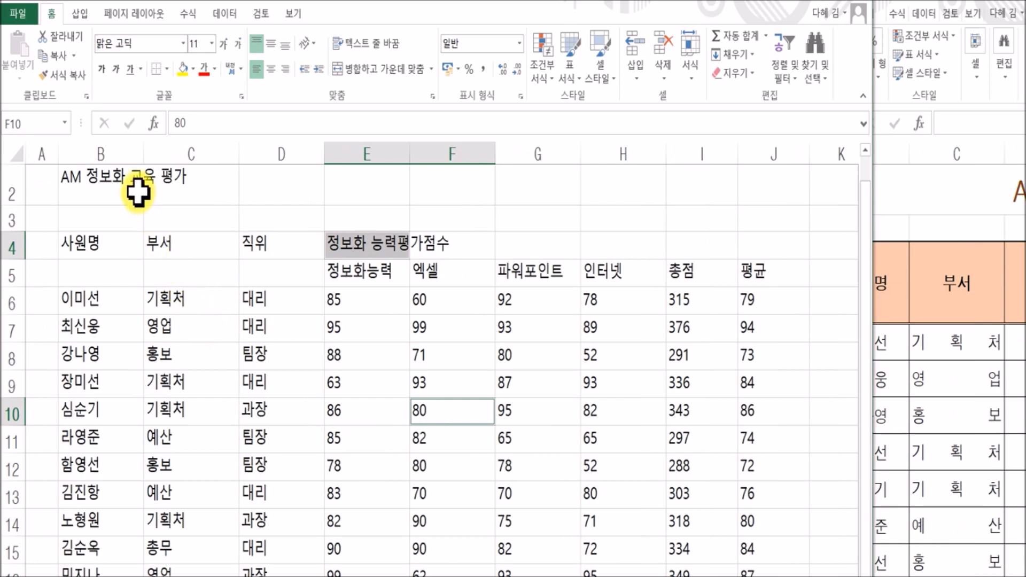
# Merge and center the title "AM 정보화 교육 평가" across B2:J2, the full width of the table
pyautogui.click(134, 198)
pyautogui.scroll(1, 135, 199)
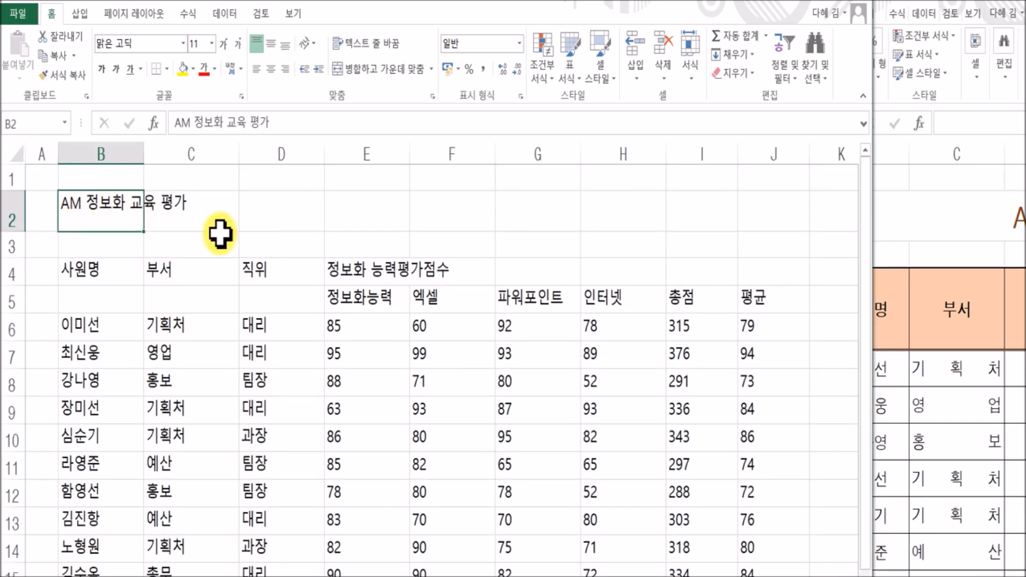
pyautogui.click(763, 213)
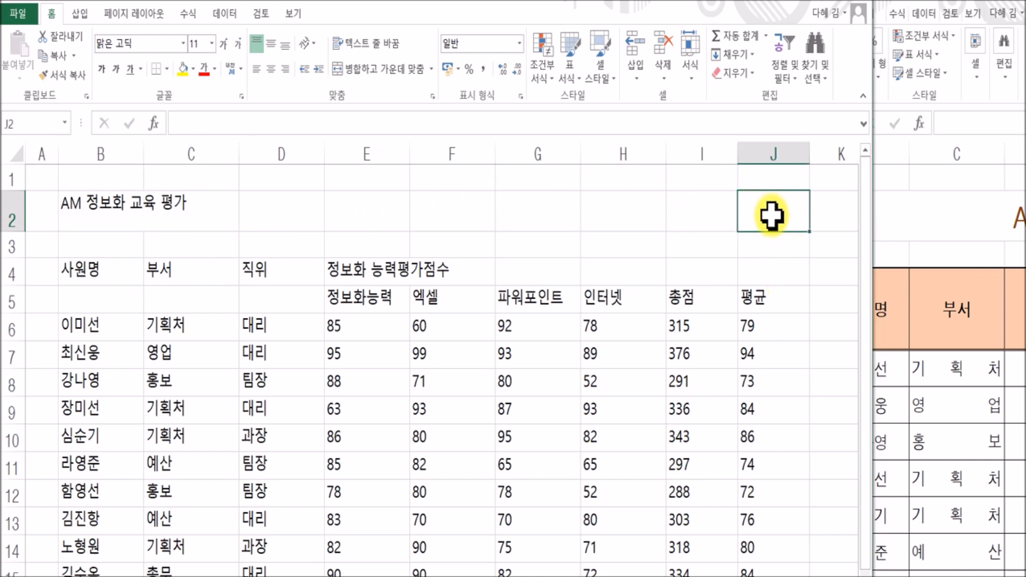
pyautogui.click(82, 208)
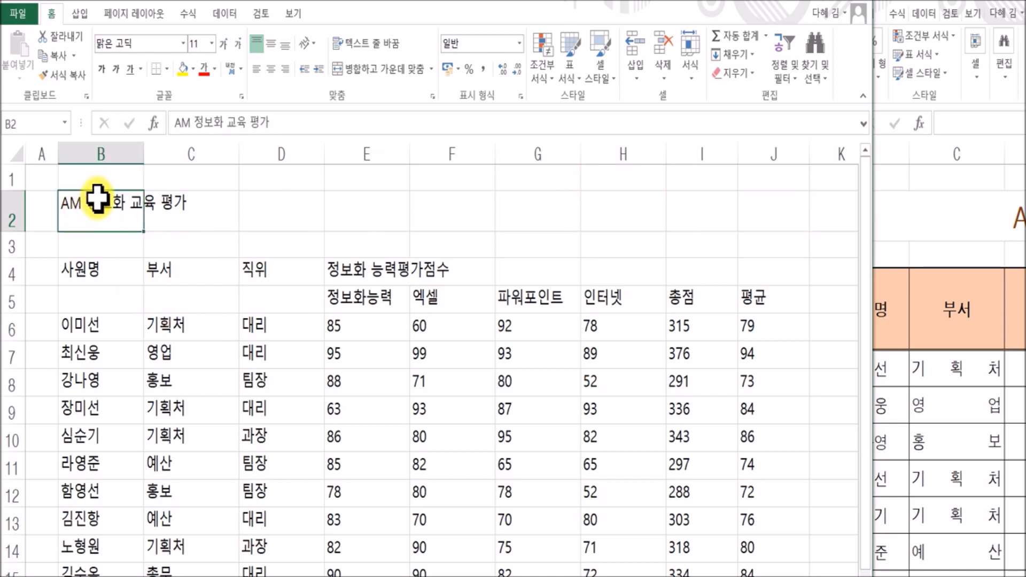
pyautogui.moveTo(100, 207); pyautogui.dragTo(745, 207)
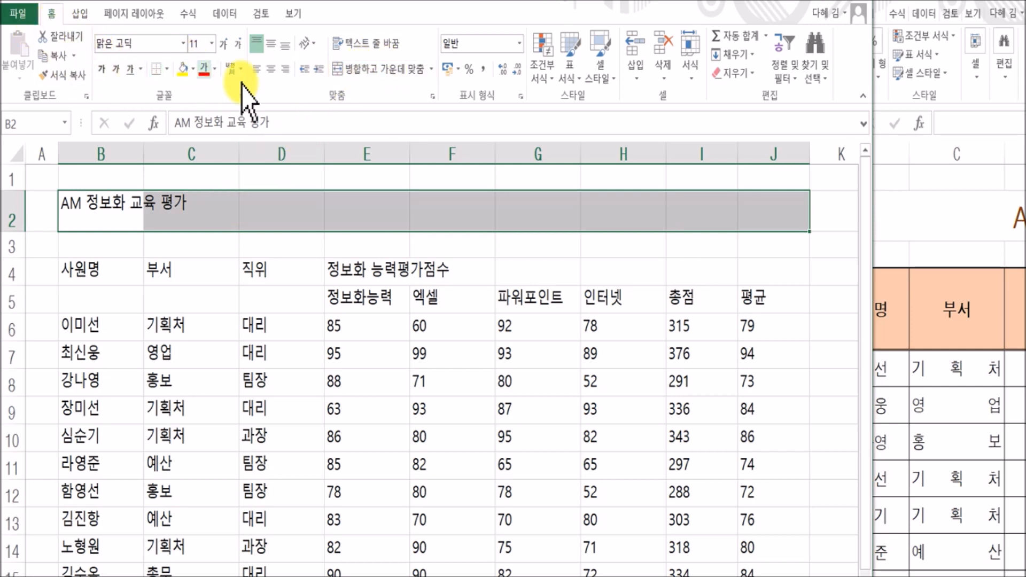
pyautogui.click(375, 69)
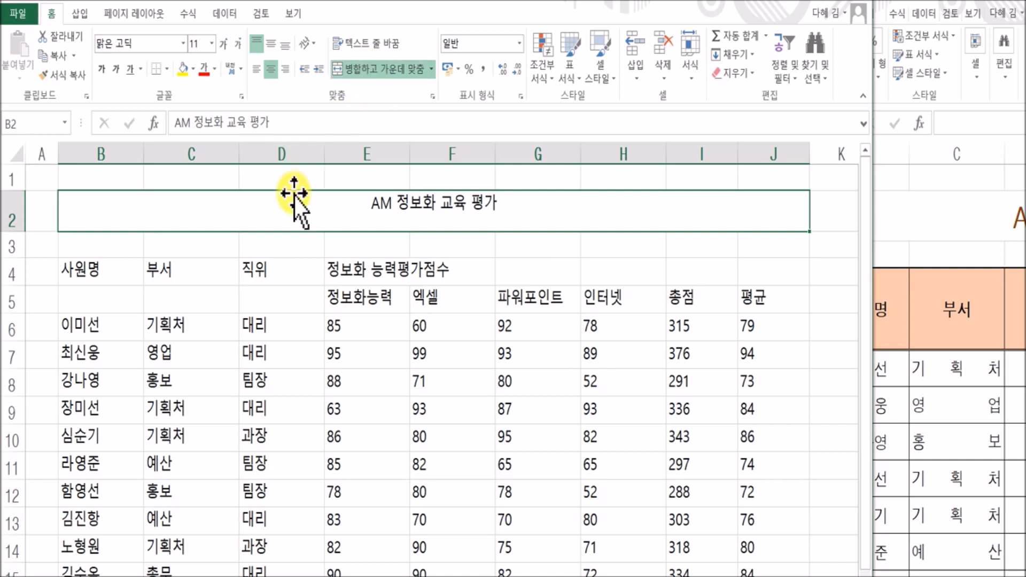
pyautogui.click(269, 251)
# Set the merged title's font to HY견고딕 and its size to 20
pyautogui.click(337, 217)
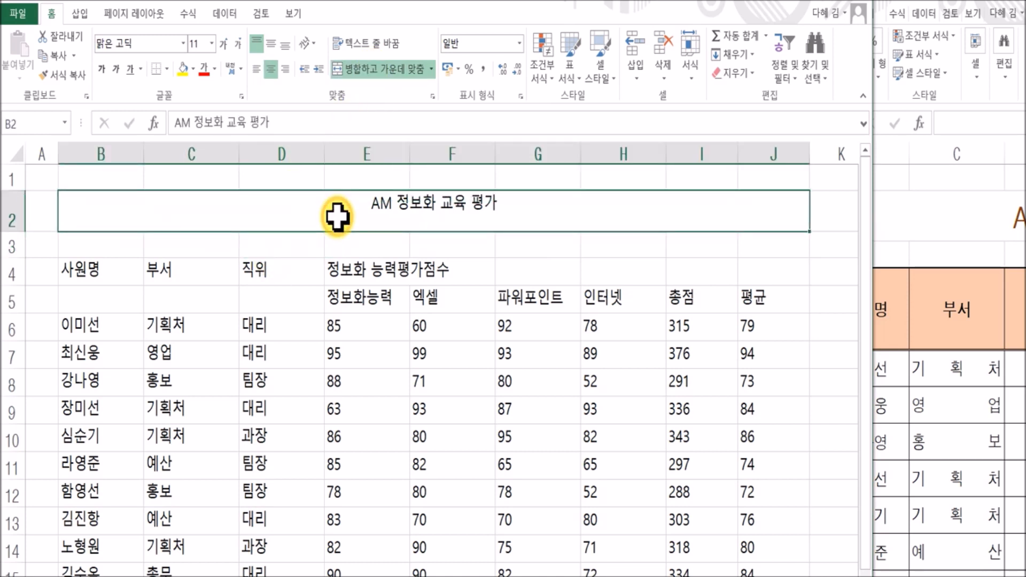
pyautogui.click(184, 44)
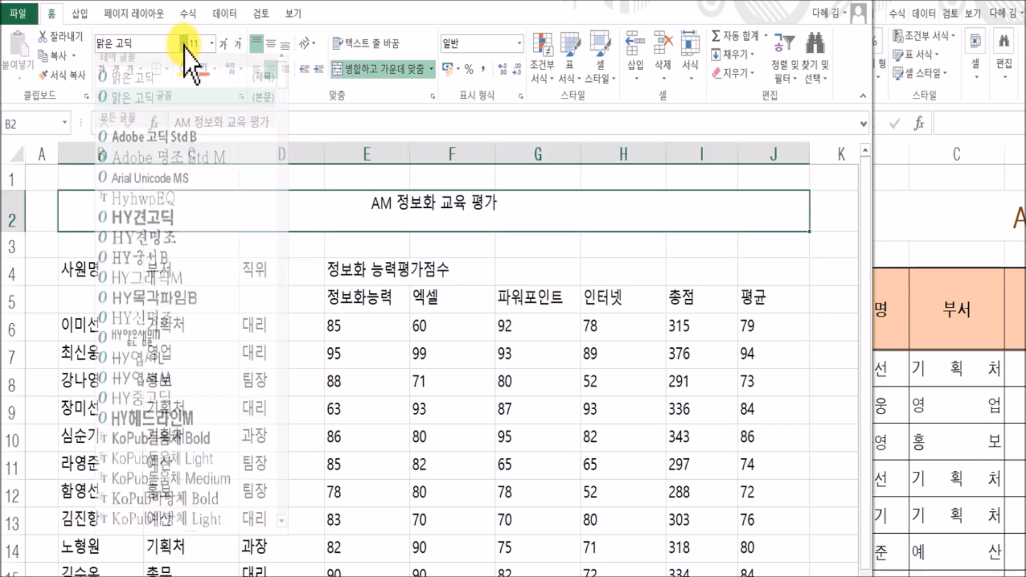
pyautogui.click(171, 221)
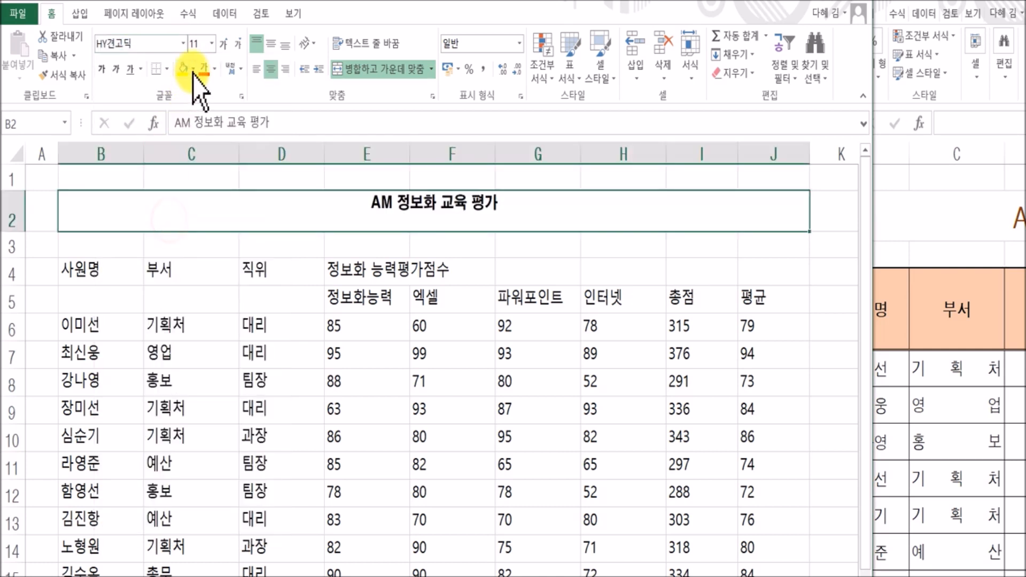
pyautogui.click(223, 43)
pyautogui.click(223, 43)
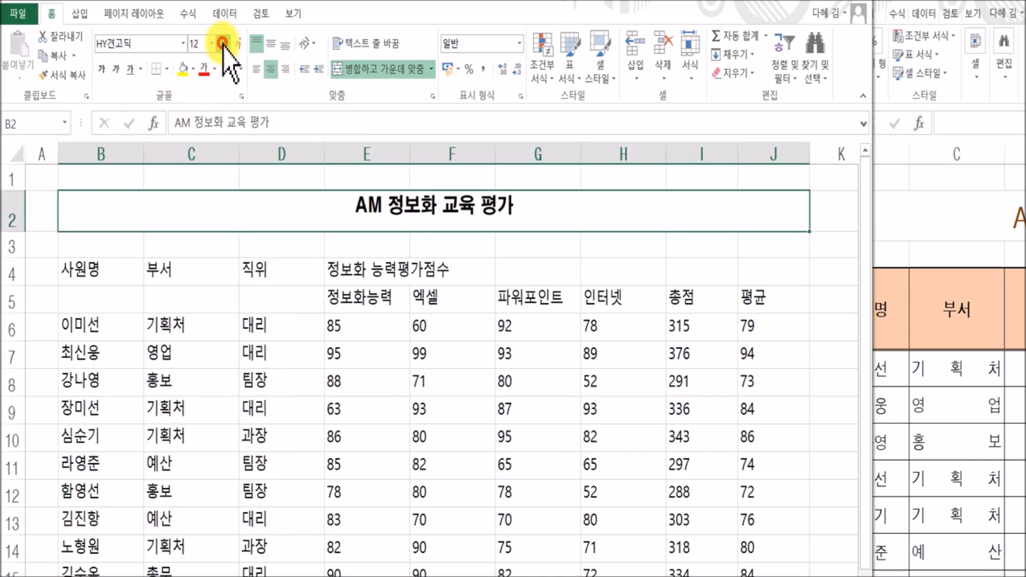
pyautogui.click(222, 43)
pyautogui.click(223, 43)
pyautogui.click(223, 43)
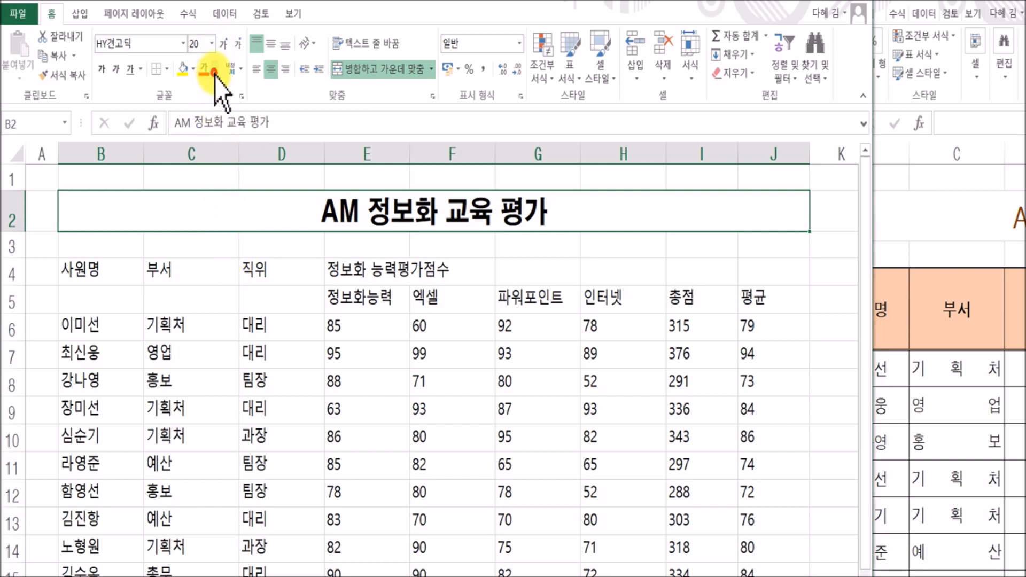
# Change the title's font color to the blue theme color
pyautogui.click(215, 68)
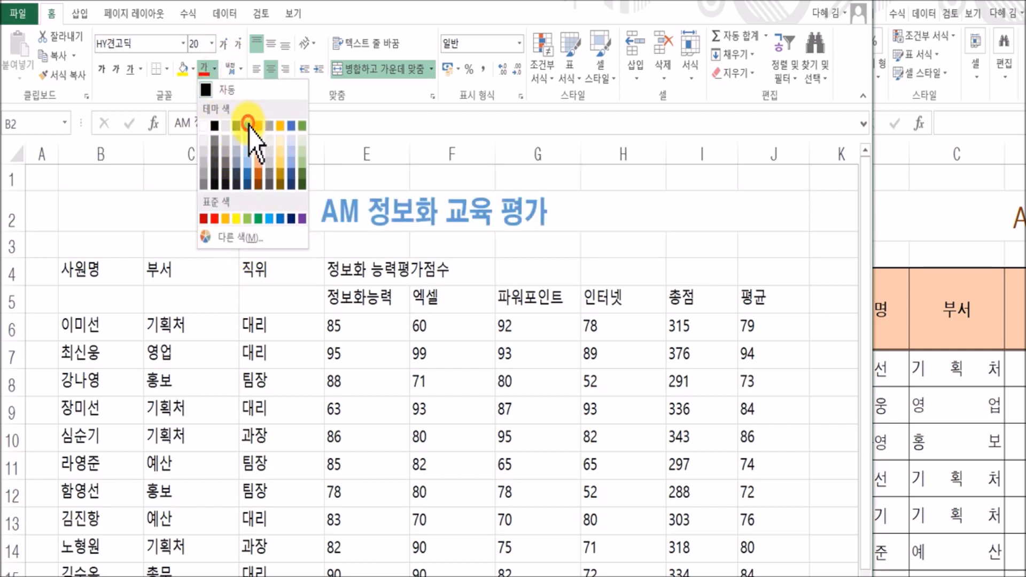
pyautogui.click(248, 125)
pyautogui.click(298, 412)
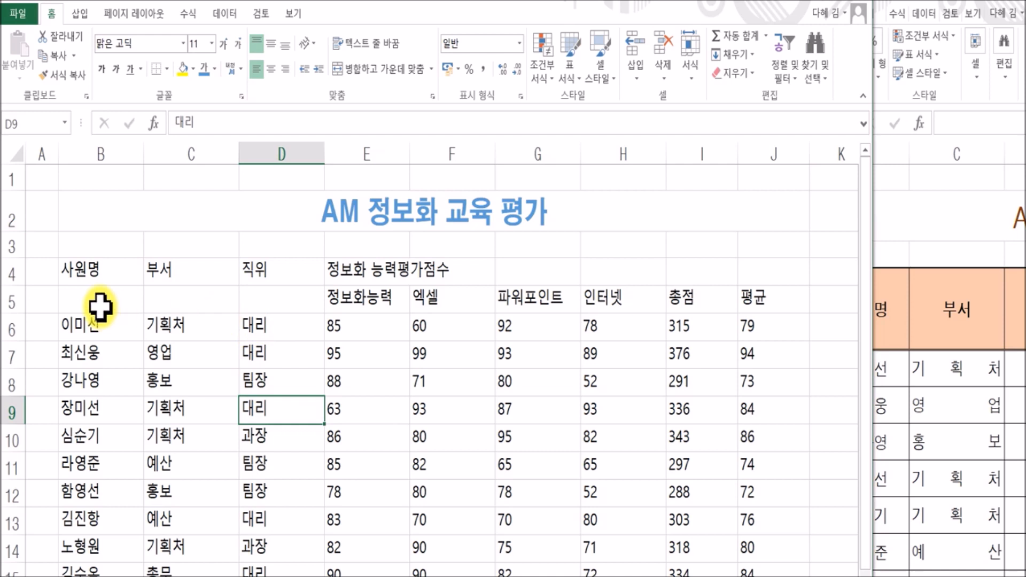
pyautogui.click(5, 218)
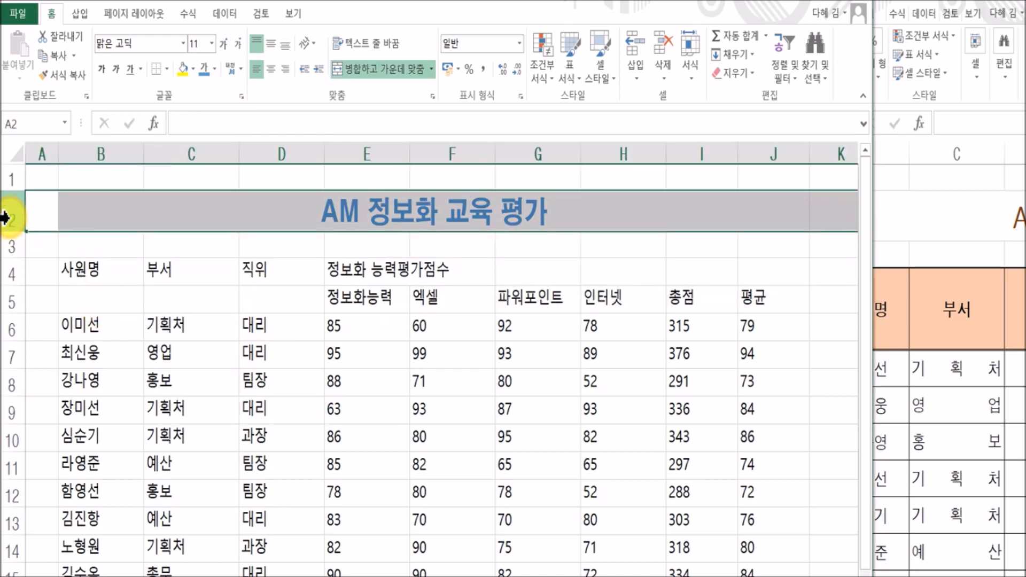
# Merge and center each of the headers 사원명, 부서 and 직위 over rows 4 and 5 in columns B, C and D
pyautogui.click(70, 272)
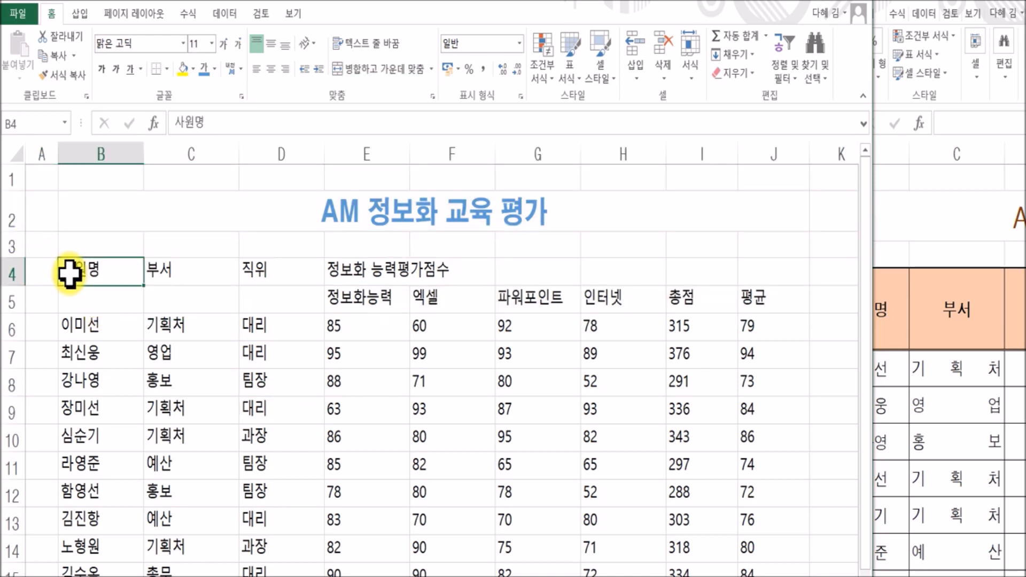
pyautogui.moveTo(92, 275); pyautogui.dragTo(95, 291)
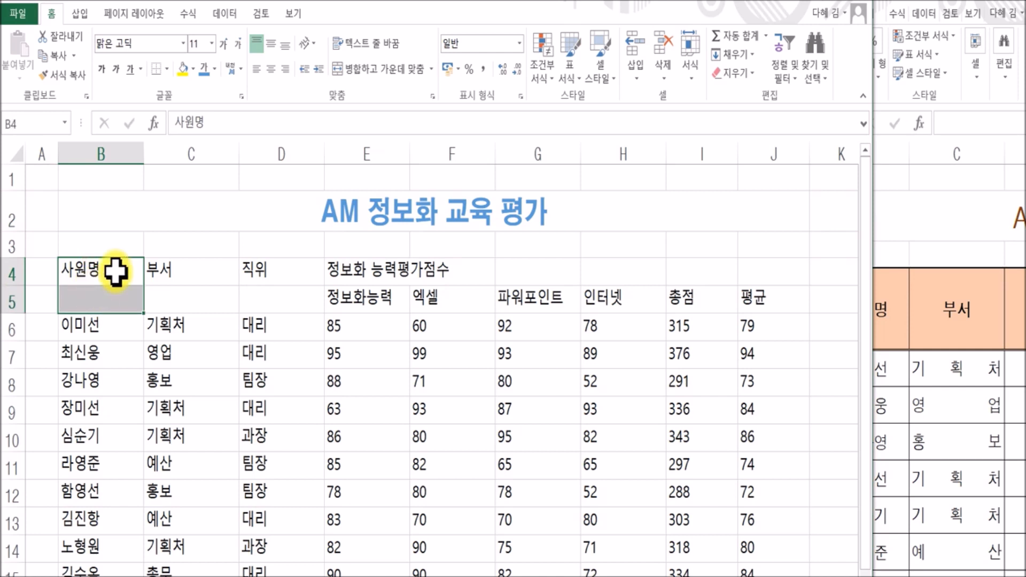
pyautogui.click(369, 70)
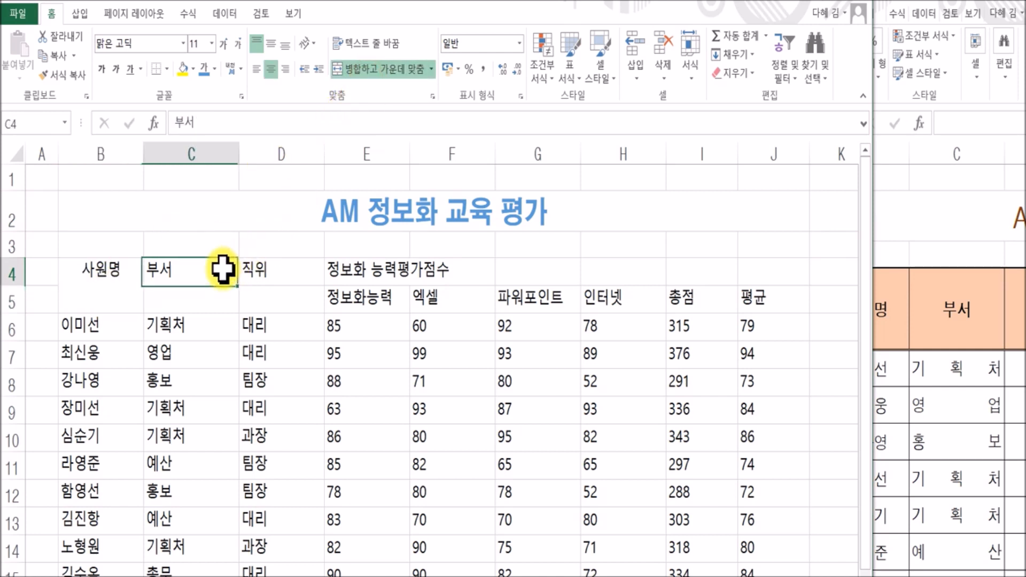
pyautogui.moveTo(217, 267); pyautogui.dragTo(219, 294)
pyautogui.click(374, 69)
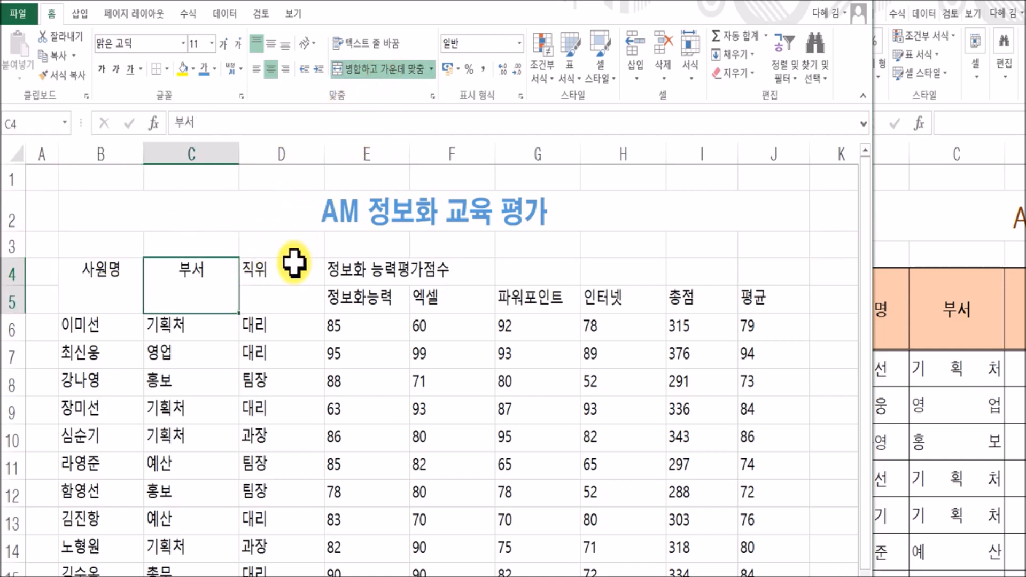
pyautogui.moveTo(292, 266); pyautogui.dragTo(295, 291)
pyautogui.click(384, 70)
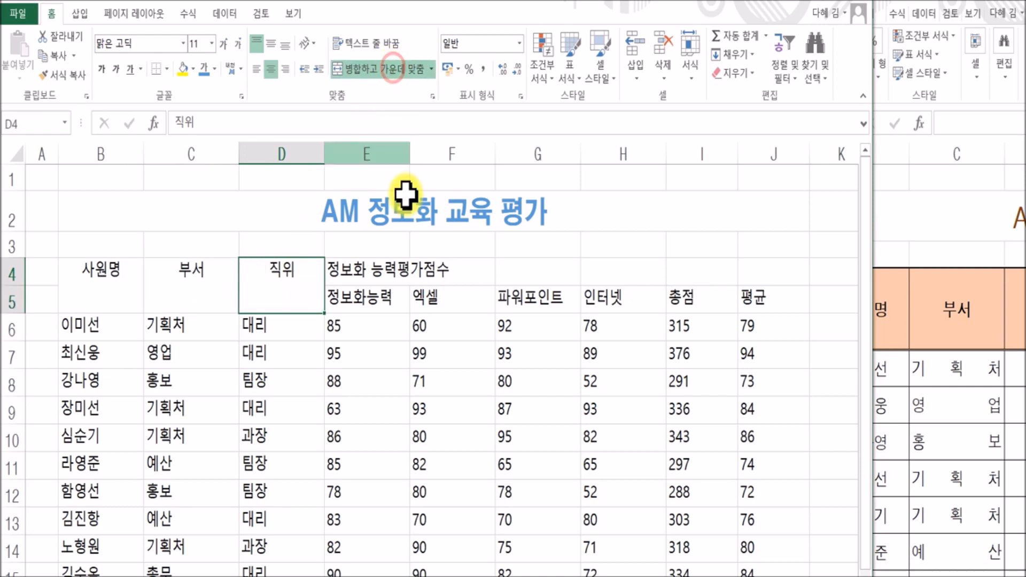
# Merge and center the header 정보화 능력평가점수 across E4:I4
pyautogui.moveTo(373, 267); pyautogui.dragTo(722, 263)
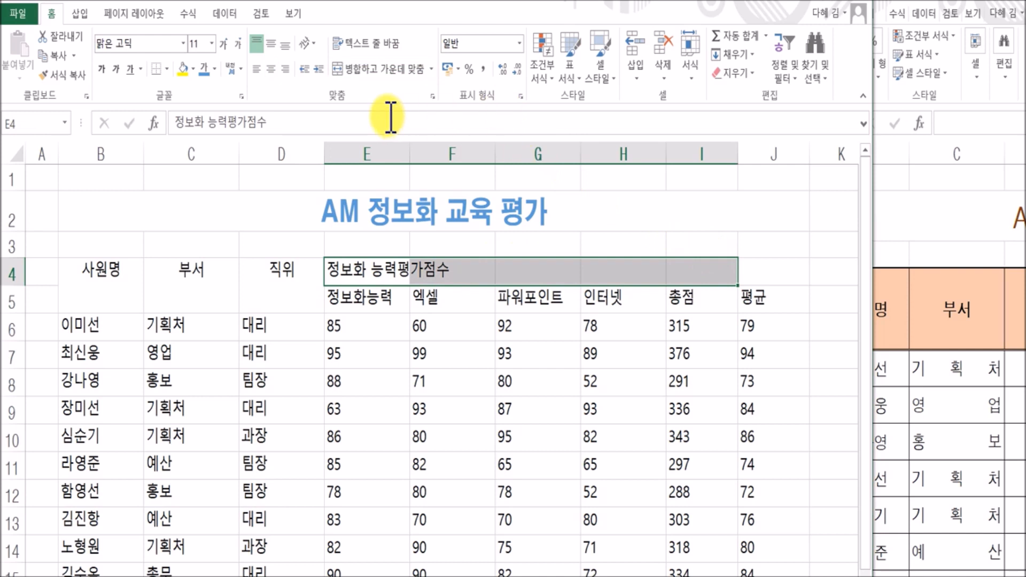
pyautogui.click(375, 70)
pyautogui.click(343, 298)
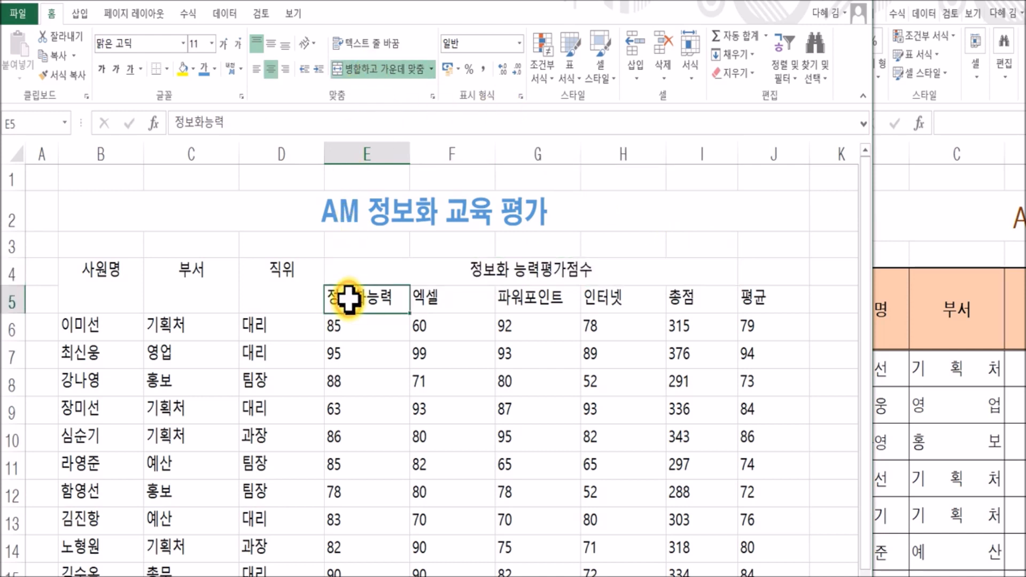
# Center the contents of the whole table B4:J17 horizontally
pyautogui.moveTo(91, 307); pyautogui.dragTo(700, 571)
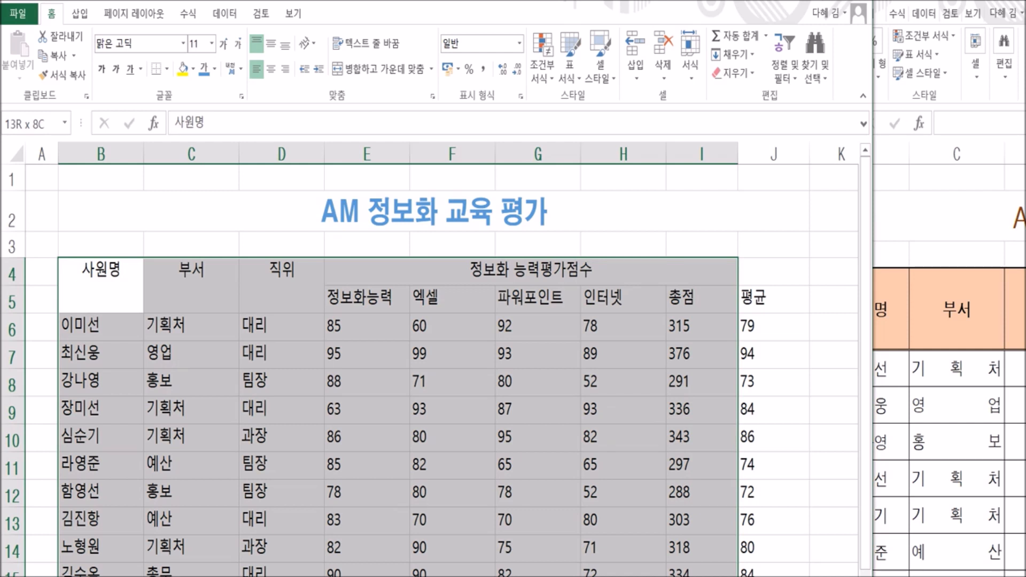
pyautogui.moveTo(700, 572); pyautogui.dragTo(773, 572)
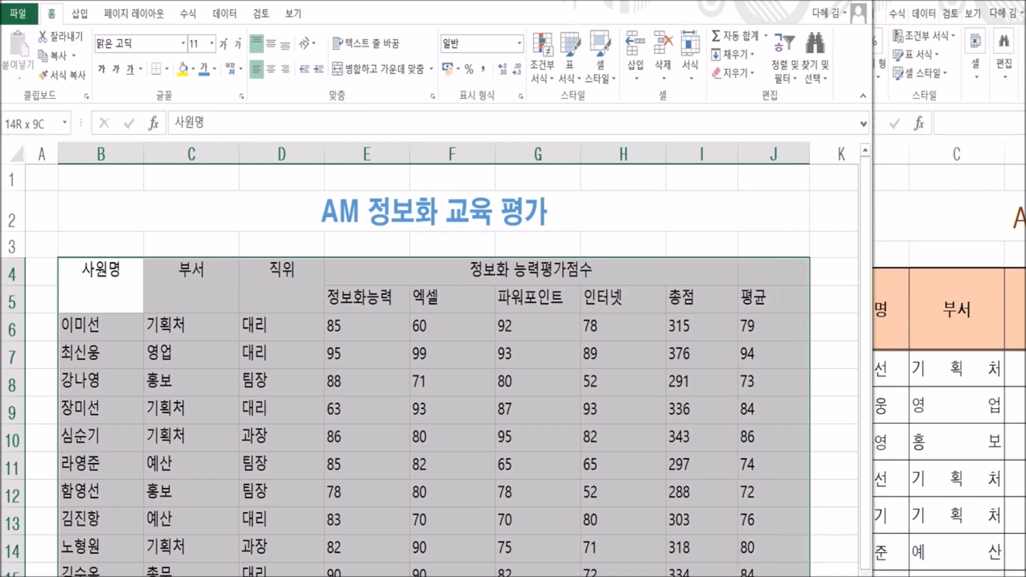
pyautogui.click(272, 68)
pyautogui.click(271, 68)
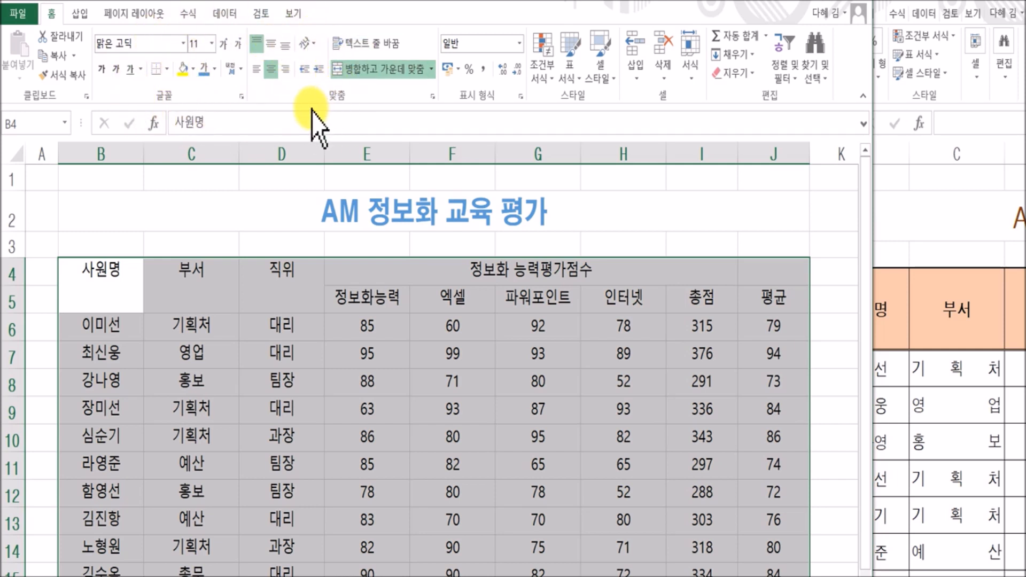
# Align the headers 사원명, 부서 and 직위 in B4:D5 vertically to the middle
pyautogui.click(213, 334)
pyautogui.moveTo(124, 278); pyautogui.dragTo(266, 284)
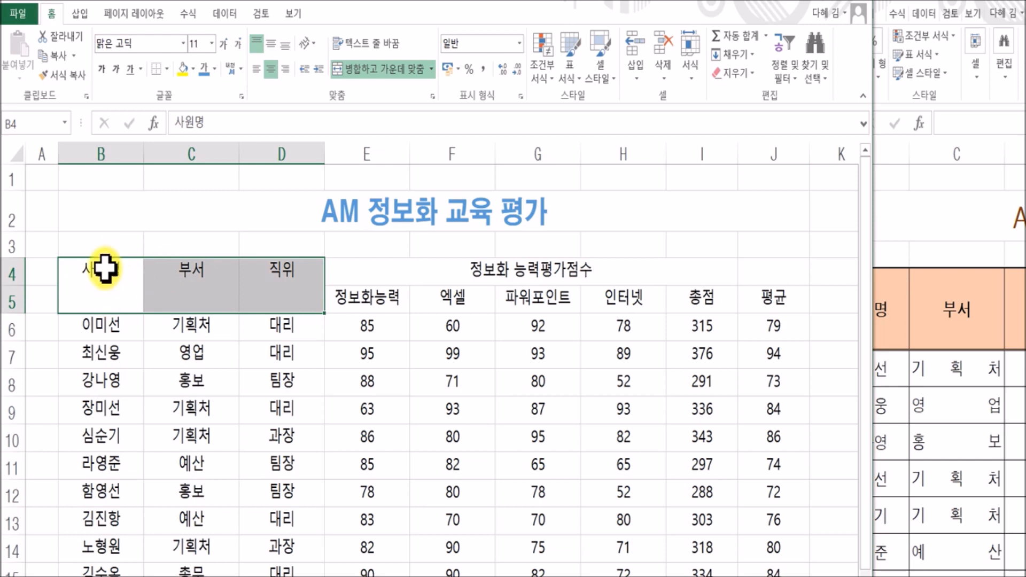
pyautogui.click(270, 46)
pyautogui.click(227, 336)
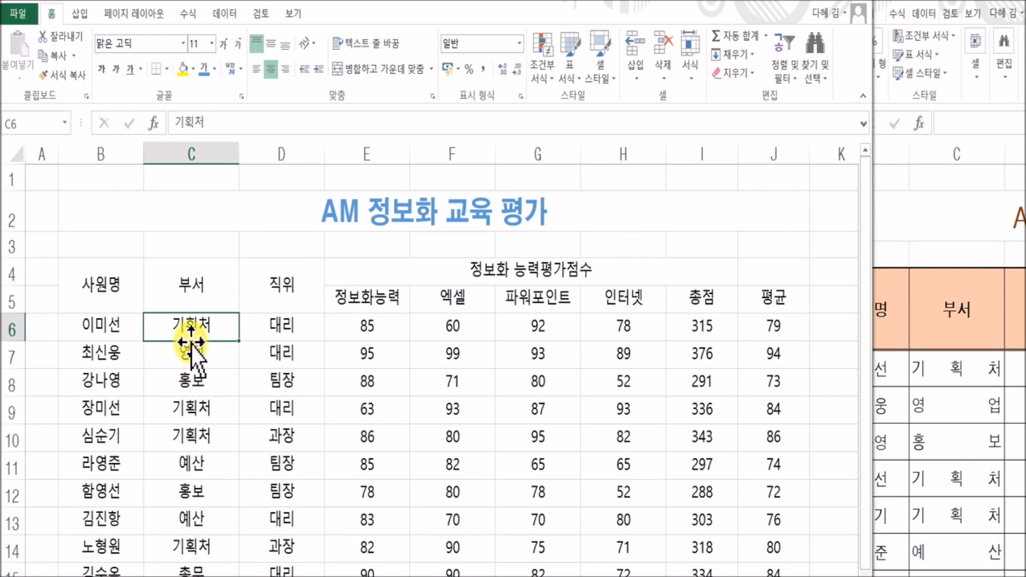
# Set the horizontal alignment of the 부서 entries from C6 down to 균등 분할 (들여쓰기)
pyautogui.moveTo(190, 325); pyautogui.dragTo(201, 554)
pyautogui.rightClick(188, 398)
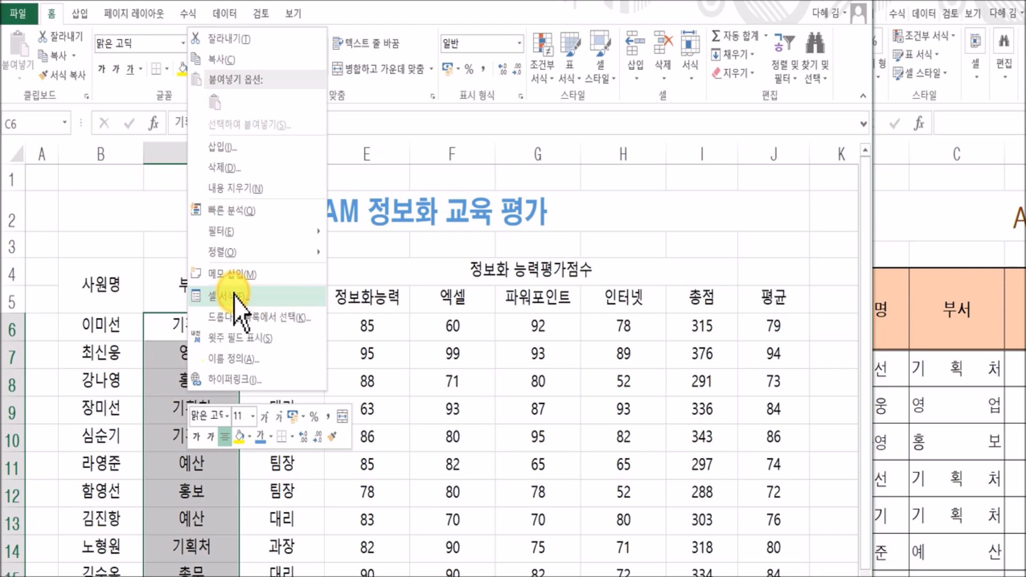
pyautogui.click(235, 296)
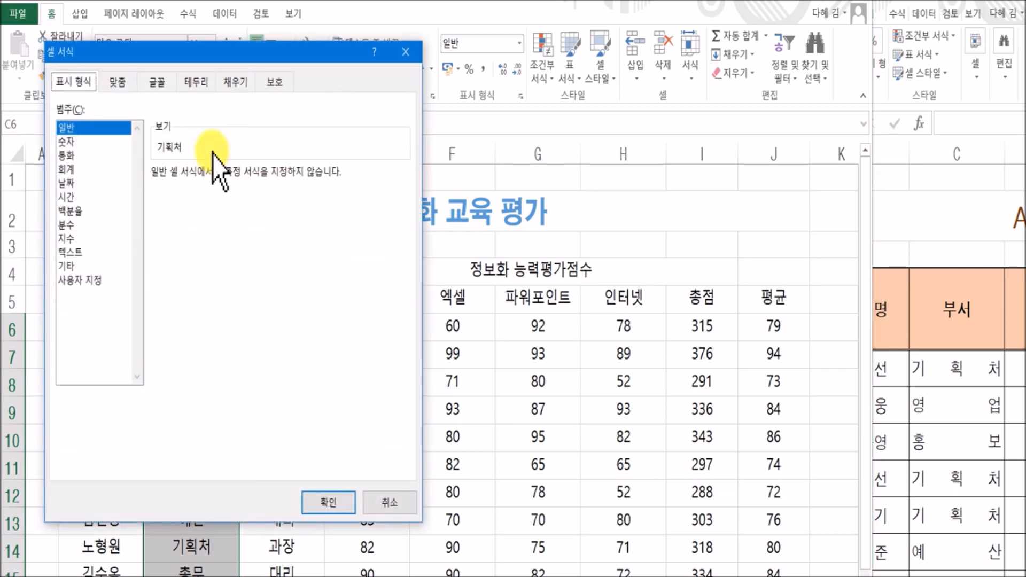
pyautogui.moveTo(190, 54); pyautogui.dragTo(409, 167)
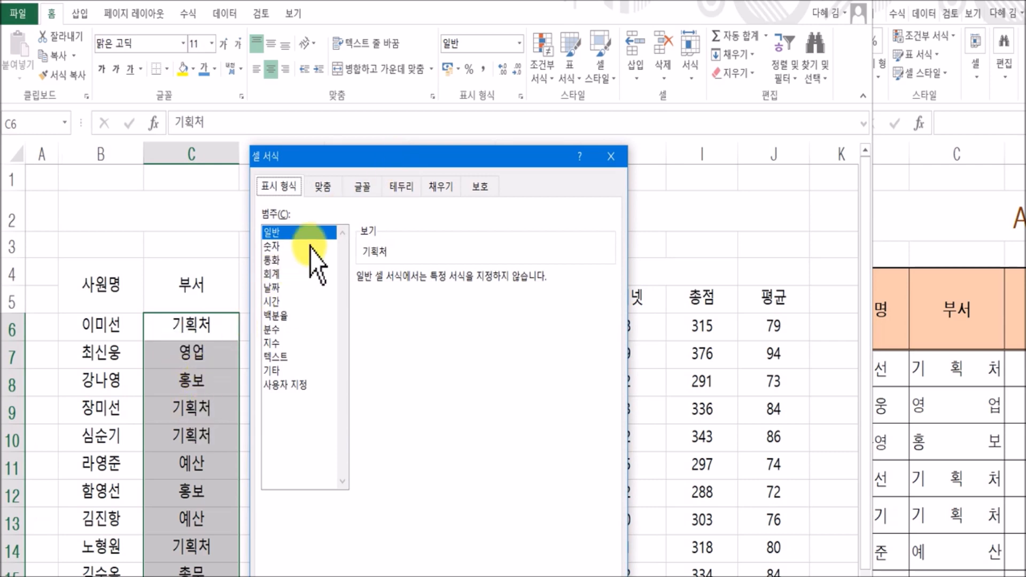
pyautogui.click(401, 188)
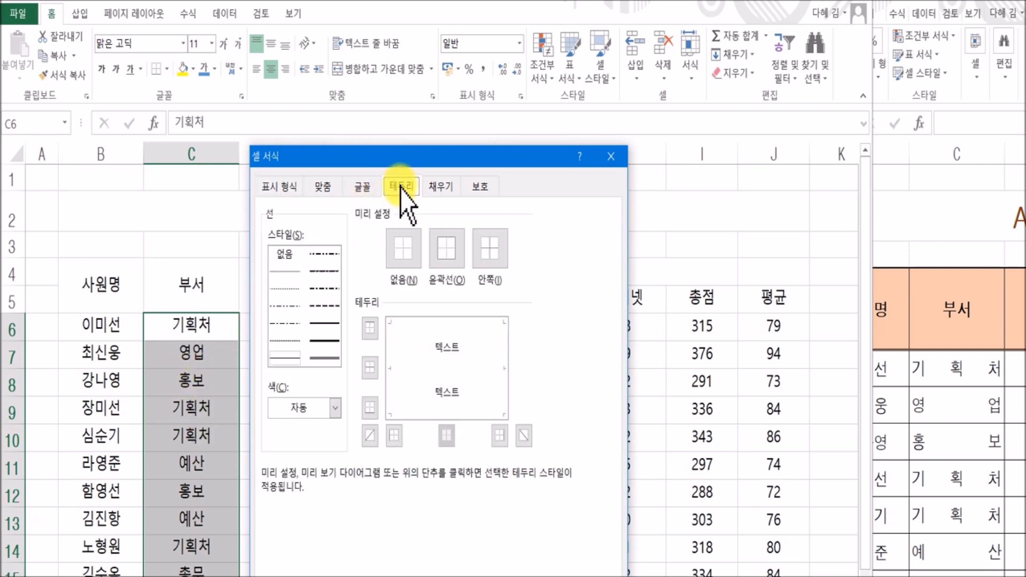
pyautogui.click(354, 188)
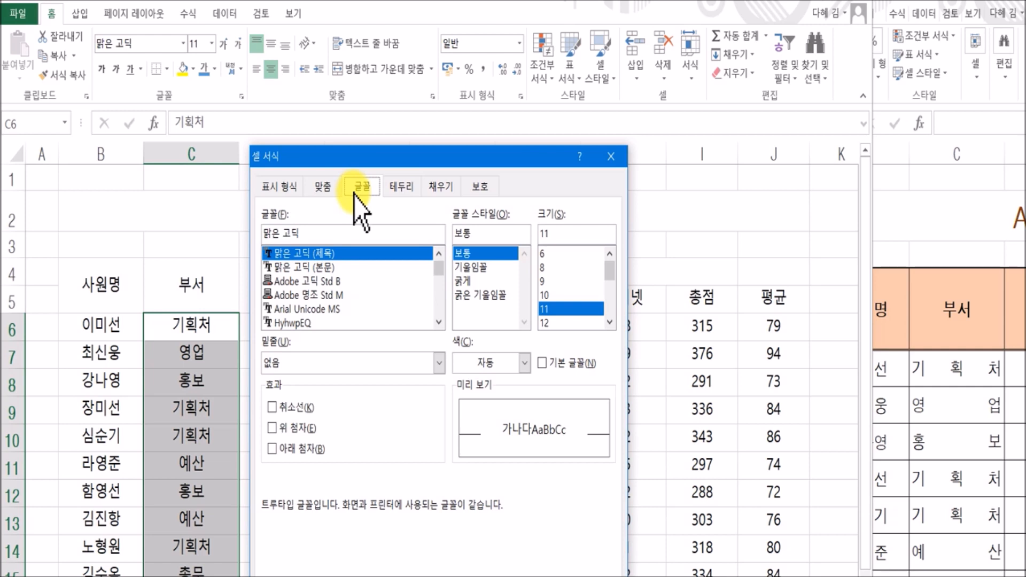
pyautogui.click(293, 191)
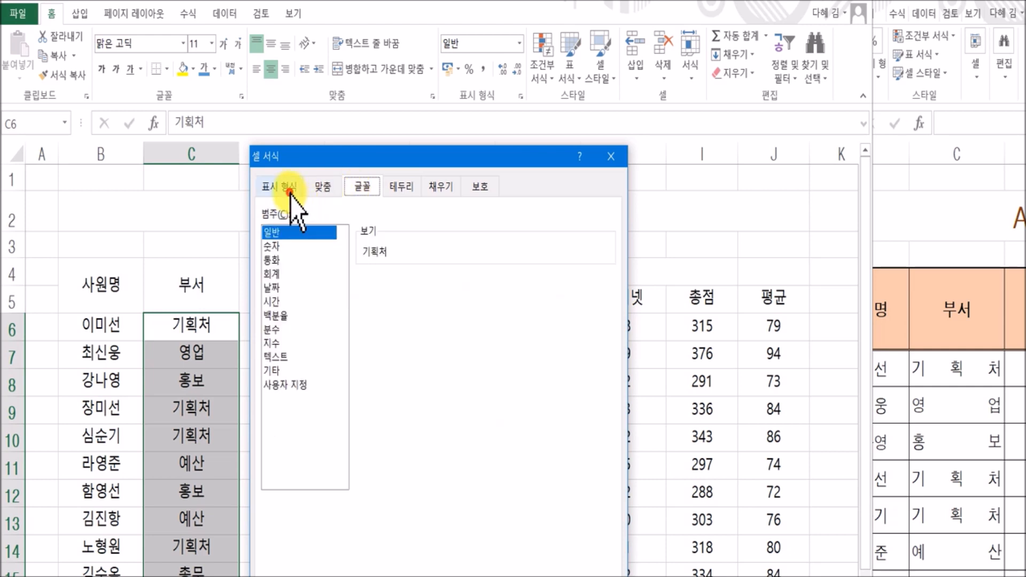
pyautogui.click(315, 191)
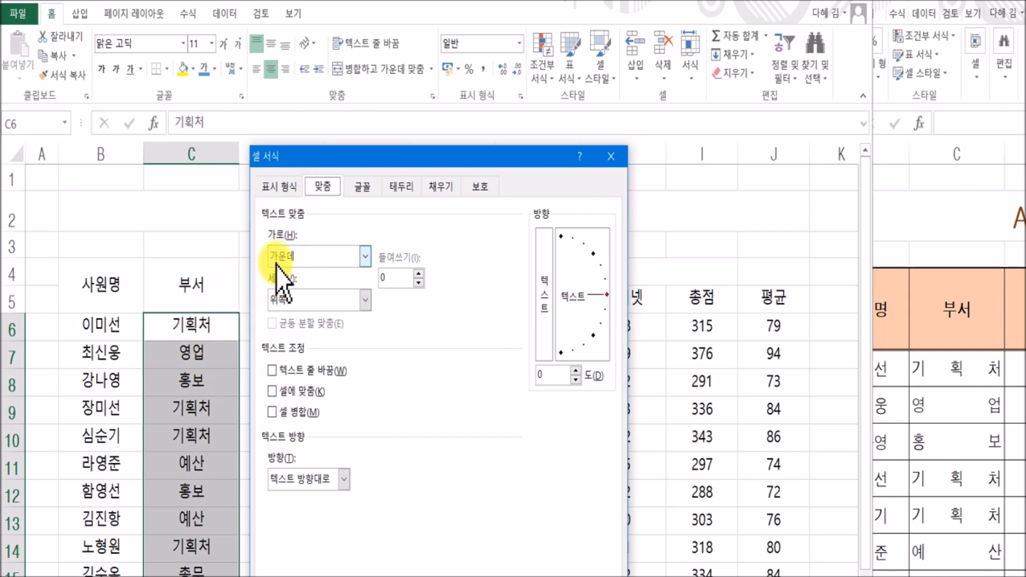
pyautogui.click(340, 256)
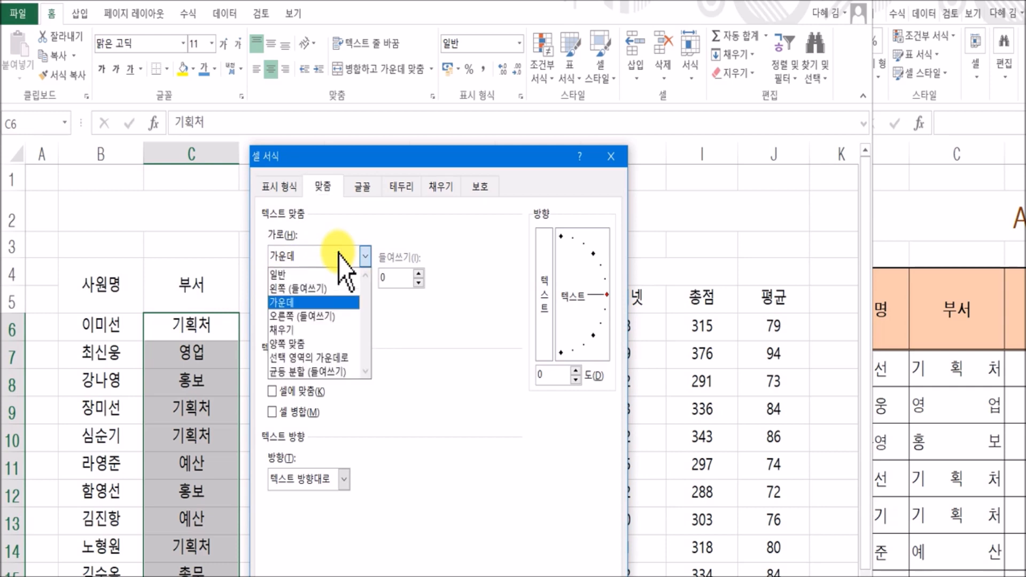
pyautogui.click(341, 372)
pyautogui.click(443, 561)
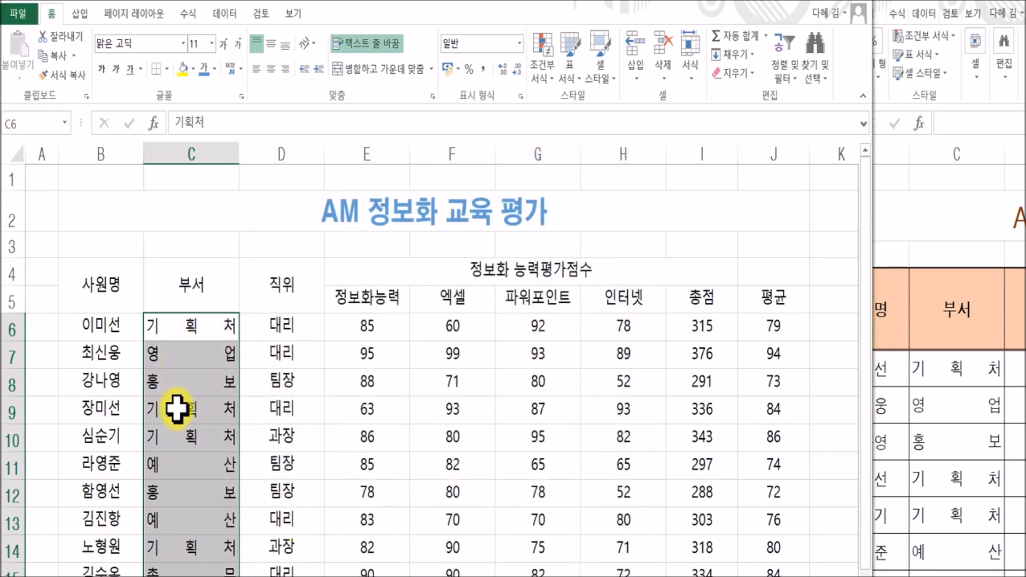
# Display the 평균 values from J6 down with one decimal place
pyautogui.click(348, 432)
pyautogui.moveTo(744, 317); pyautogui.dragTo(794, 562)
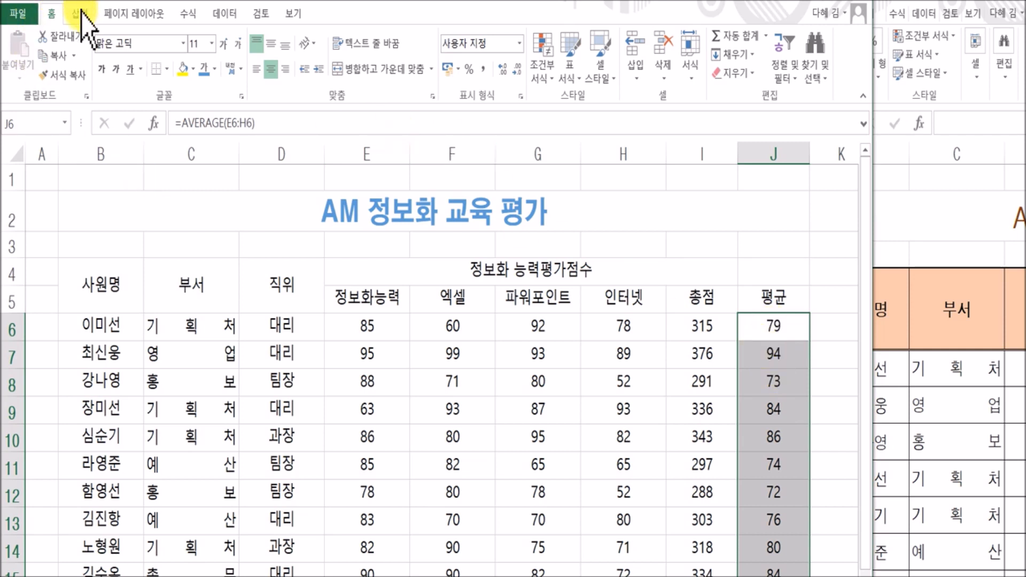
pyautogui.click(505, 71)
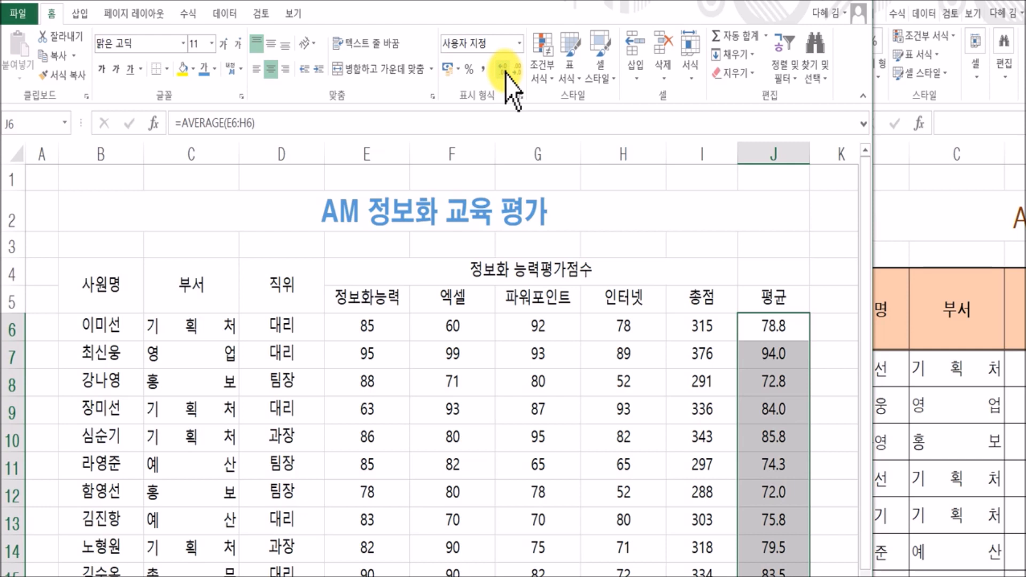
pyautogui.click(512, 70)
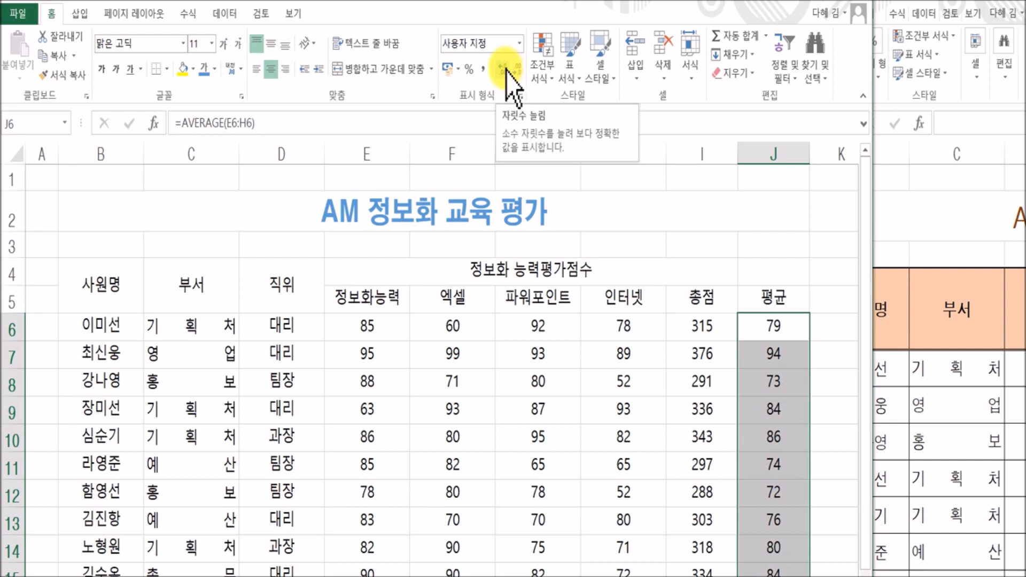
pyautogui.click(506, 69)
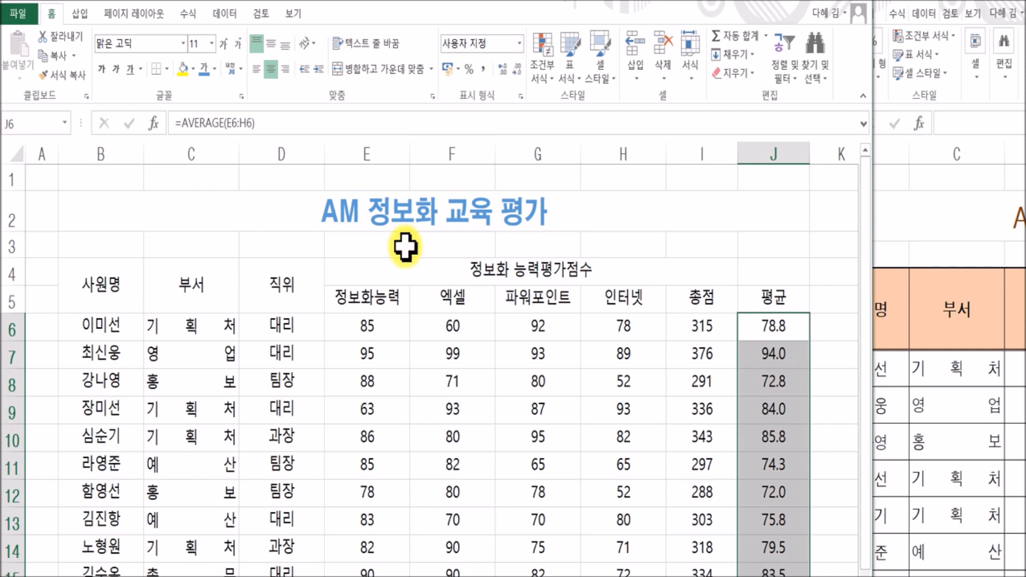
pyautogui.click(363, 326)
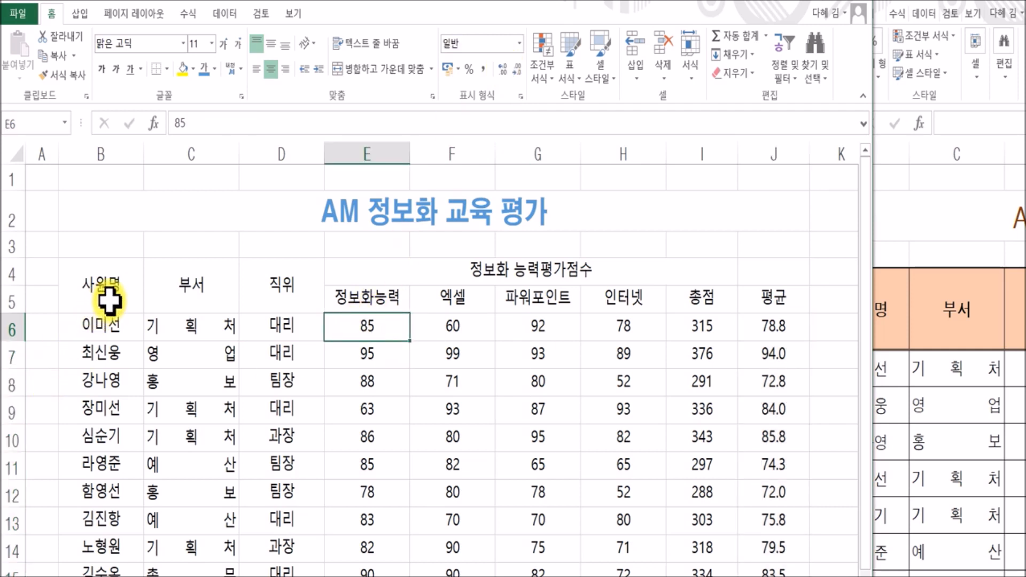
# Apply 모든 테두리 to the table range B4:J14
pyautogui.moveTo(112, 276); pyautogui.dragTo(762, 542)
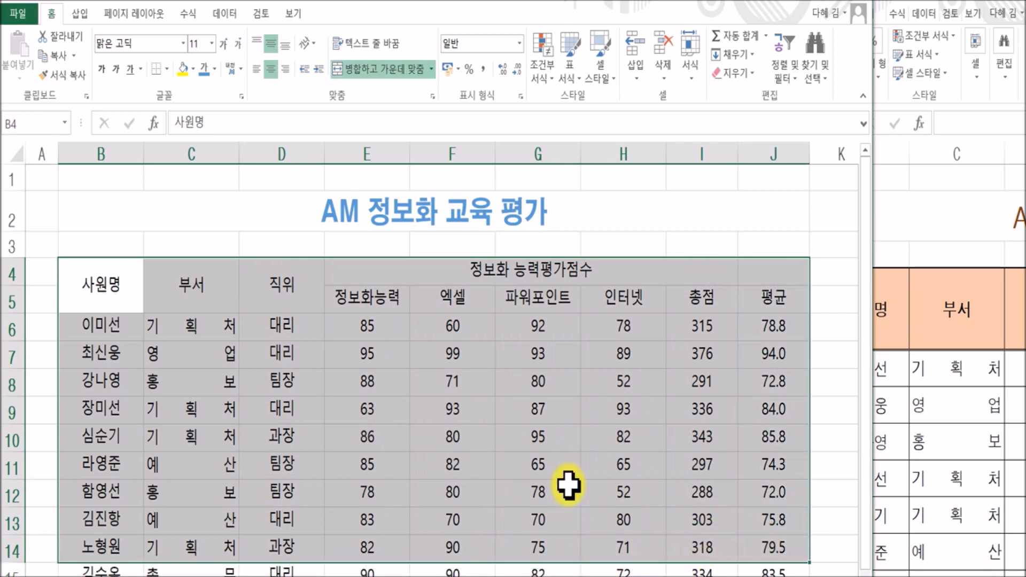
pyautogui.click(169, 70)
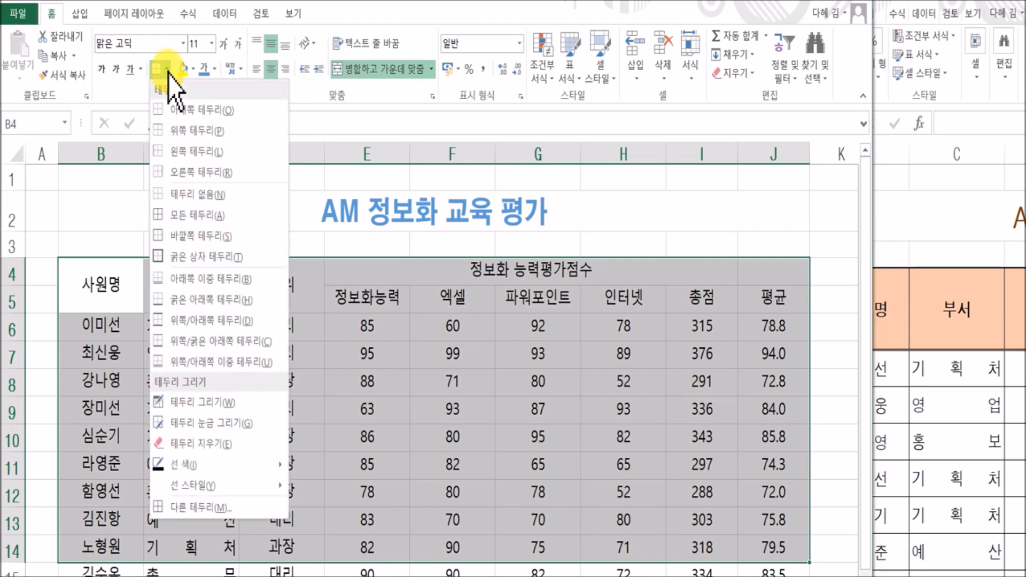
pyautogui.click(180, 214)
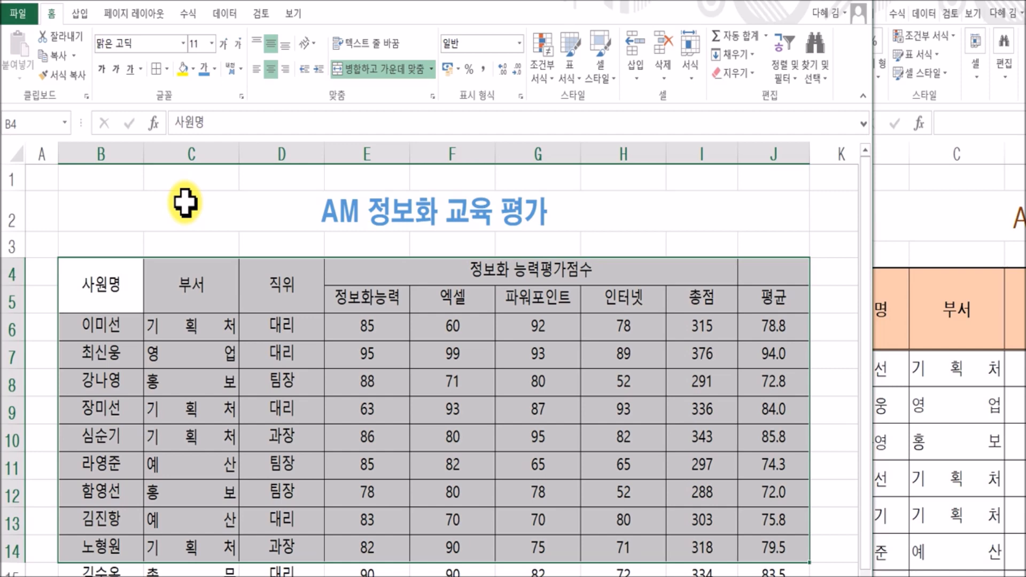
pyautogui.click(200, 382)
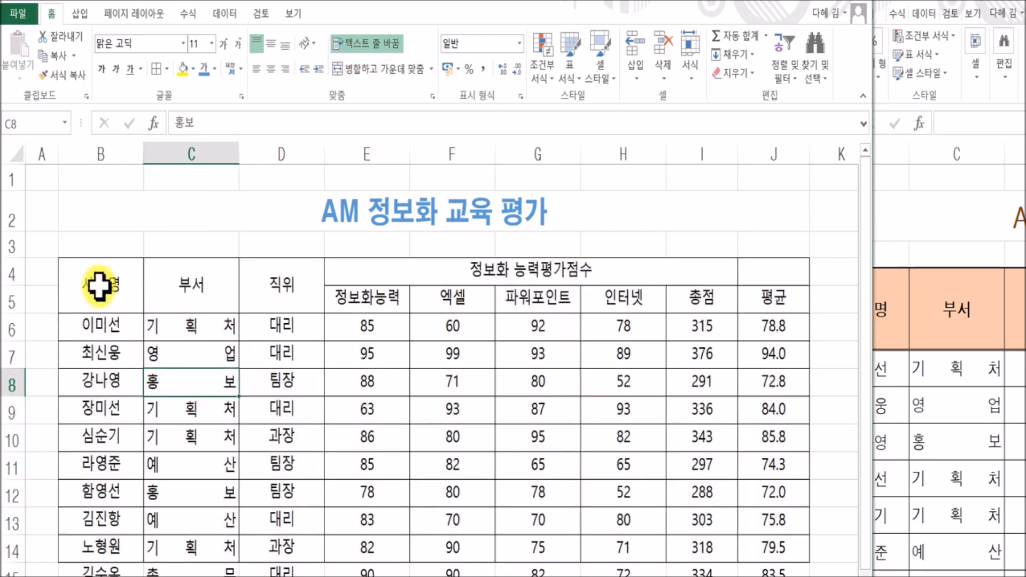
# Add a 굵은 상자 테두리 around the table range B4:J14
pyautogui.moveTo(80, 271); pyautogui.dragTo(751, 543)
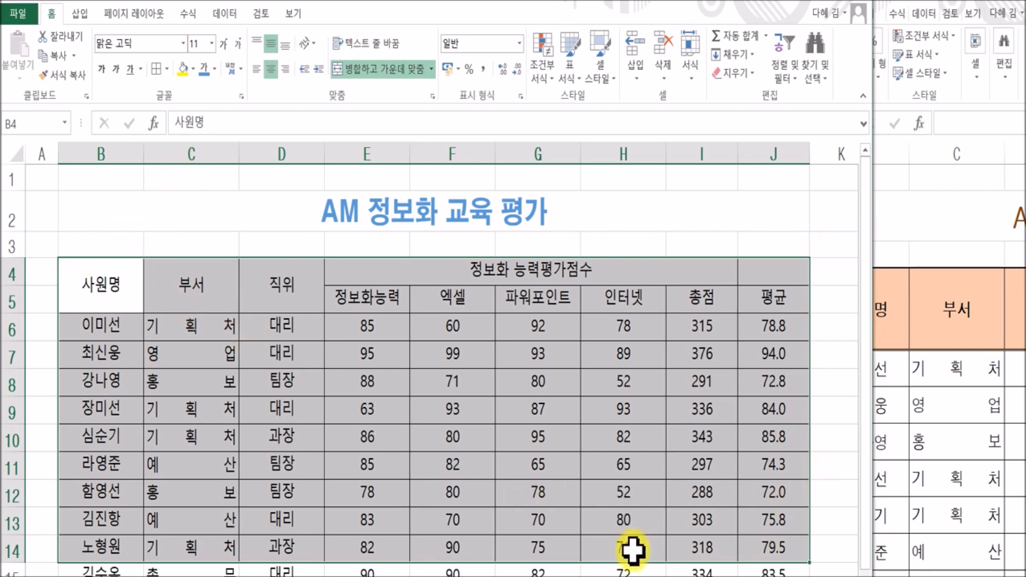
pyautogui.click(168, 75)
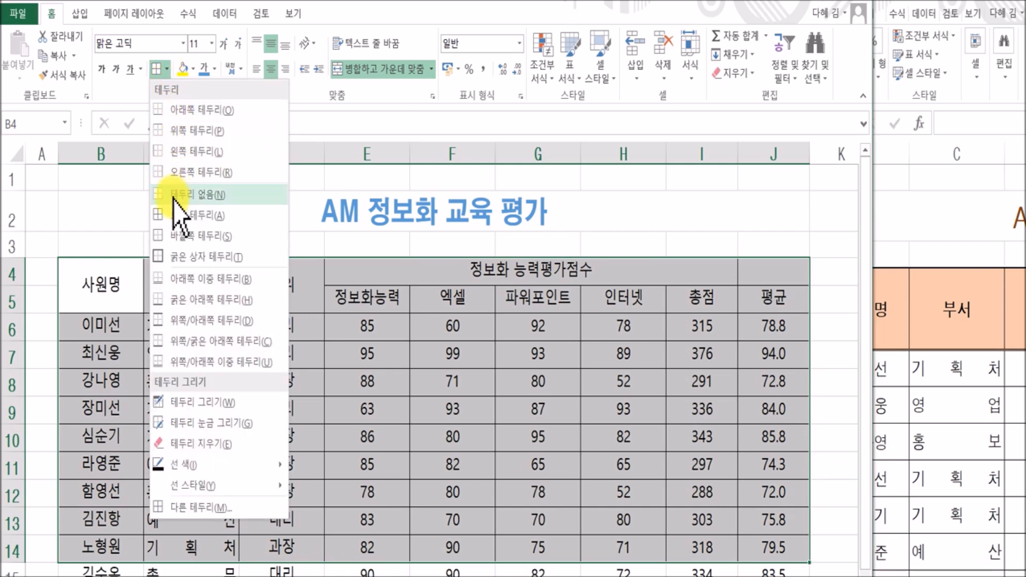
pyautogui.click(178, 257)
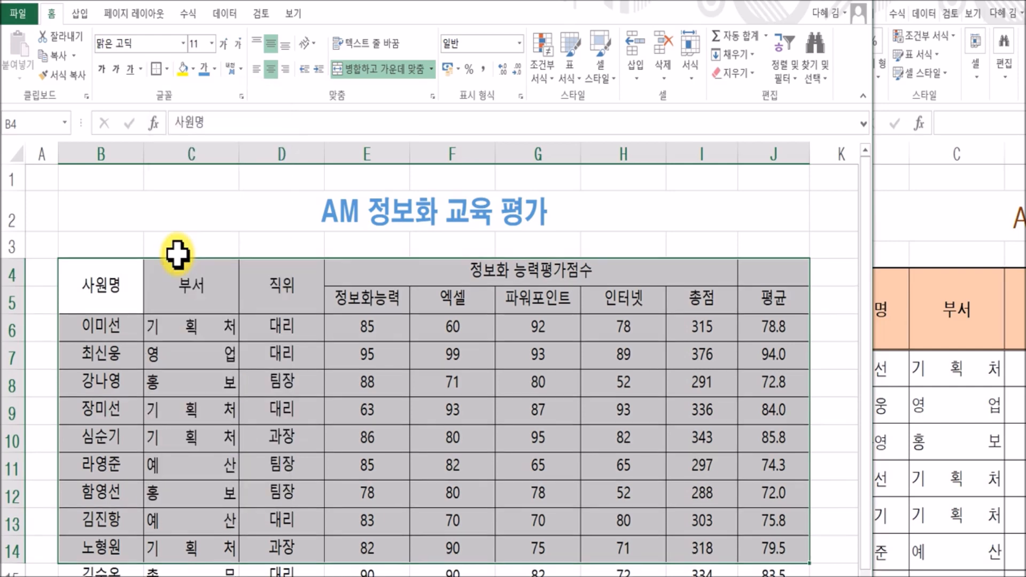
pyautogui.click(193, 334)
# Apply 아래쪽 이중 테두리 to the header rows B4:J5
pyautogui.moveTo(96, 270); pyautogui.dragTo(751, 275)
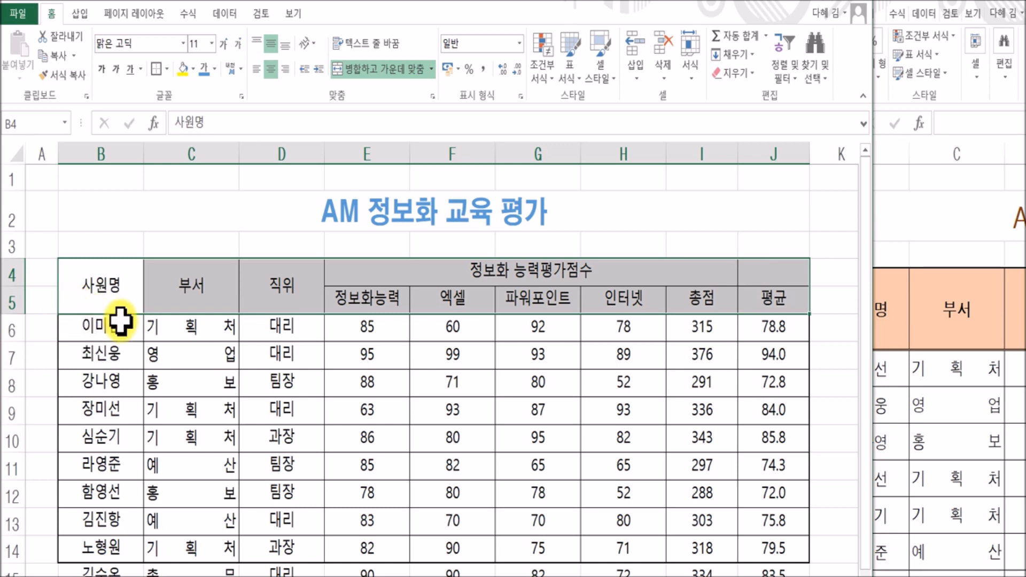
pyautogui.click(107, 291)
pyautogui.moveTo(77, 287); pyautogui.dragTo(767, 310)
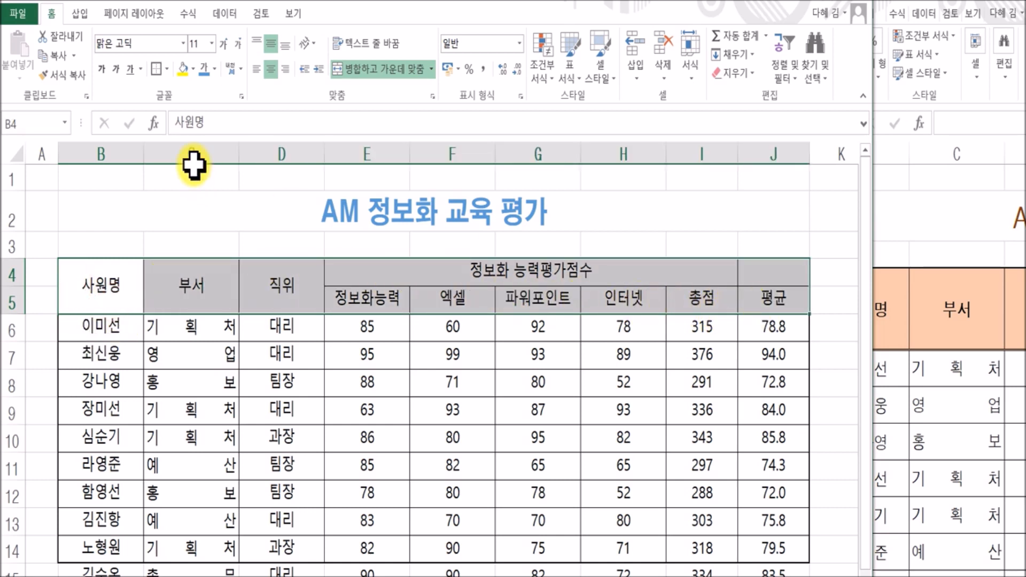
pyautogui.click(167, 68)
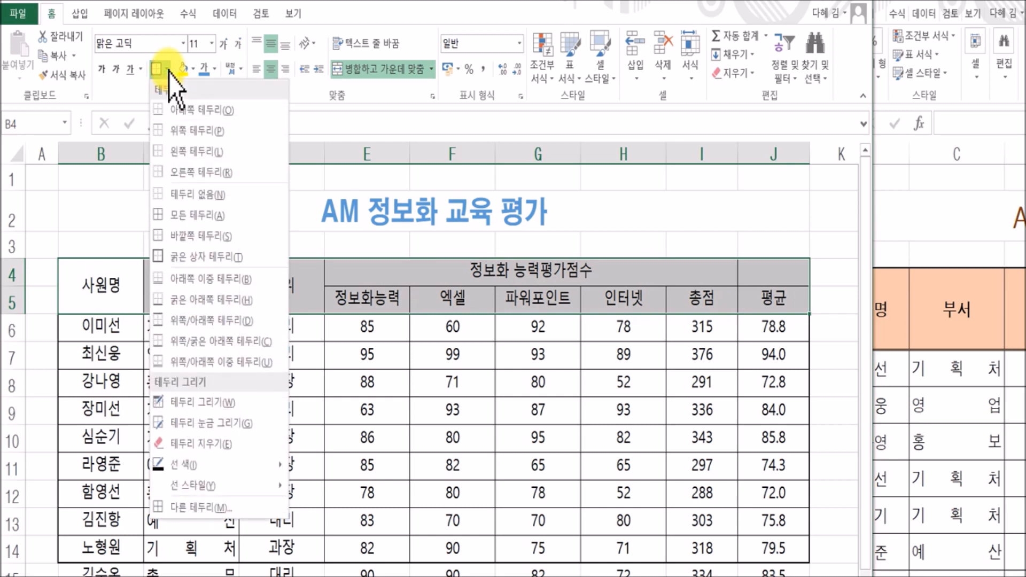
pyautogui.click(207, 282)
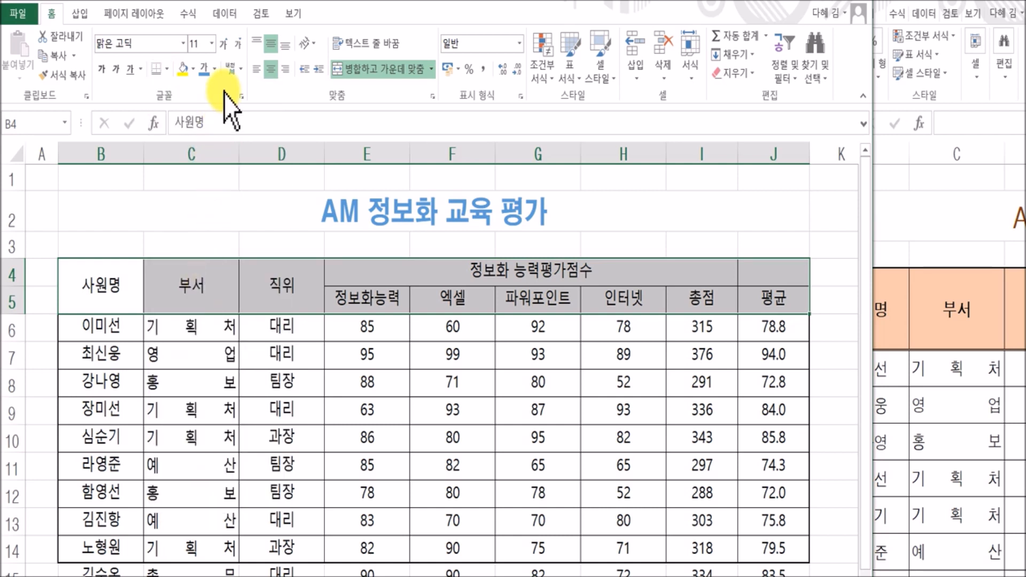
# Fill the header rows B4:J5 with the light gold theme color
pyautogui.click(194, 69)
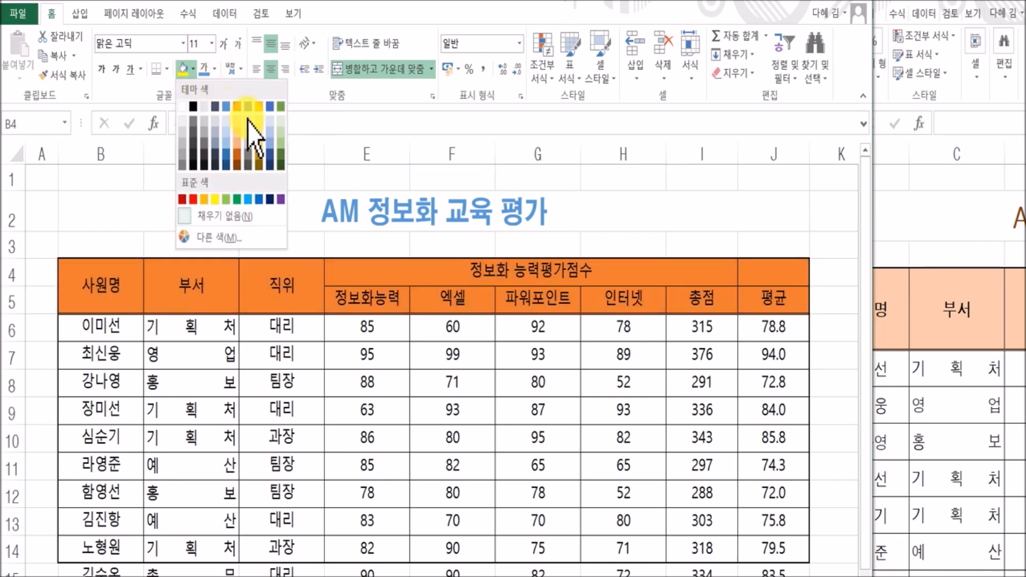
pyautogui.click(260, 130)
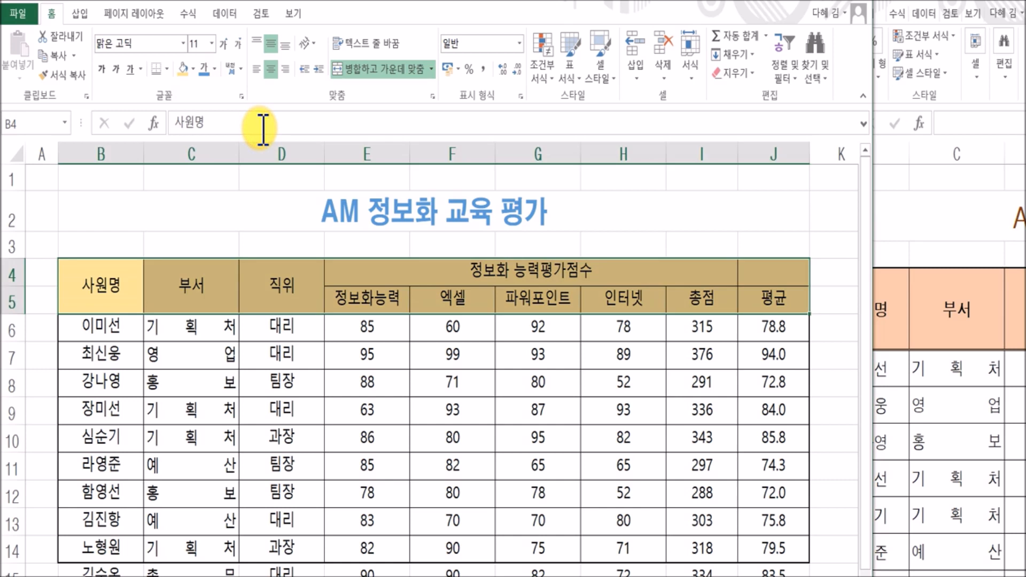
pyautogui.click(271, 210)
pyautogui.click(223, 410)
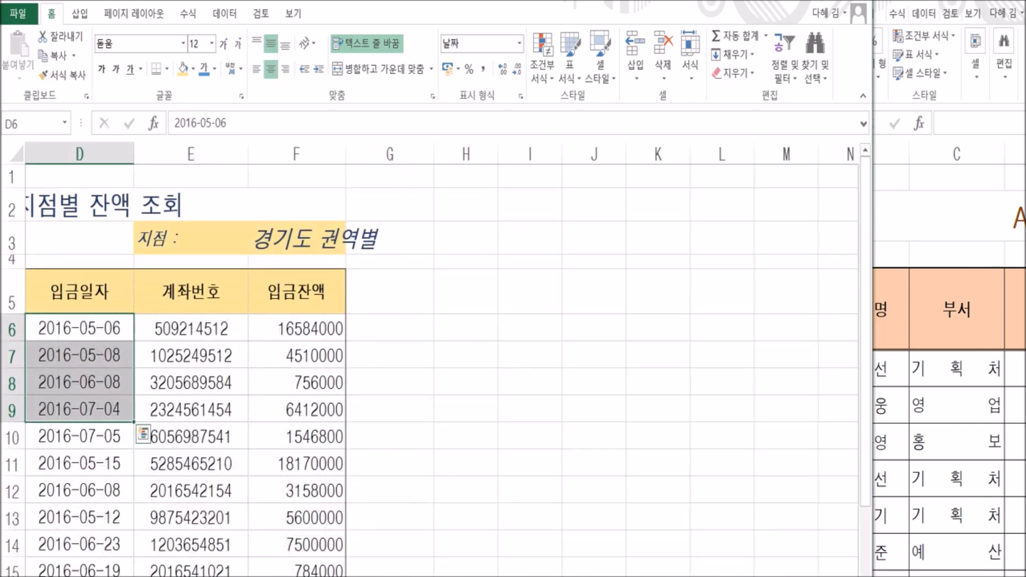
# Bring the first columns of the 영업지점별 잔액 조회 table into view and widen the finished example's window beside it
pyautogui.click(277, 490)
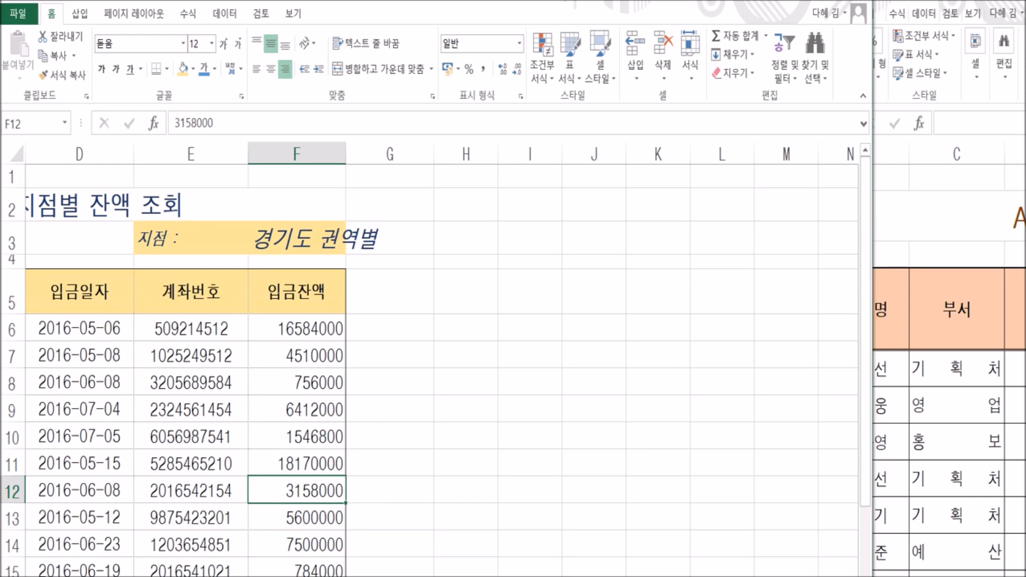
pyautogui.click(225, 489)
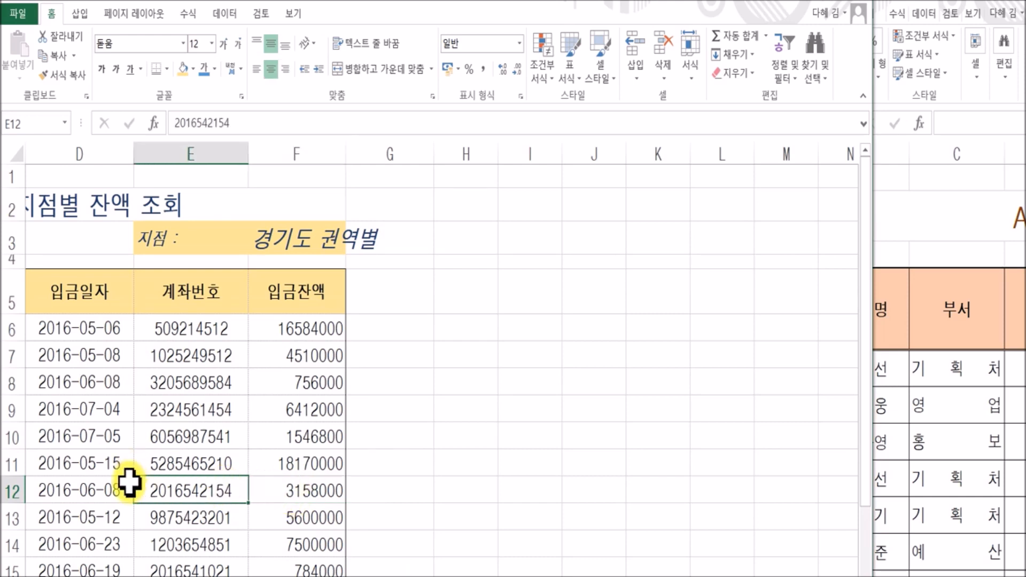
pyautogui.click(129, 460)
pyautogui.press('Home')
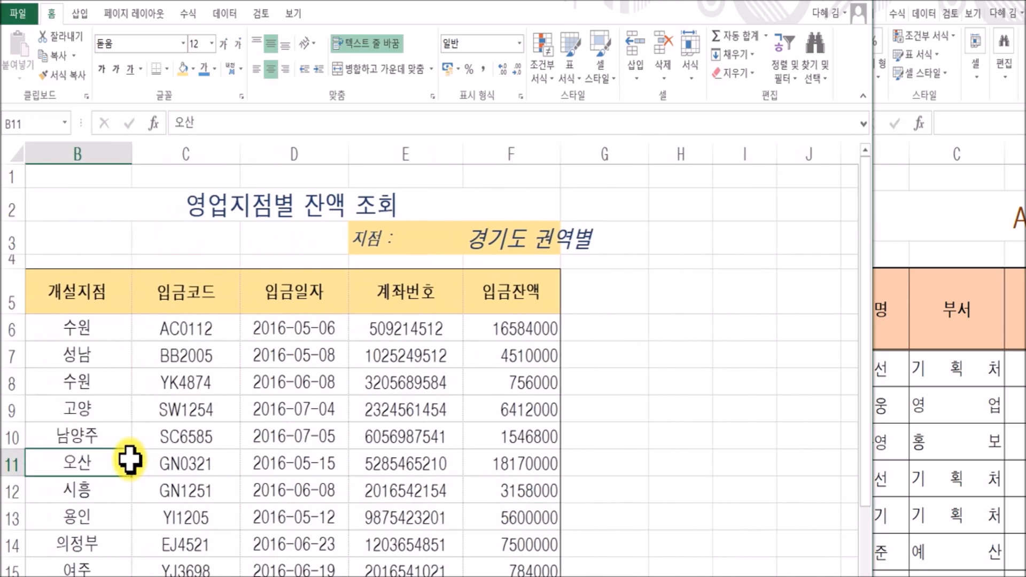
pyautogui.click(939, 424)
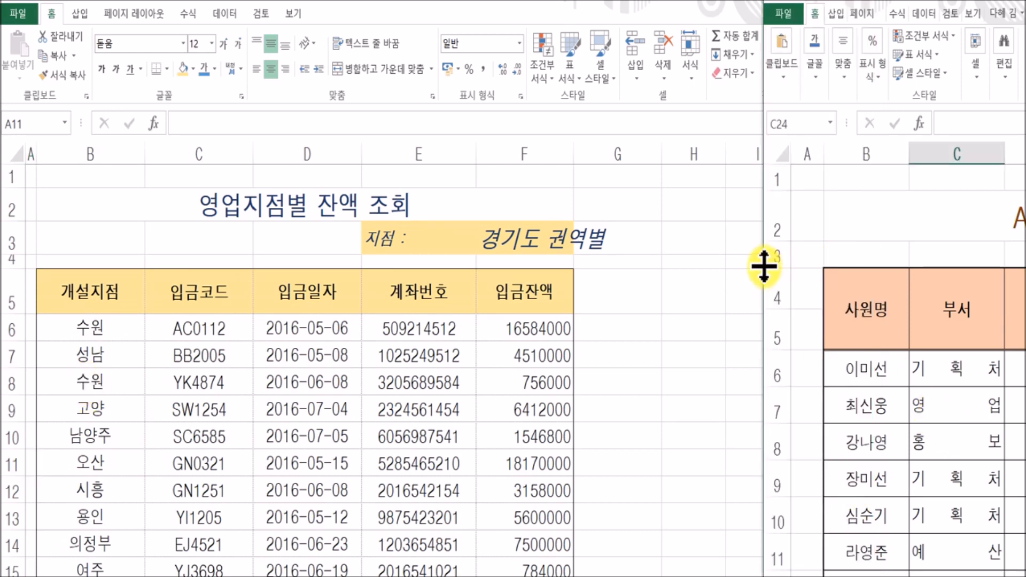
pyautogui.moveTo(765, 264); pyautogui.dragTo(453, 271)
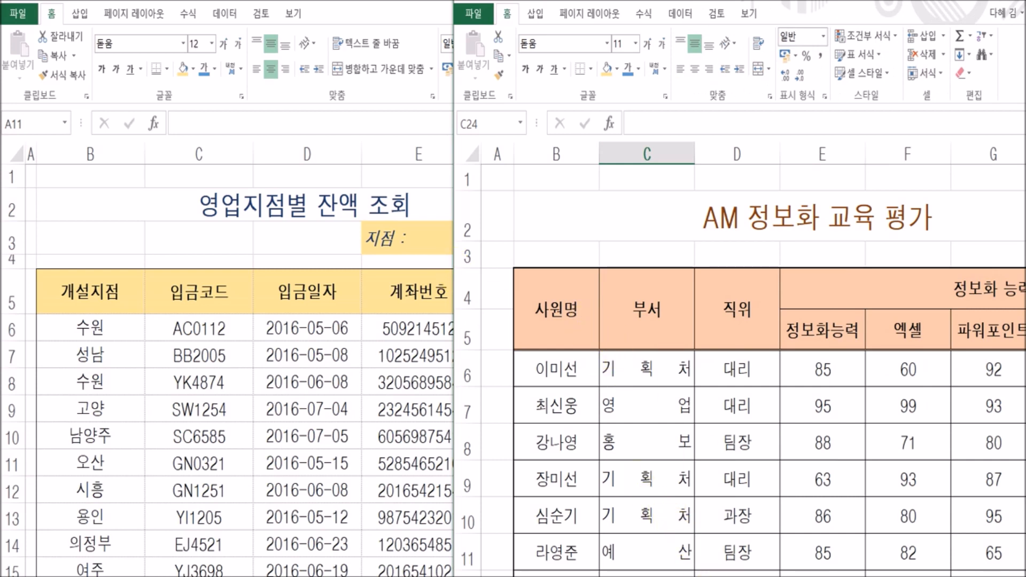
# Show the 영업지점별 잔액 조회 sheet in the finished example and bring its first columns into view
pyautogui.hotkey('ctrl', 'pagedown')
pyautogui.click(754, 490)
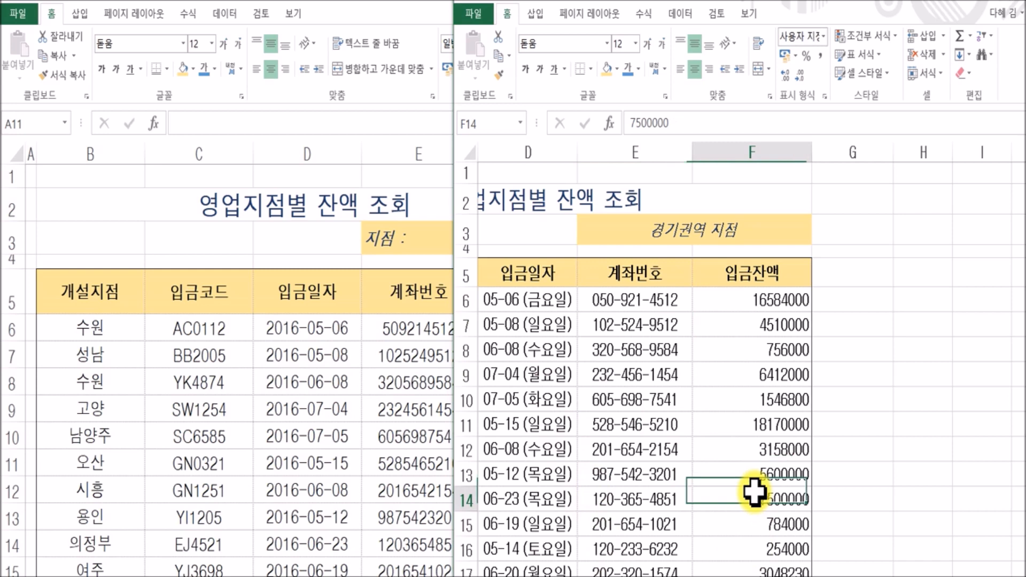
pyautogui.press('Left')
pyautogui.press('Left')
pyautogui.press('Left')
pyautogui.press('Left')
pyautogui.press('Left')
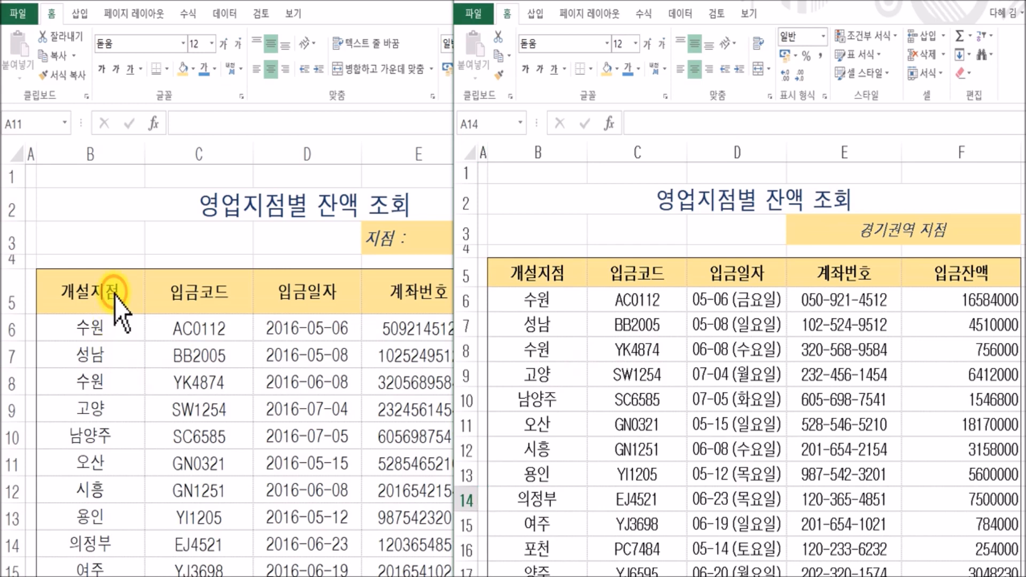
# Narrow the working window beside the finished example and compare the 계좌번호 and 입금잔액 columns of both sheets
pyautogui.click(114, 357)
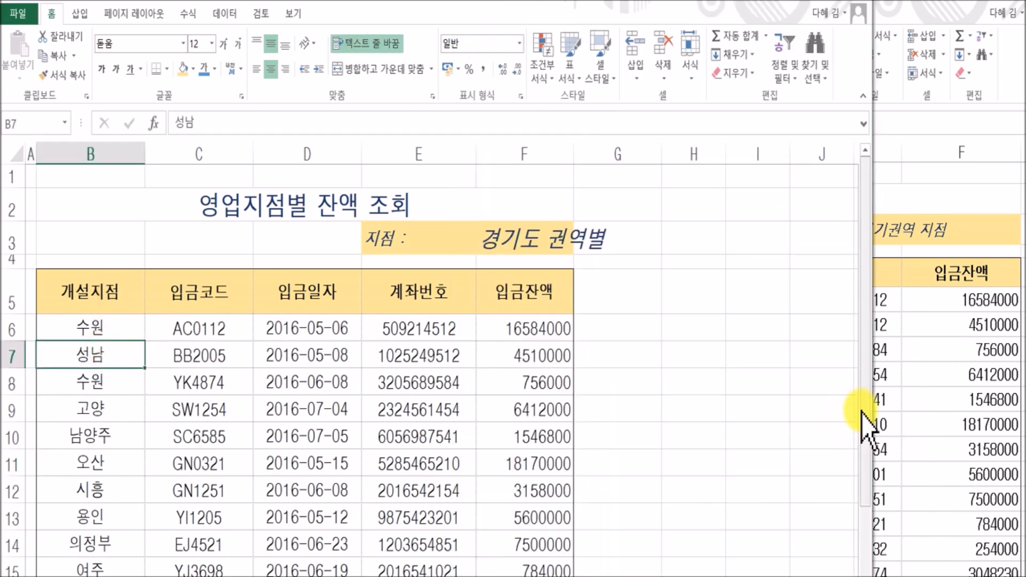
pyautogui.moveTo(873, 410); pyautogui.dragTo(513, 412)
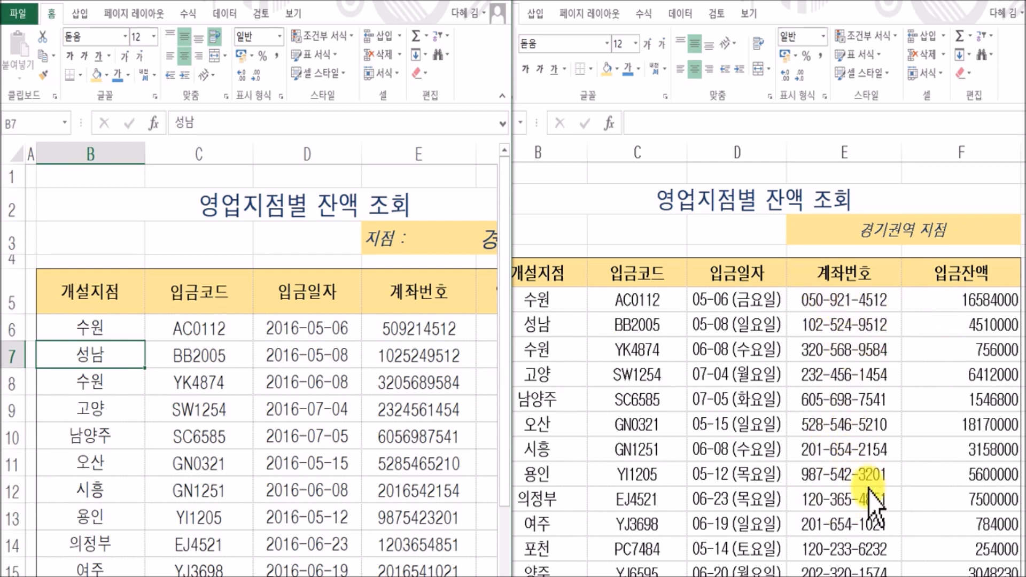
pyautogui.click(437, 444)
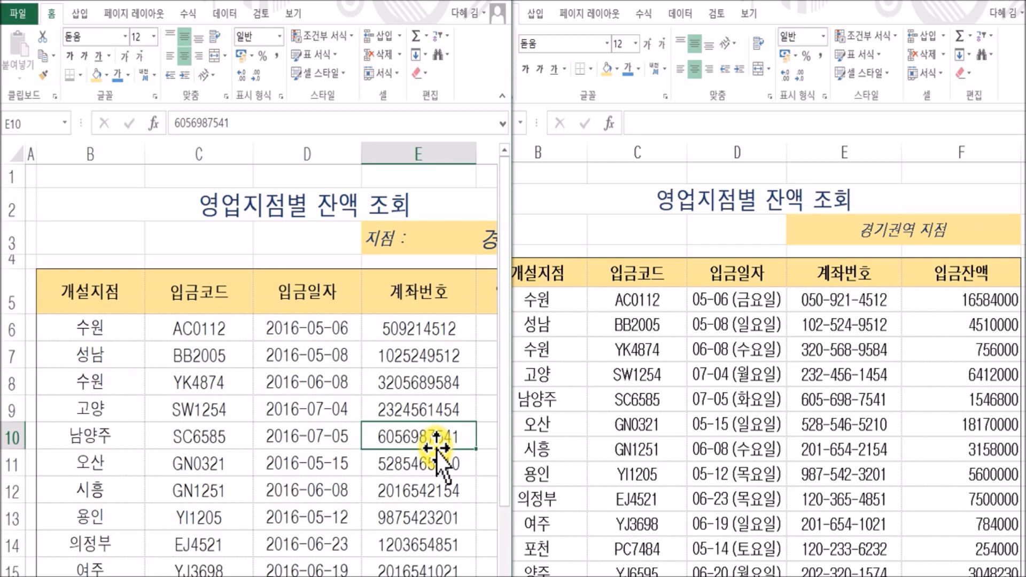
pyautogui.press('Right')
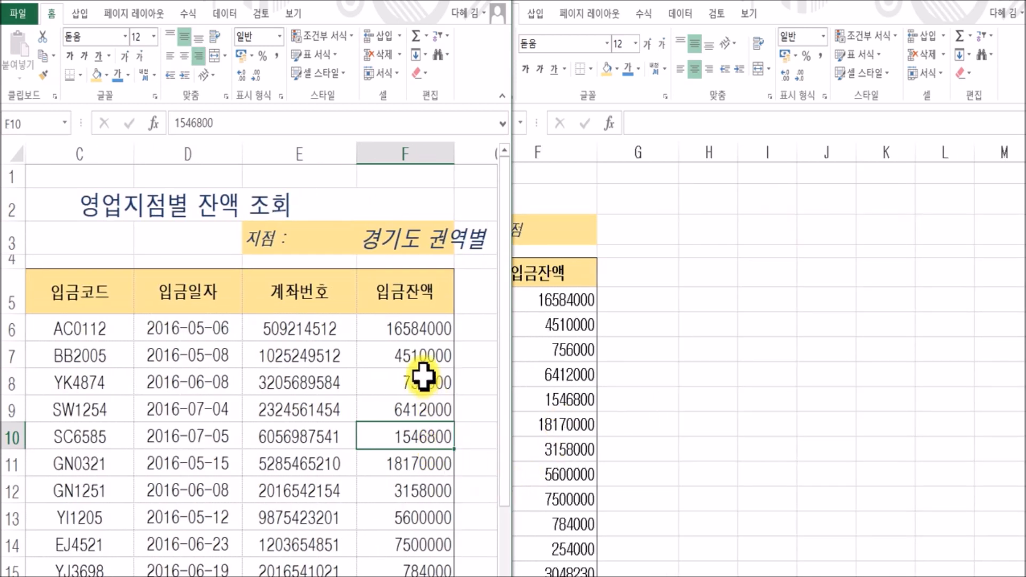
pyautogui.click(556, 346)
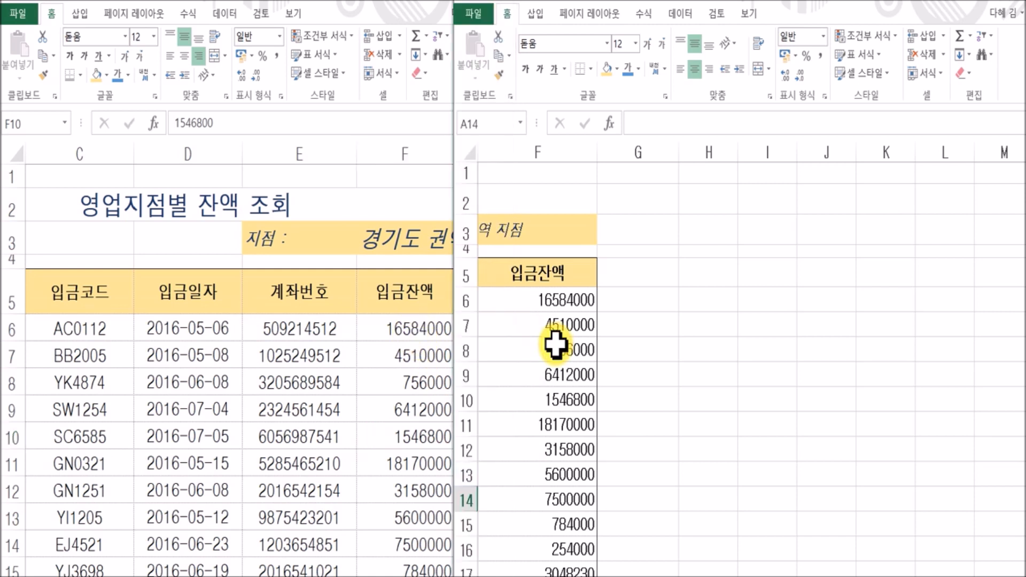
pyautogui.click(556, 423)
pyautogui.click(401, 392)
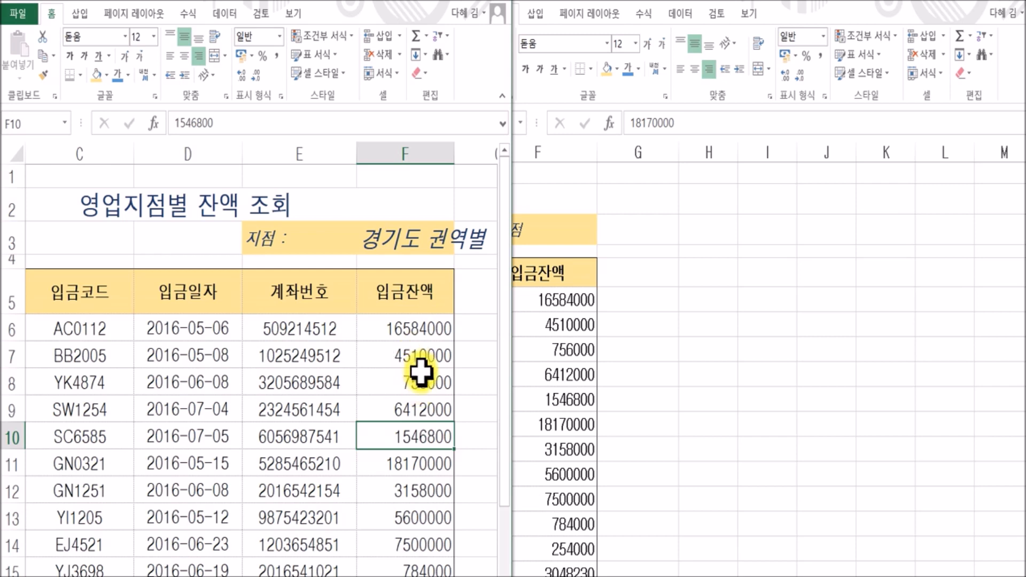
pyautogui.click(417, 389)
pyautogui.click(374, 434)
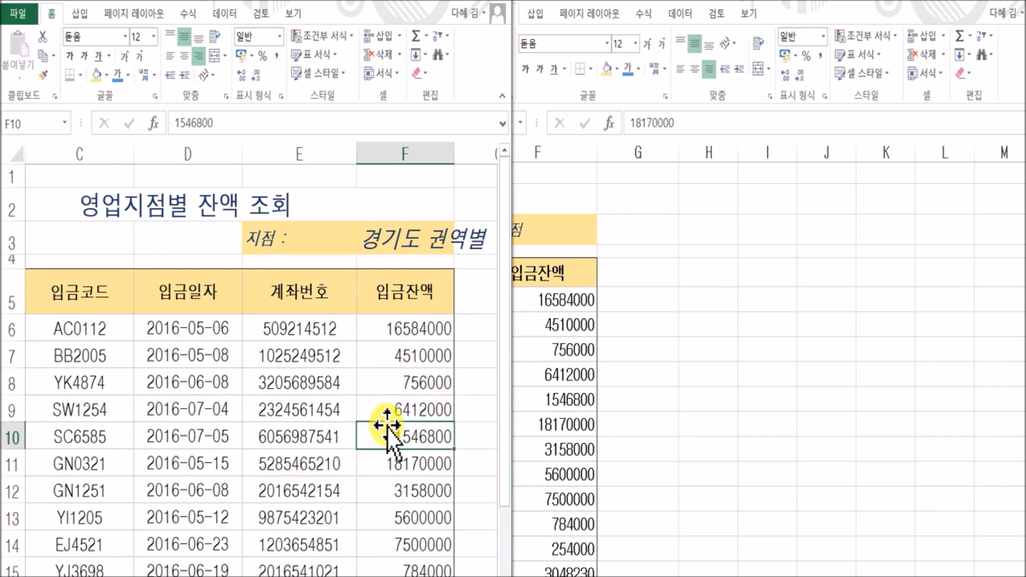
# Return to the first column and widen the working window to show the whole 영업지점별 잔액 조회 table
pyautogui.press('Left')
pyautogui.press('Left')
pyautogui.press('Left')
pyautogui.press('Left')
pyautogui.press('Left')
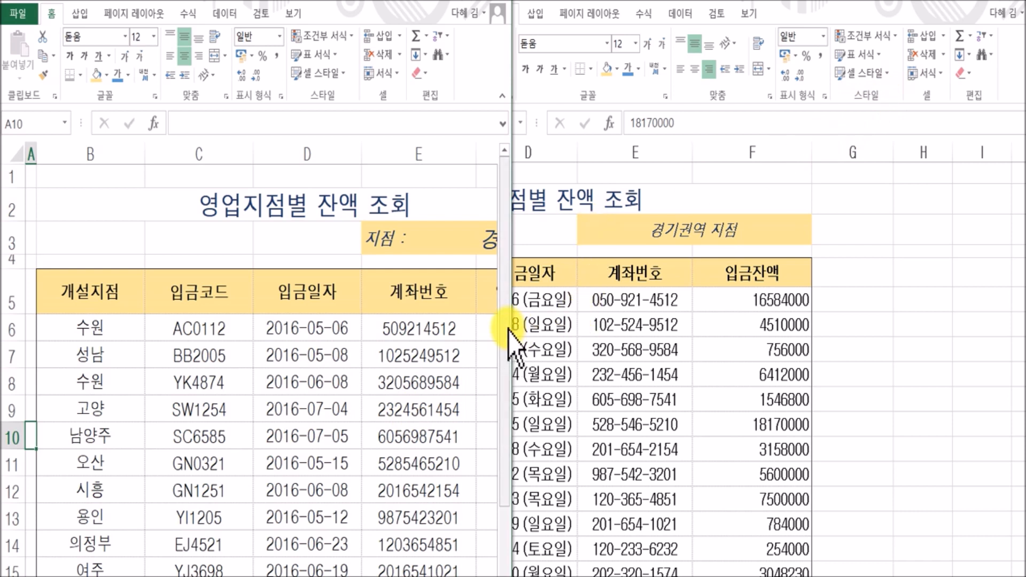
pyautogui.moveTo(510, 328); pyautogui.dragTo(874, 321)
pyautogui.click(177, 448)
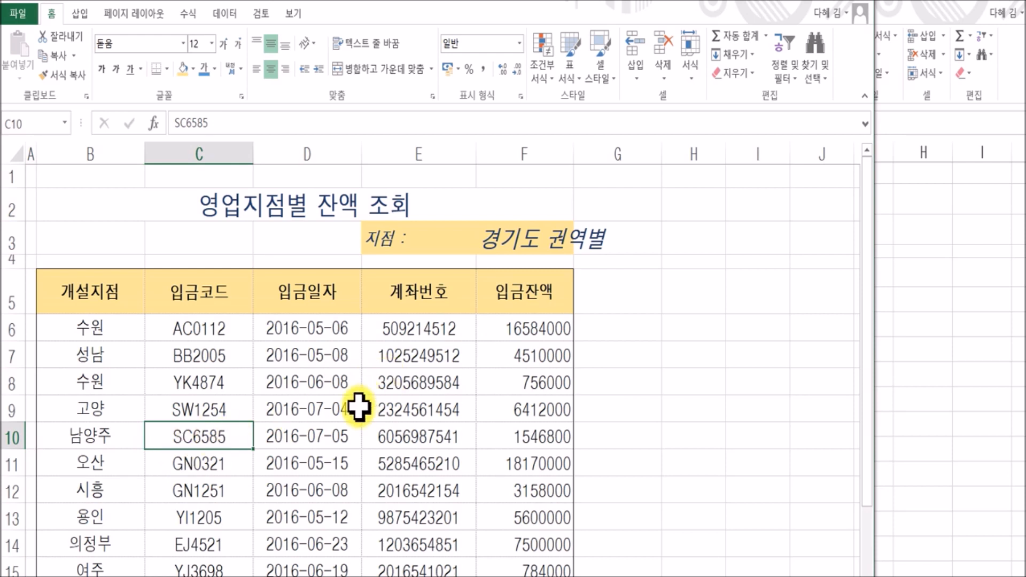
# Try smaller font sizes for the 경기도 권역별 text in F3, and restore the size to 16
pyautogui.moveTo(523, 233)
pyautogui.mouseDown()
pyautogui.moveTo(424, 239)
pyautogui.moveTo(537, 247)
pyautogui.mouseUp()
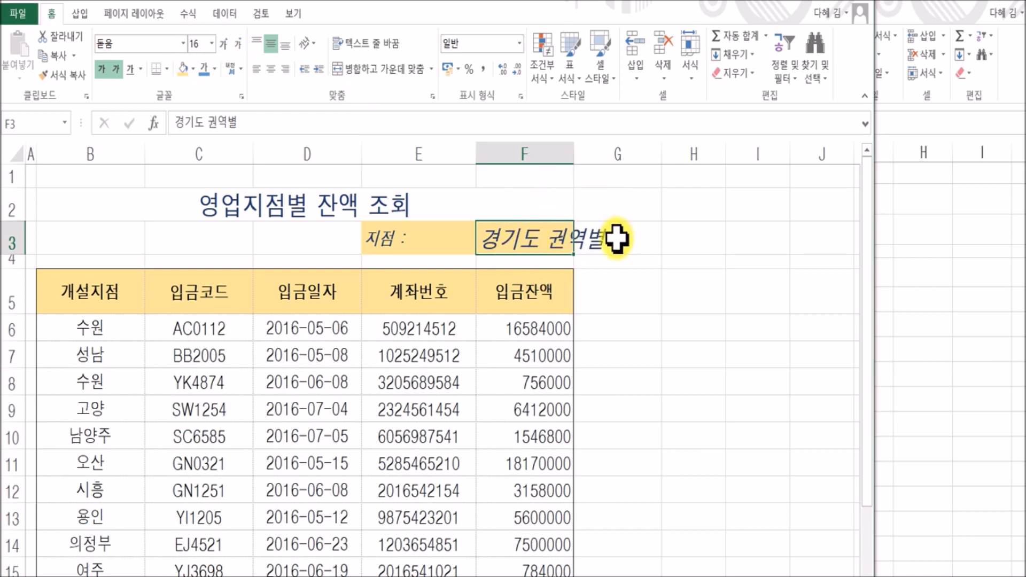
pyautogui.click(237, 45)
pyautogui.click(237, 45)
pyautogui.click(237, 46)
pyautogui.click(224, 44)
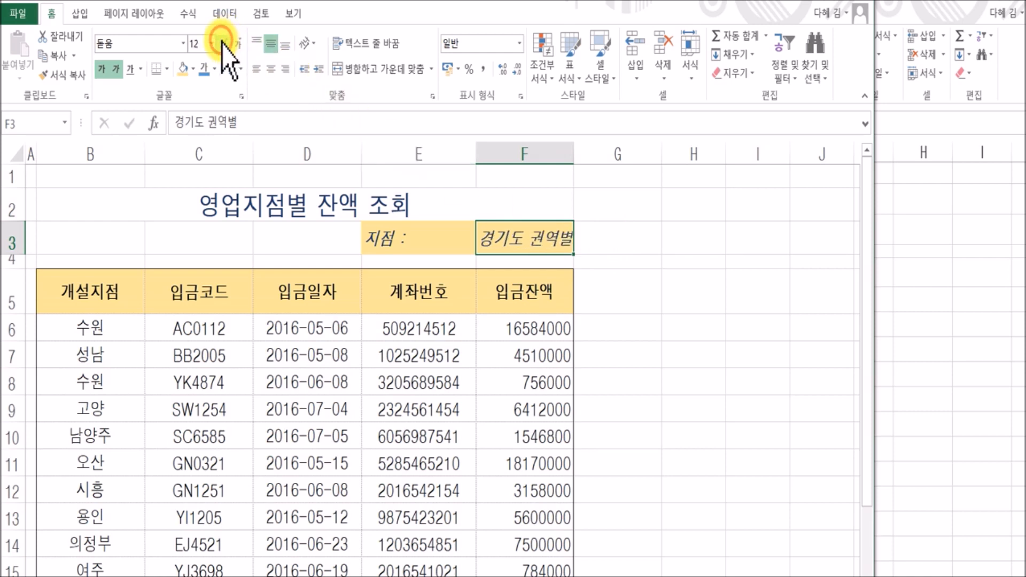
pyautogui.click(224, 43)
pyautogui.click(224, 44)
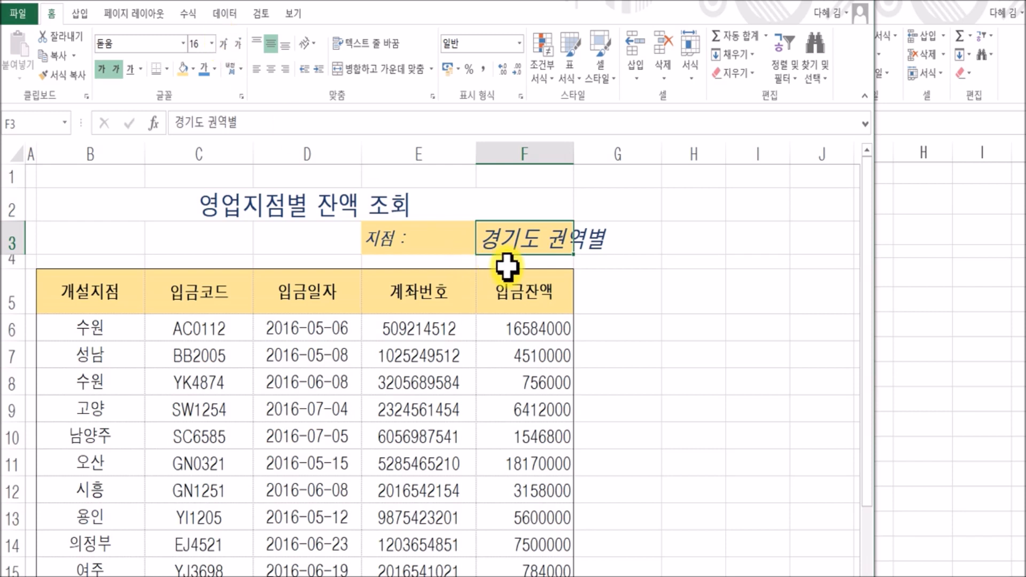
# Apply the 셀에 맞춤 text control to F3 so the 경기도 권역별 text shrinks to fit its cell
pyautogui.click(528, 273)
pyautogui.click(524, 240)
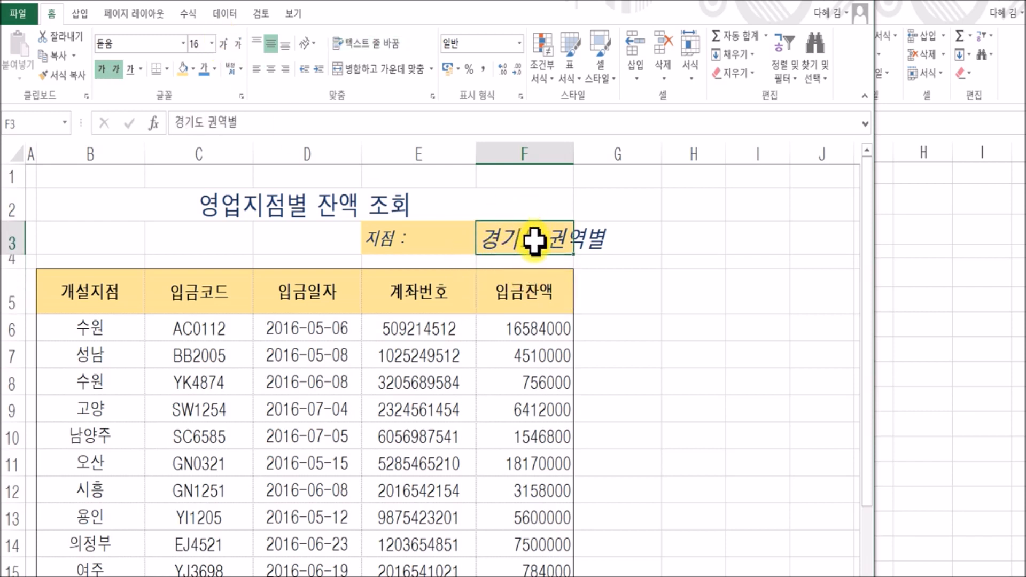
pyautogui.rightClick(534, 241)
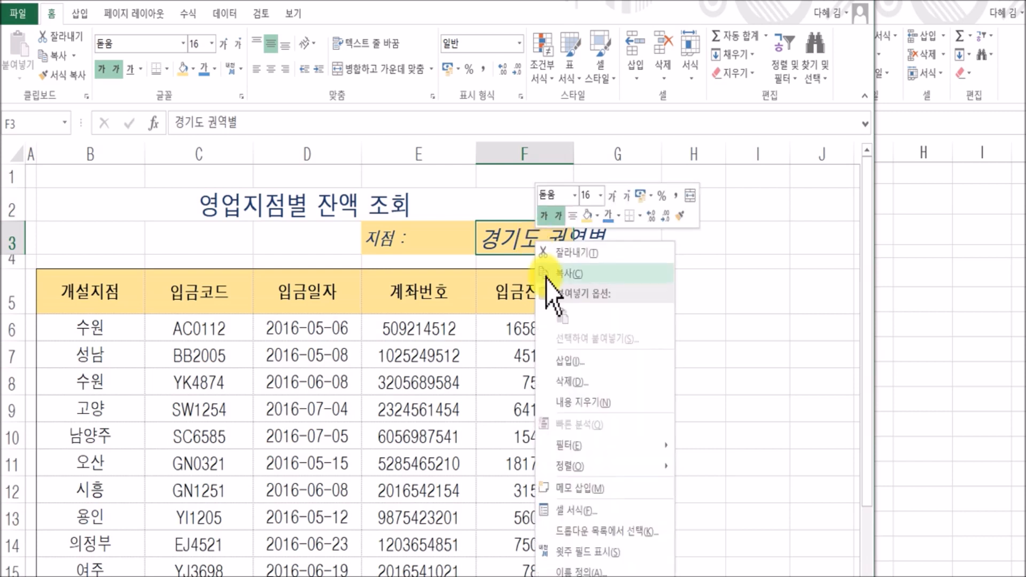
pyautogui.click(599, 510)
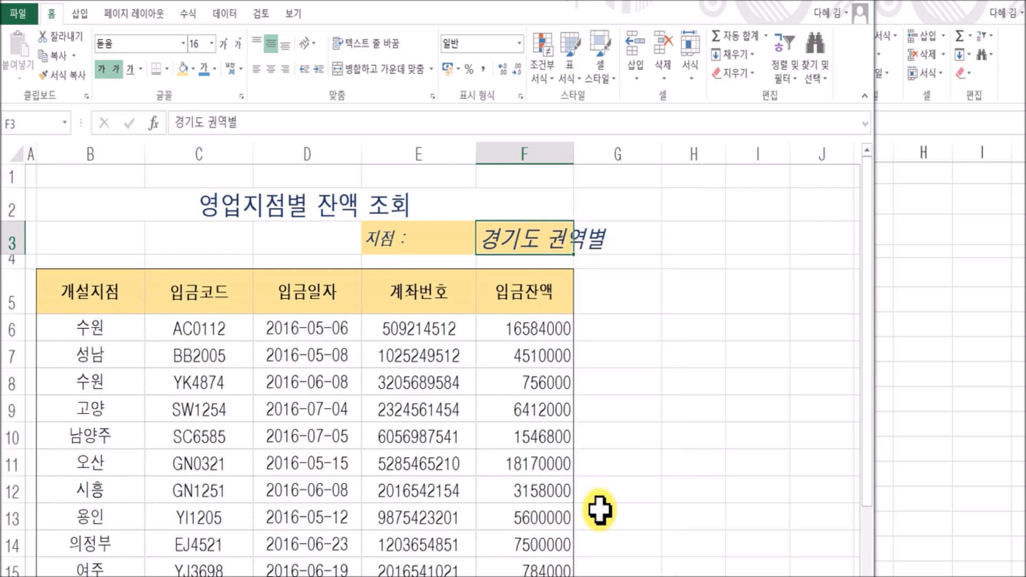
pyautogui.moveTo(570, 227); pyautogui.dragTo(592, 169)
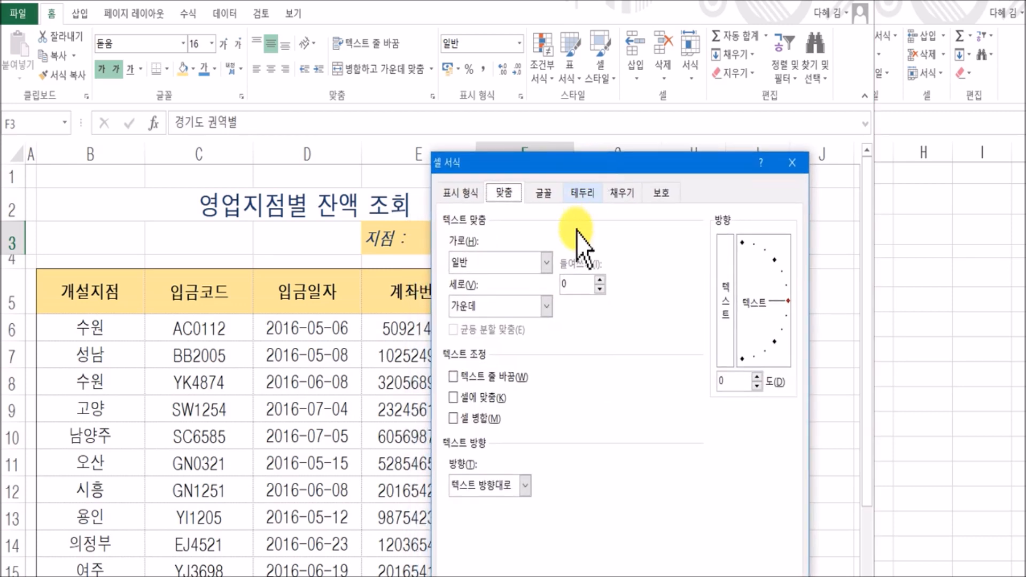
pyautogui.click(488, 398)
pyautogui.moveTo(489, 172); pyautogui.dragTo(673, 141)
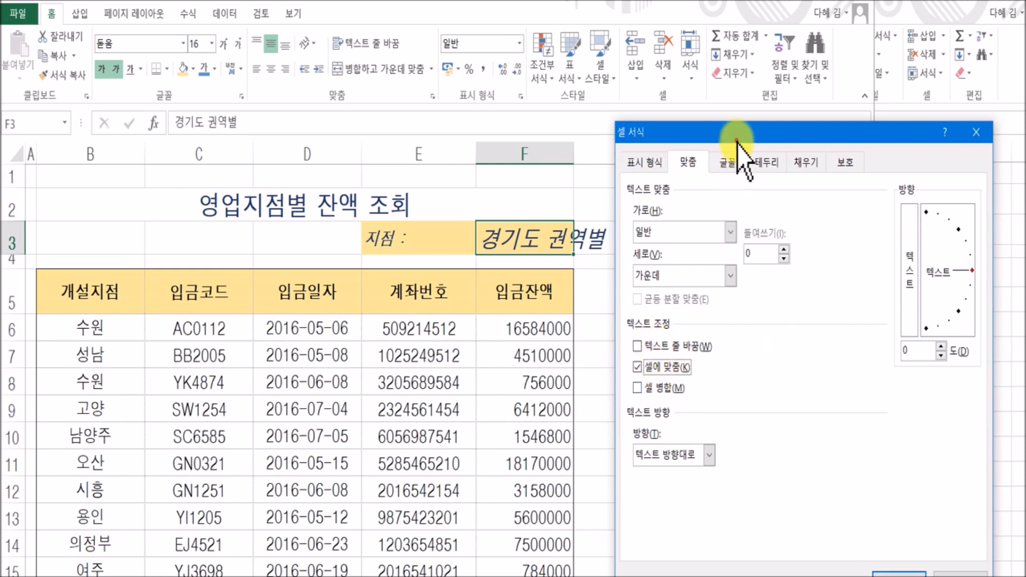
pyautogui.moveTo(737, 138); pyautogui.dragTo(722, 90)
pyautogui.click(882, 537)
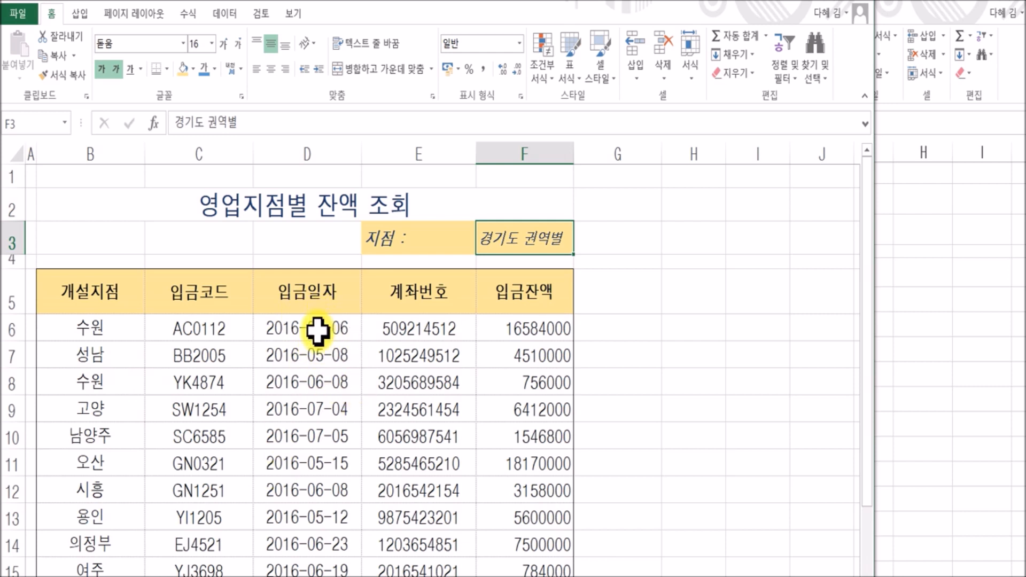
# Open the 표시 형식 settings for the dates in the 입금일자 column from D6 down
pyautogui.moveTo(320, 323); pyautogui.dragTo(336, 565)
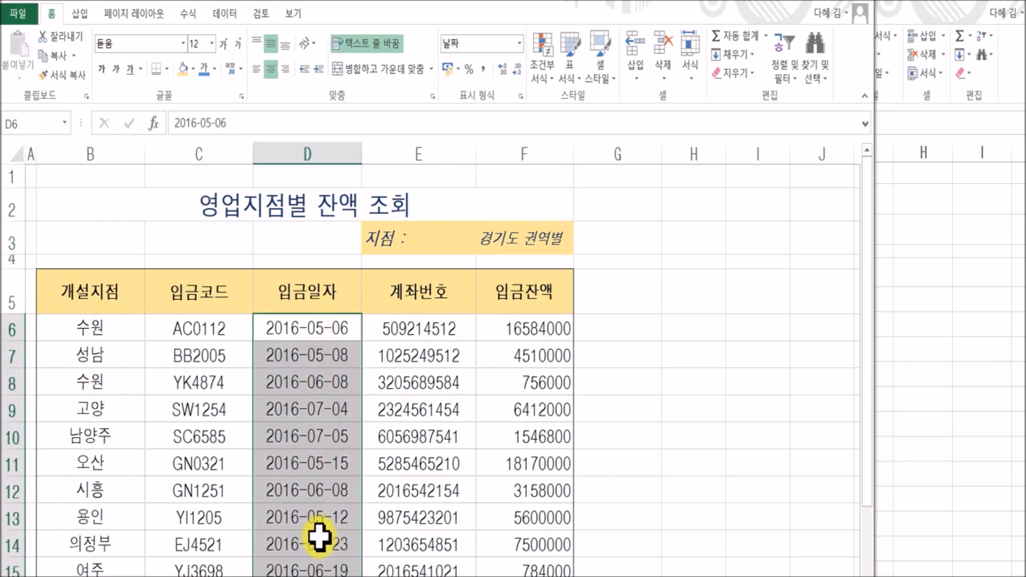
pyautogui.rightClick(310, 393)
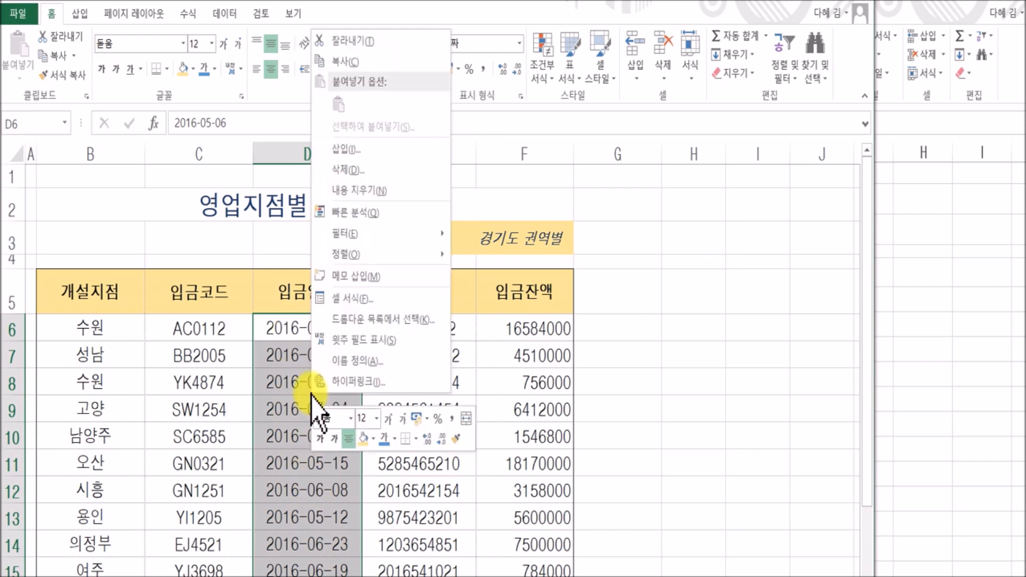
pyautogui.click(383, 300)
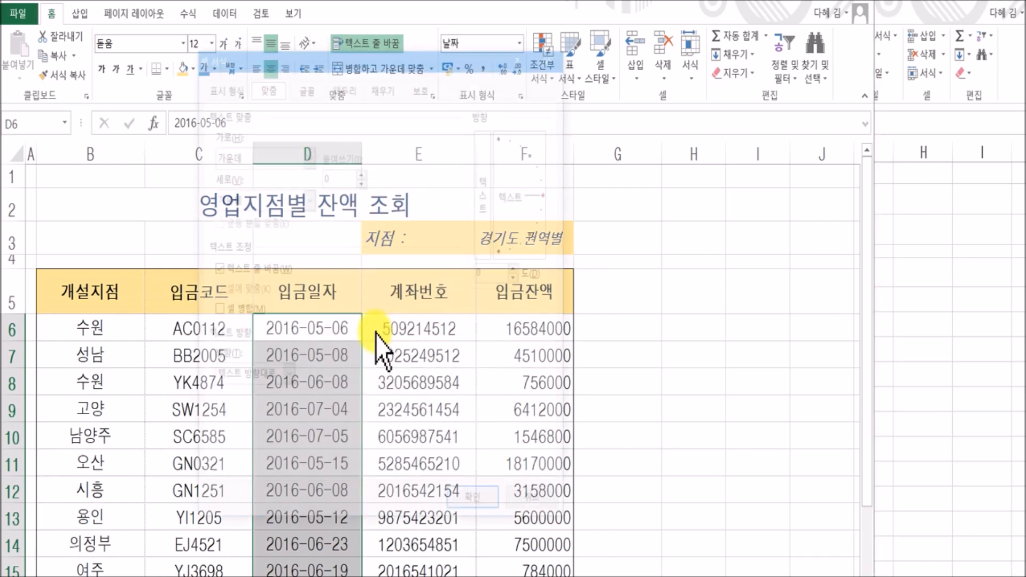
pyautogui.moveTo(343, 60); pyautogui.dragTo(533, 104)
pyautogui.click(404, 130)
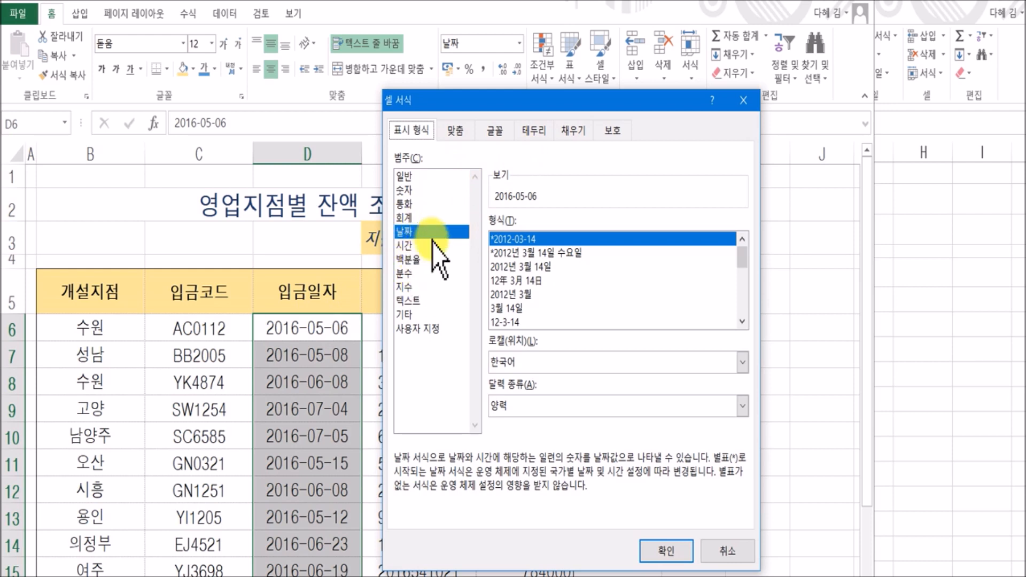
# Look through the built-in date formats and their previews for the 입금일자 dates
pyautogui.press('Down')
pyautogui.press('Down')
pyautogui.press('Down')
pyautogui.press('Down')
pyautogui.press('Down')
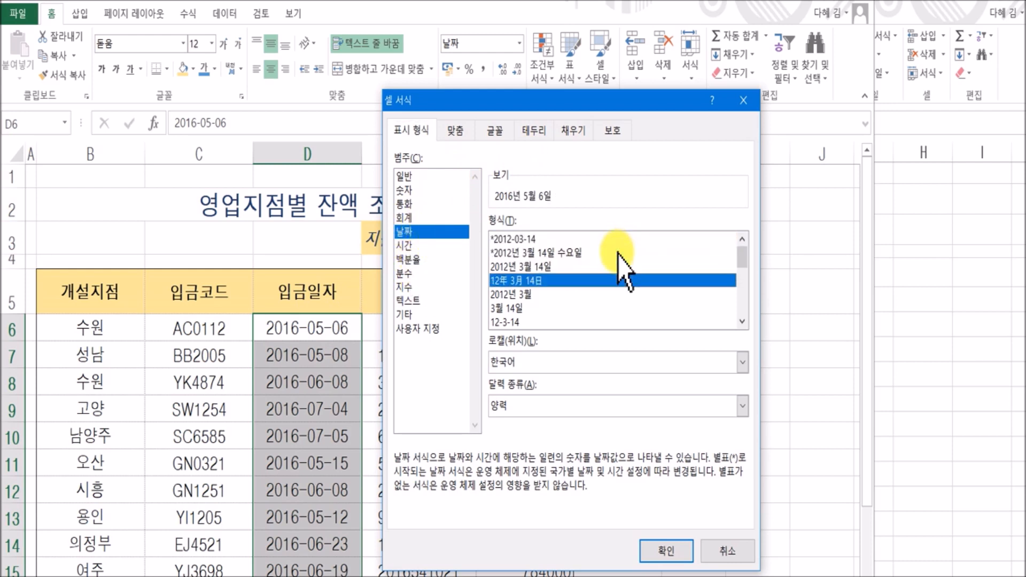
pyautogui.press('Down')
pyautogui.press('Down')
pyautogui.press('Down')
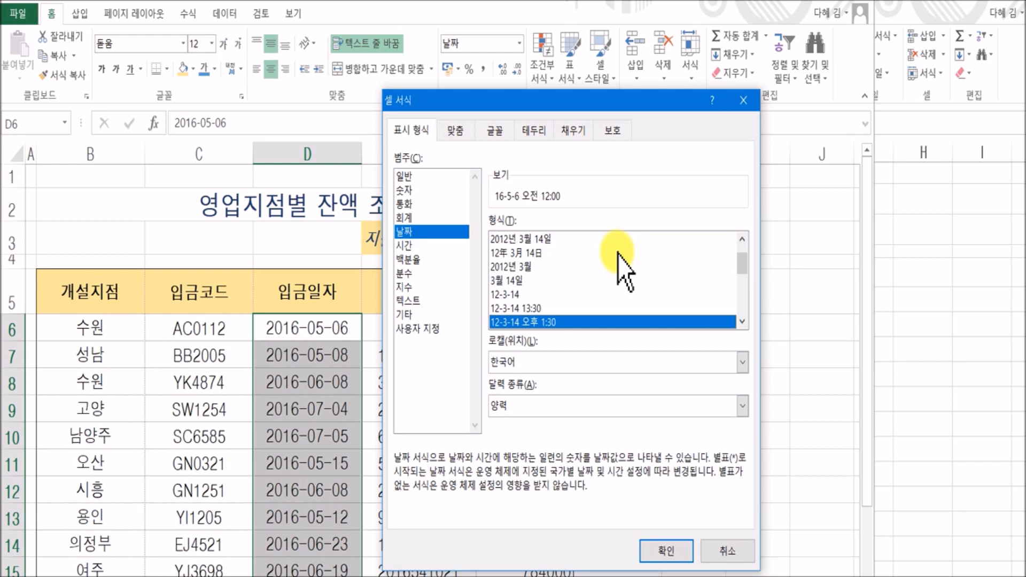
pyautogui.press('Up')
pyautogui.press('Up')
pyautogui.press('Up')
pyautogui.press('Up')
pyautogui.press('Up')
pyautogui.press('Up')
pyautogui.press('Up')
pyautogui.press('Up')
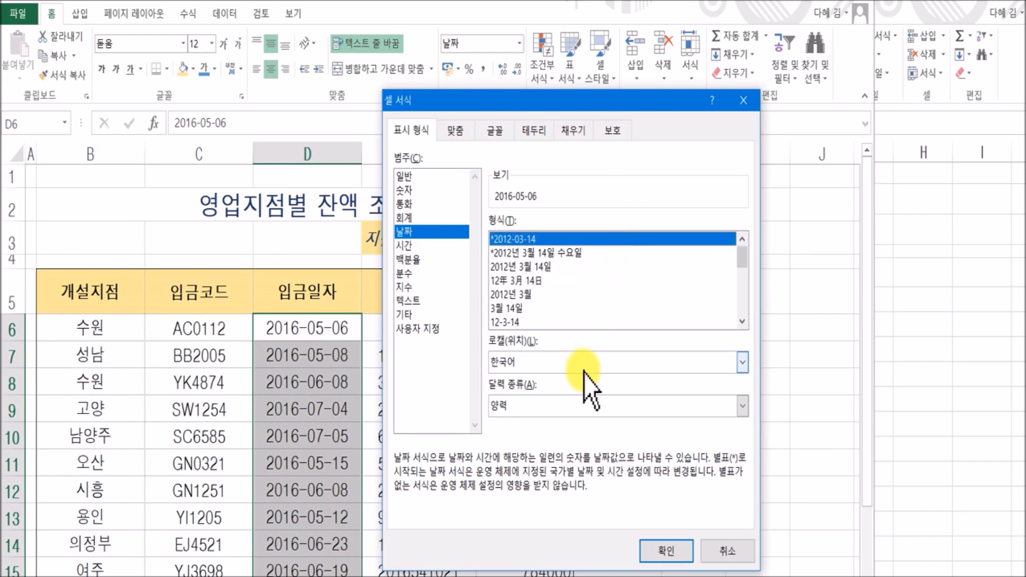
# Switch to the 사용자 지정 category and replace the format code with mm-dd followed by an opening parenthesis
pyautogui.click(435, 330)
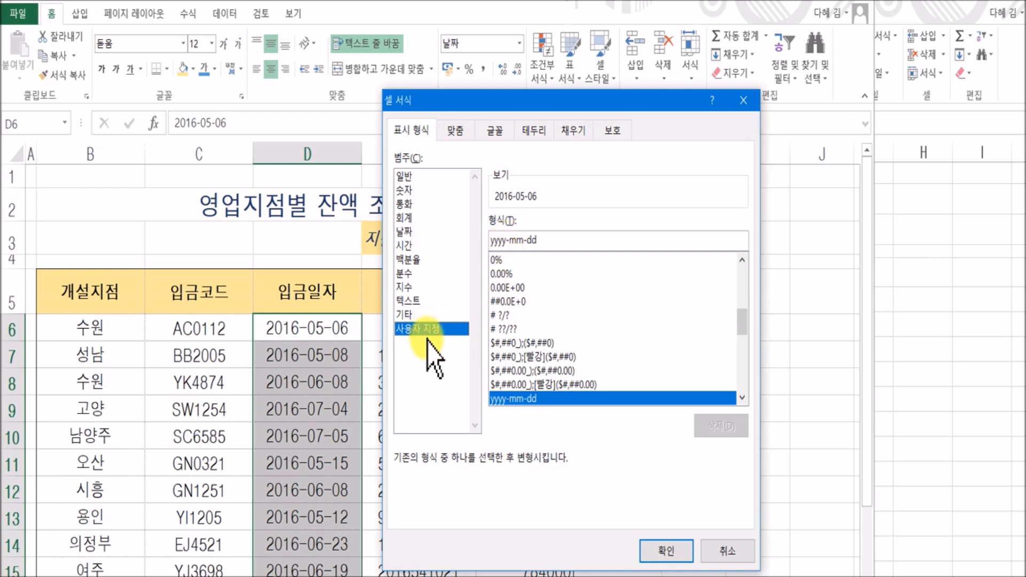
pyautogui.click(546, 239)
pyautogui.press('BackSpace')
pyautogui.press('BackSpace')
pyautogui.press('BackSpace')
pyautogui.press('BackSpace')
pyautogui.press('BackSpace')
pyautogui.press('BackSpace')
pyautogui.press('BackSpace')
pyautogui.press('BackSpace')
pyautogui.press('BackSpace')
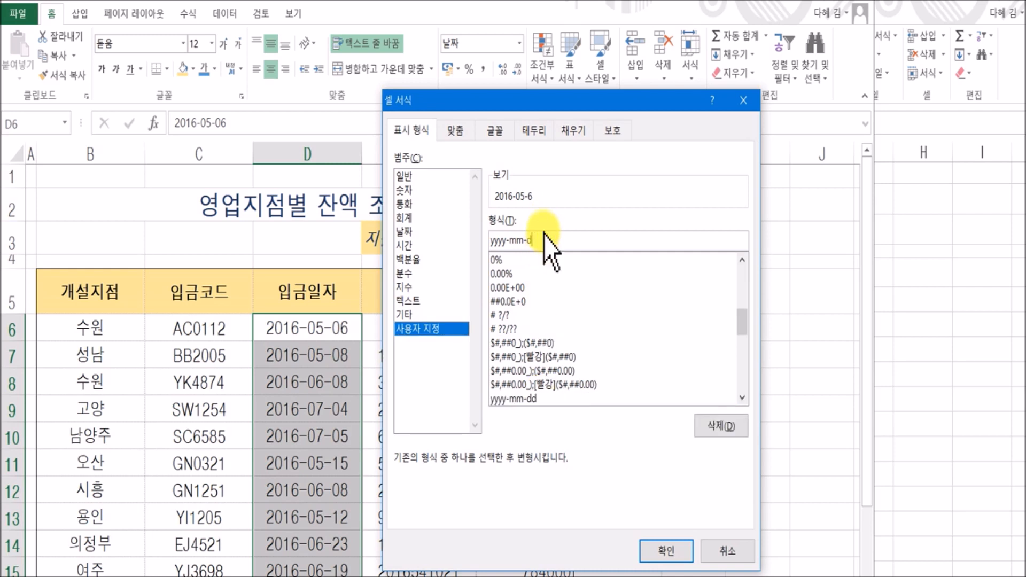
pyautogui.press('BackSpace')
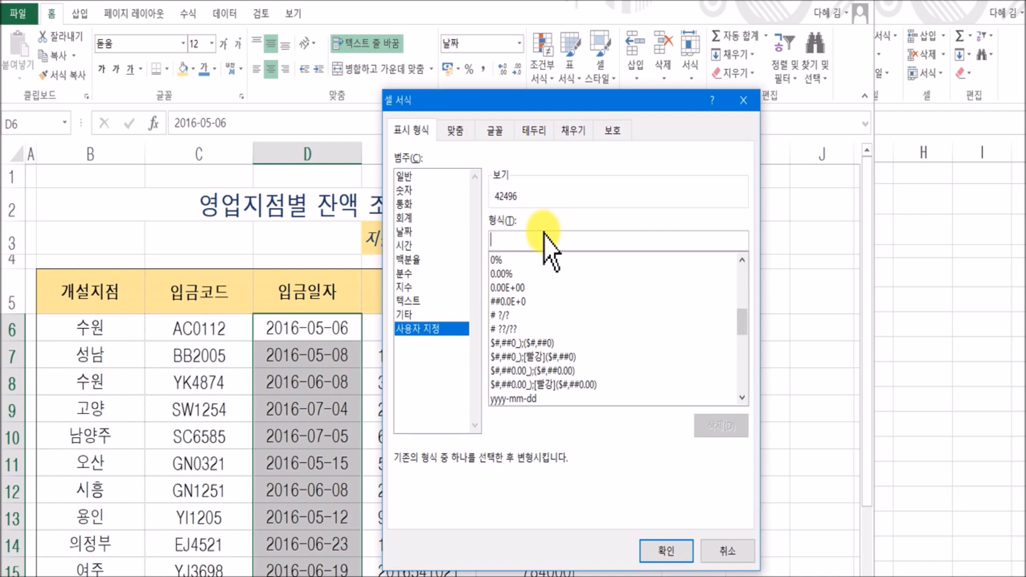
pyautogui.write('mm')
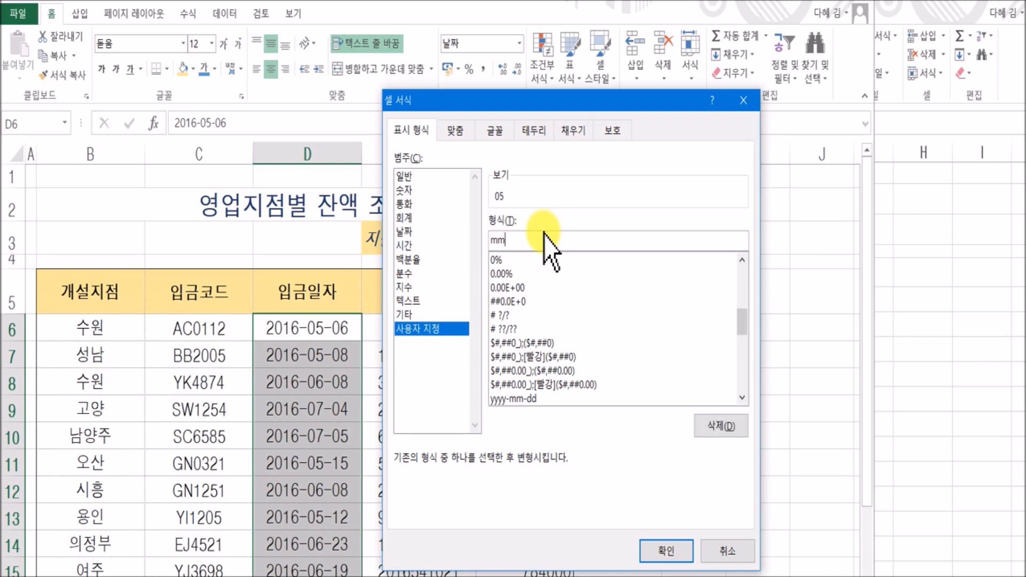
pyautogui.write('-dd')
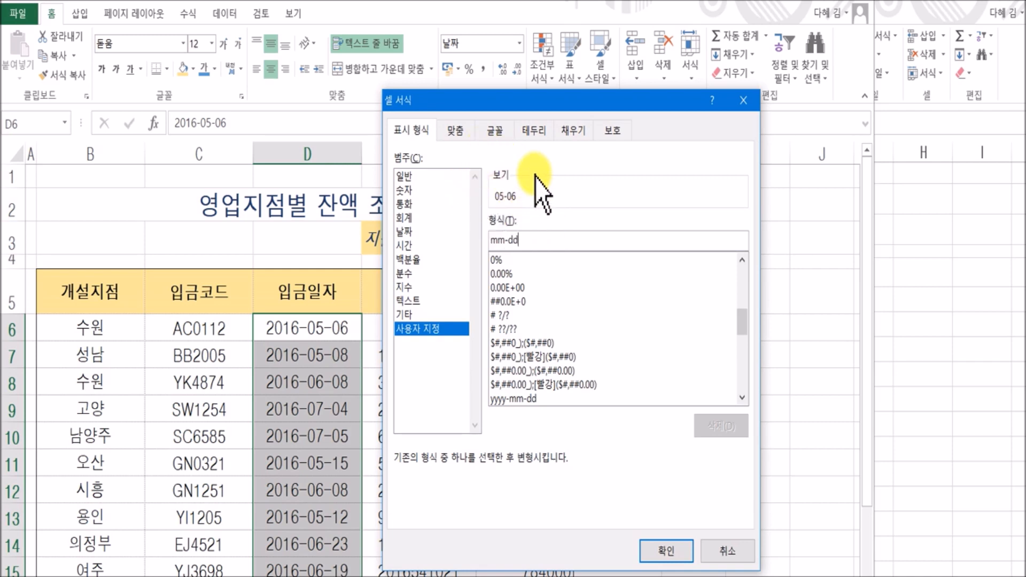
pyautogui.write('(')
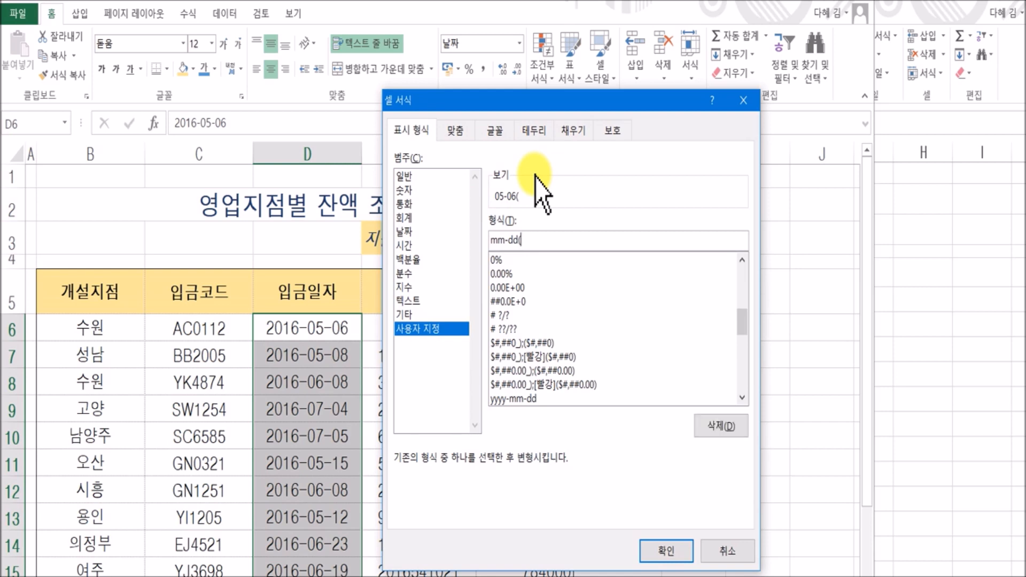
# Try the weekday code ddd after the opening parenthesis and remove it
pyautogui.write('d')
pyautogui.write('dd')
pyautogui.press('BackSpace')
pyautogui.press('BackSpace')
pyautogui.press('BackSpace')
# Complete the custom date format as mm-dd(aaaa) and apply it to the 입금일자 dates
pyautogui.write('aaa)')
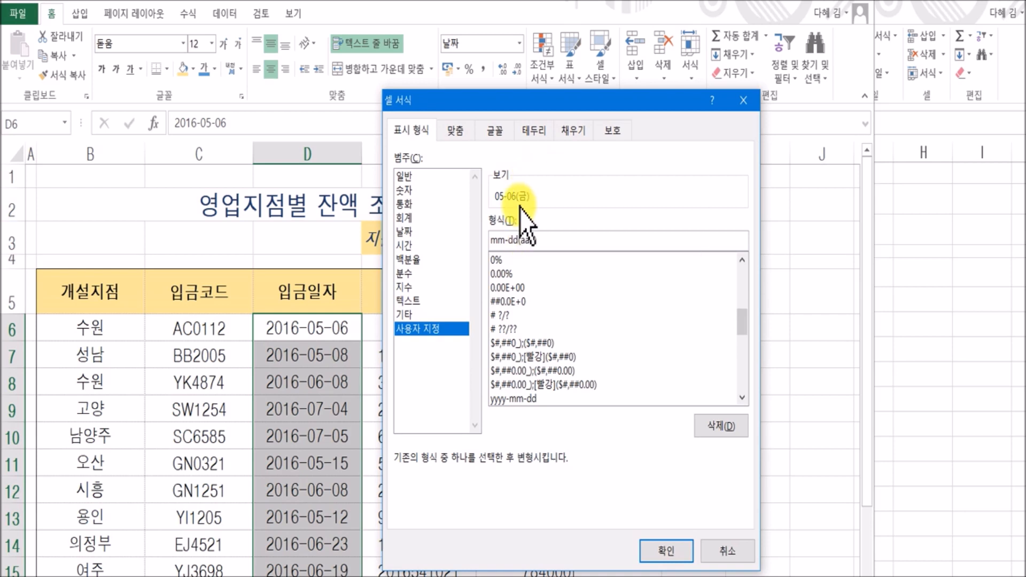
pyautogui.click(537, 239)
pyautogui.write('a')
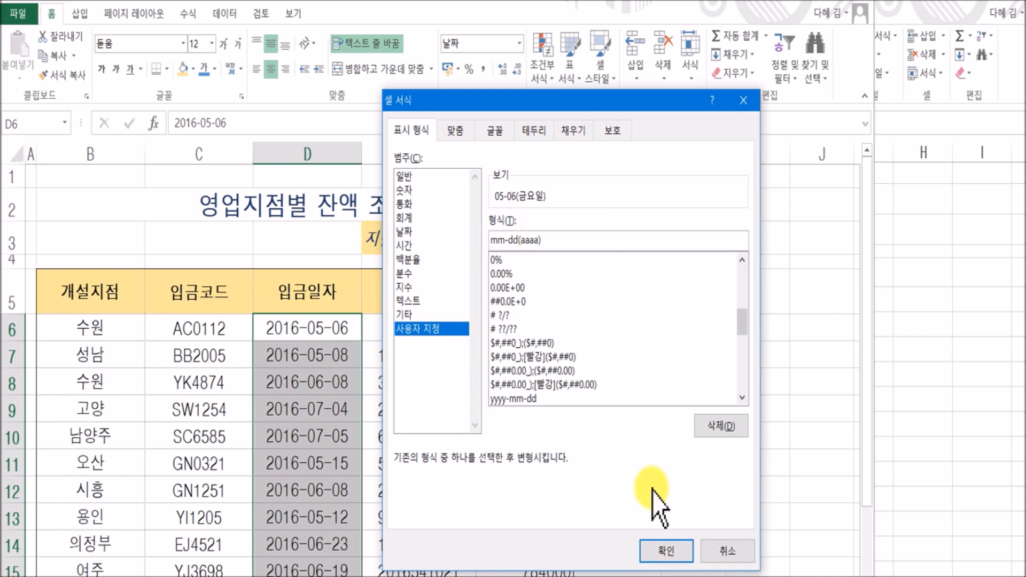
pyautogui.click(658, 552)
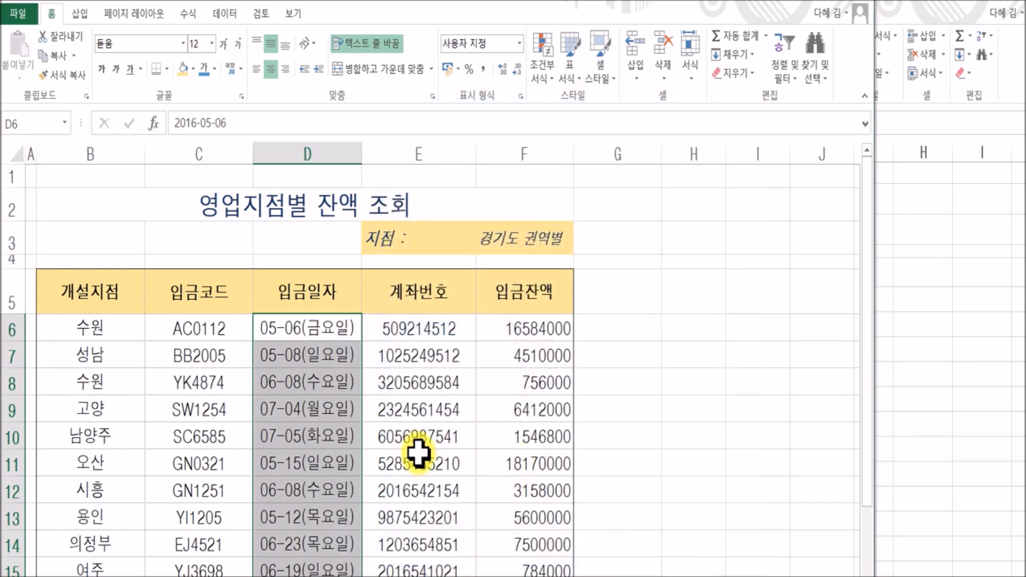
# Change the custom format of the 입금일자 dates to mm-dd(dddd) and auto-fit the width of column D
pyautogui.rightClick(334, 335)
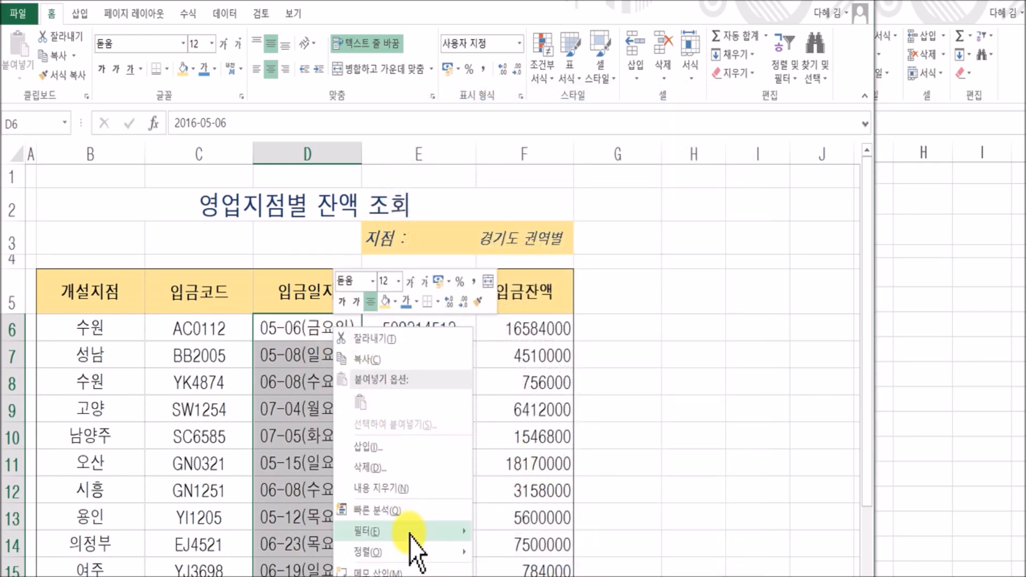
pyautogui.click(393, 576)
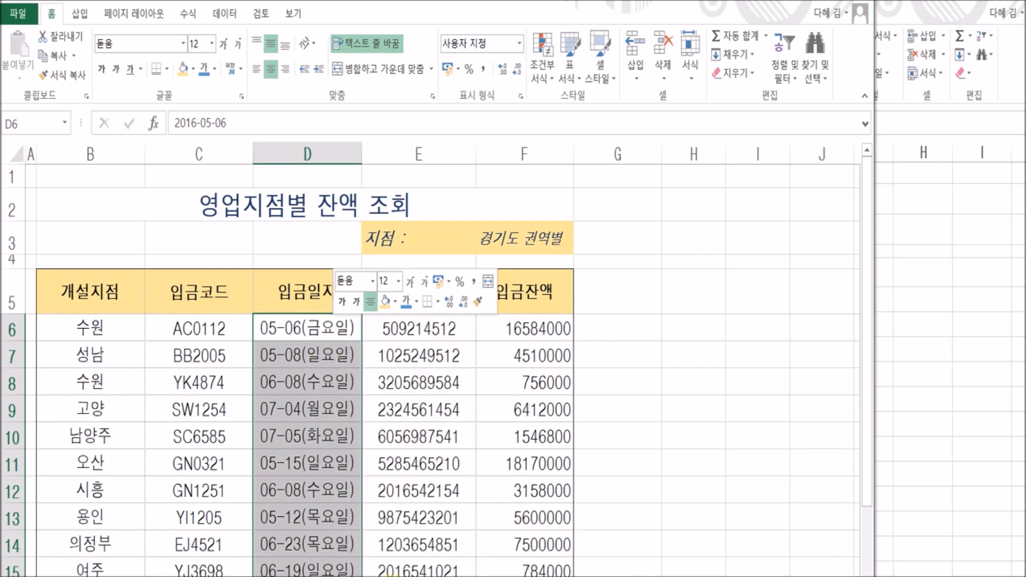
pyautogui.moveTo(492, 220); pyautogui.dragTo(683, 165)
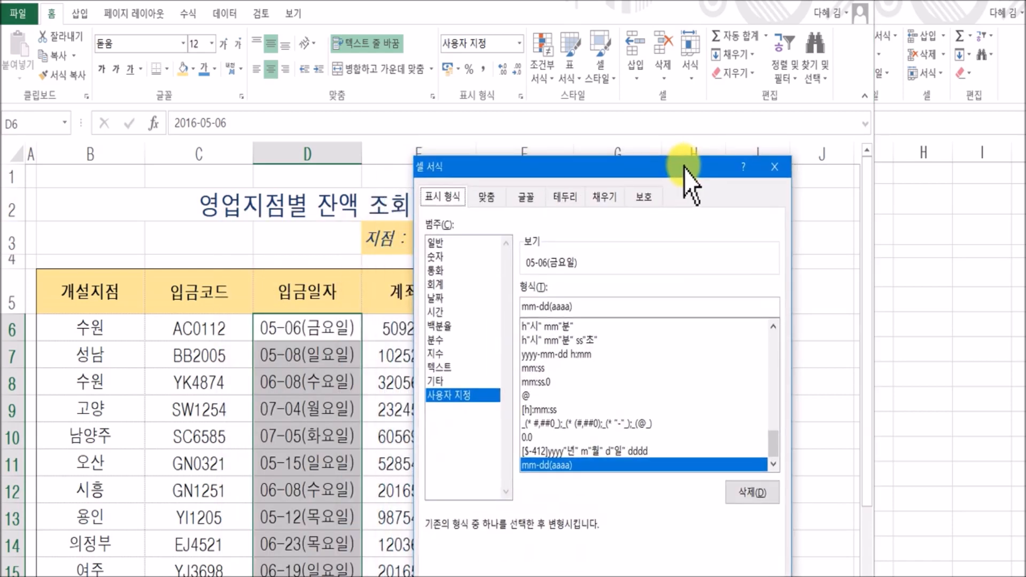
pyautogui.doubleClick(570, 306)
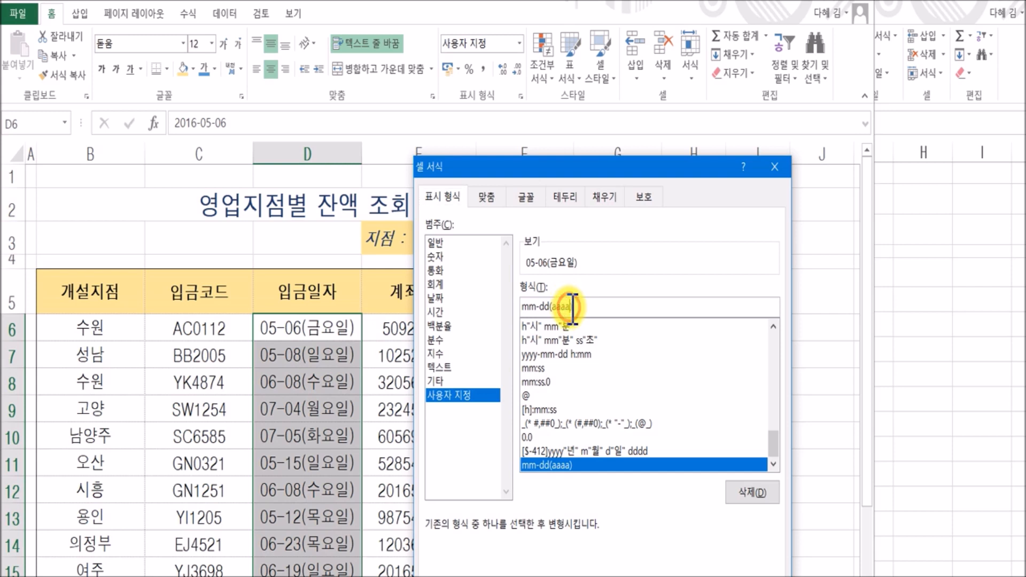
pyautogui.press('BackSpace')
pyautogui.write('ddd')
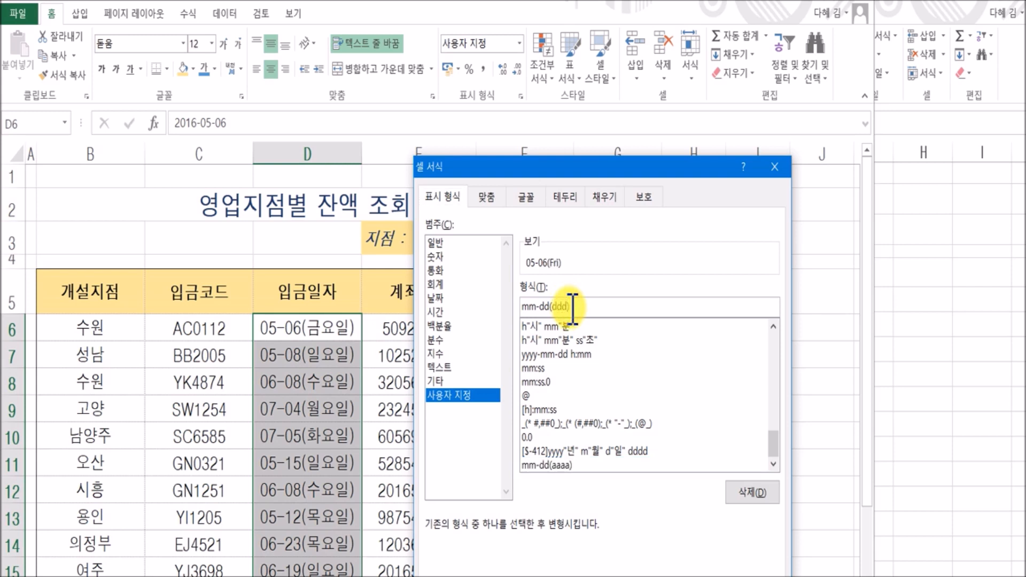
pyautogui.write('d')
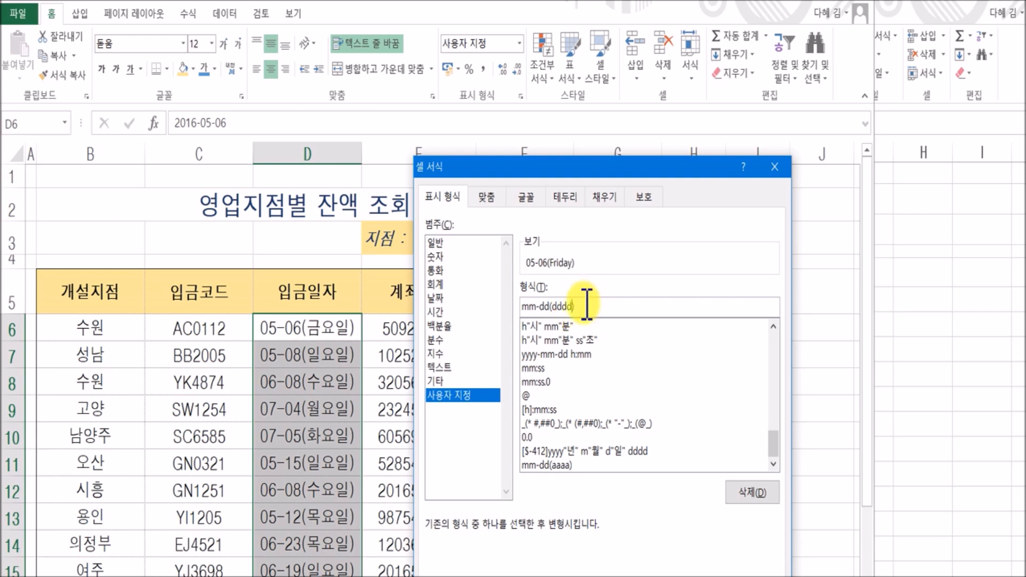
pyautogui.click(699, 576)
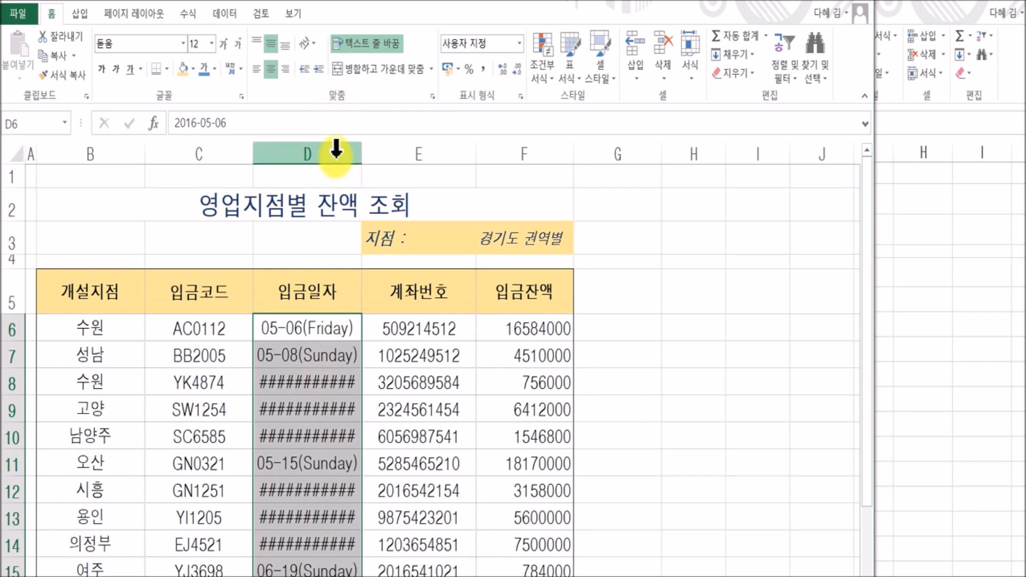
pyautogui.doubleClick(360, 146)
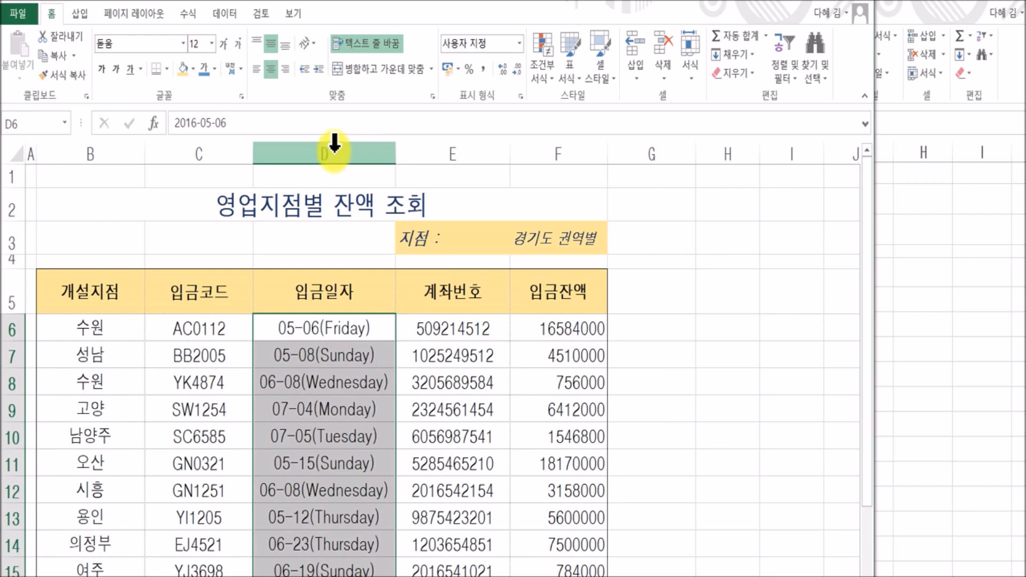
# Open the number format settings for the 계좌번호 cells E6:E14 and preview 전화 번호 (국번 3자리) in the 기타 category
pyautogui.moveTo(437, 322); pyautogui.dragTo(450, 550)
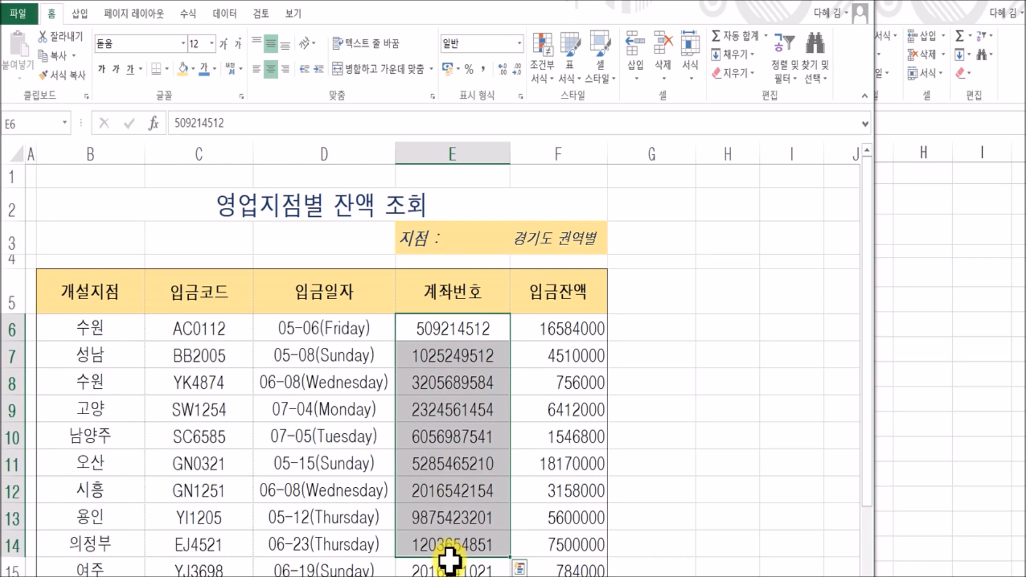
pyautogui.hotkey('ctrl', '1')
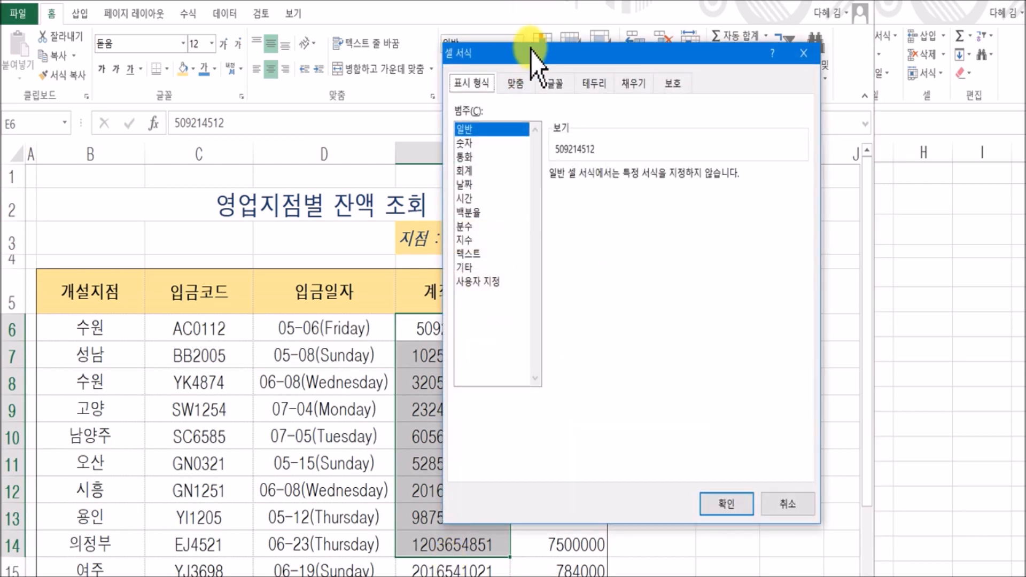
pyautogui.moveTo(534, 53); pyautogui.dragTo(649, 112)
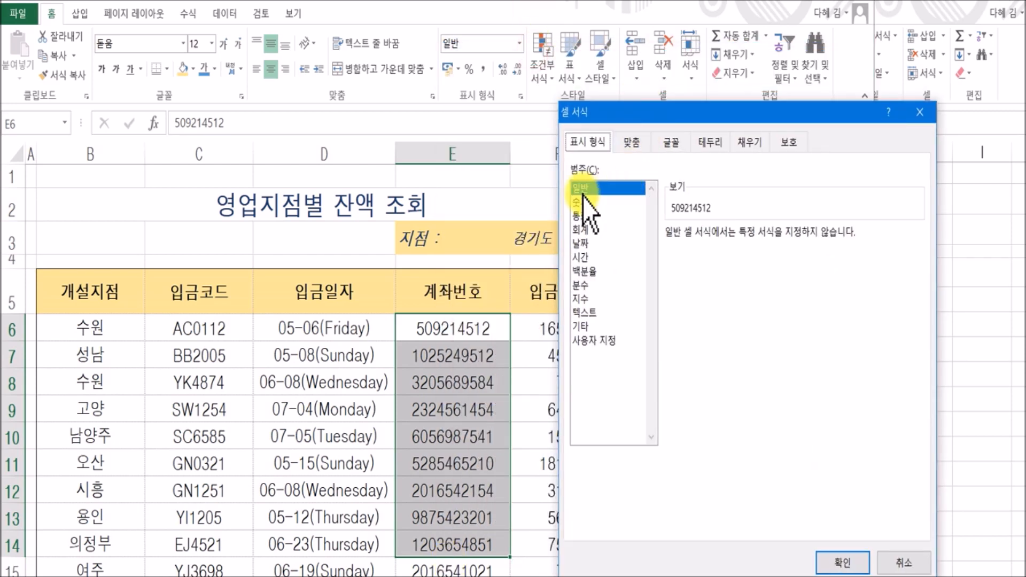
pyautogui.click(601, 326)
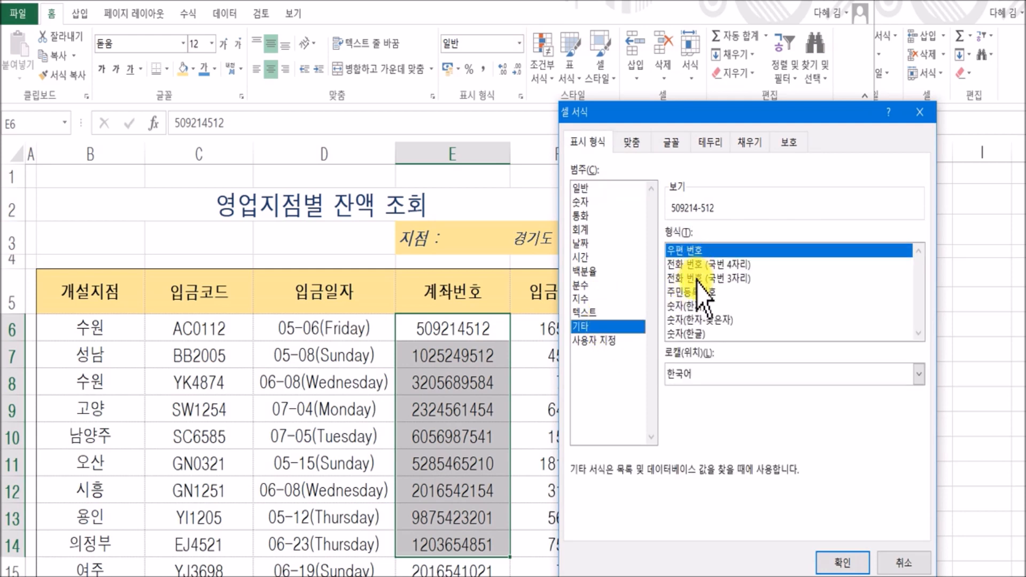
pyautogui.click(703, 278)
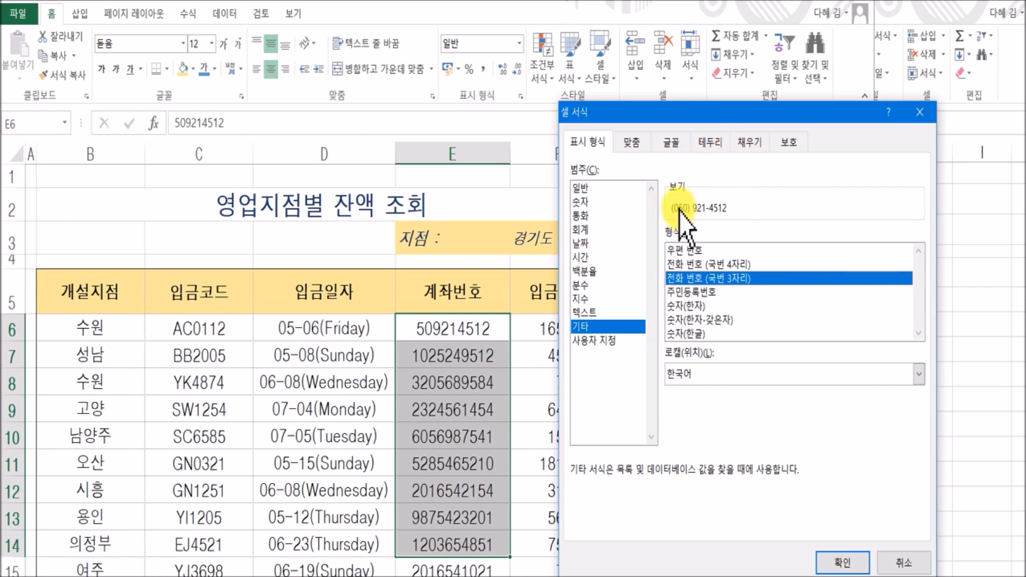
# Replace the code in the 사용자 지정 category with 000-000-000 and apply it to the 계좌번호 cells E6:E14
pyautogui.click(607, 340)
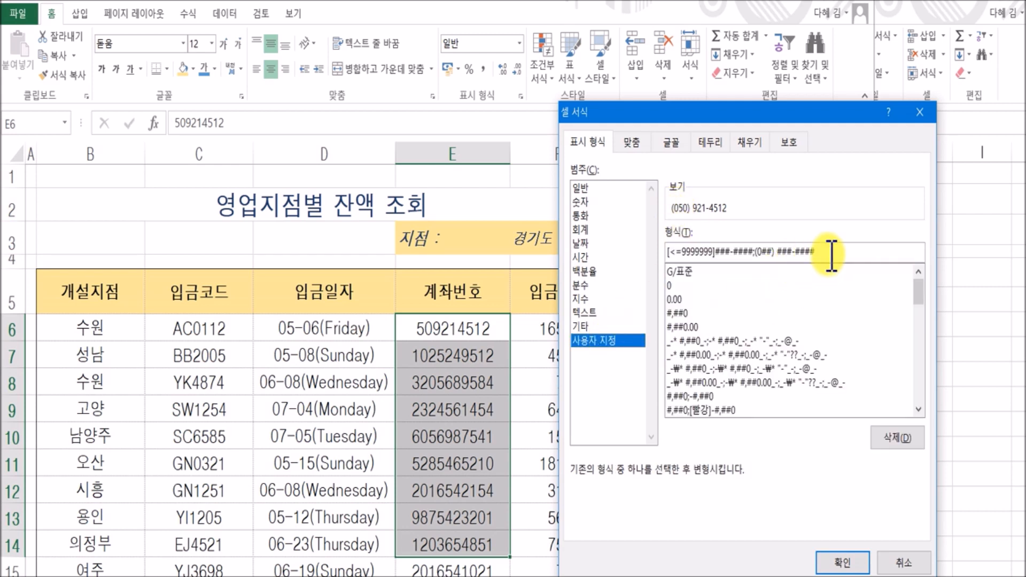
pyautogui.moveTo(831, 252); pyautogui.dragTo(593, 235)
pyautogui.press('Delete')
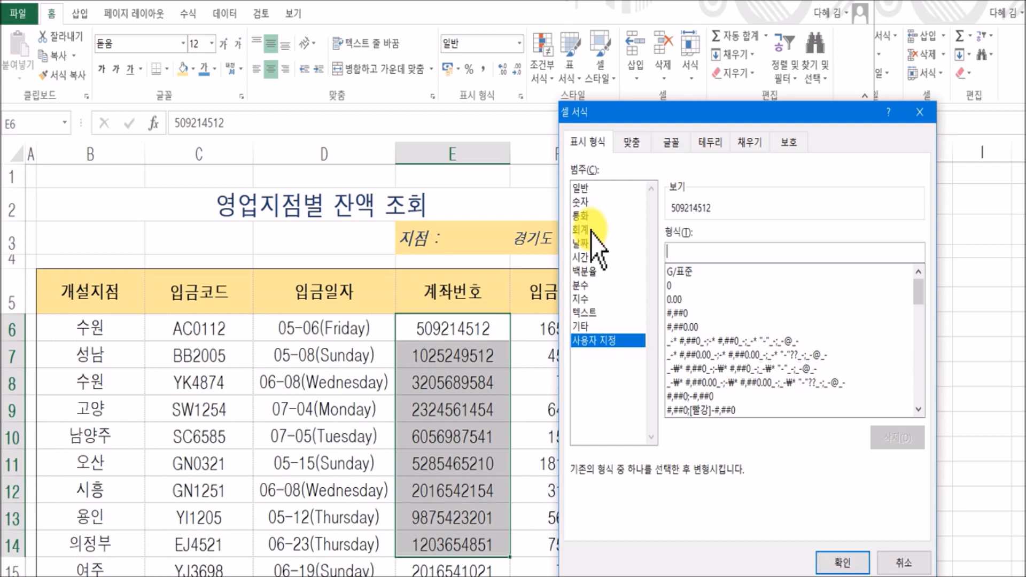
pyautogui.write('000-000-000')
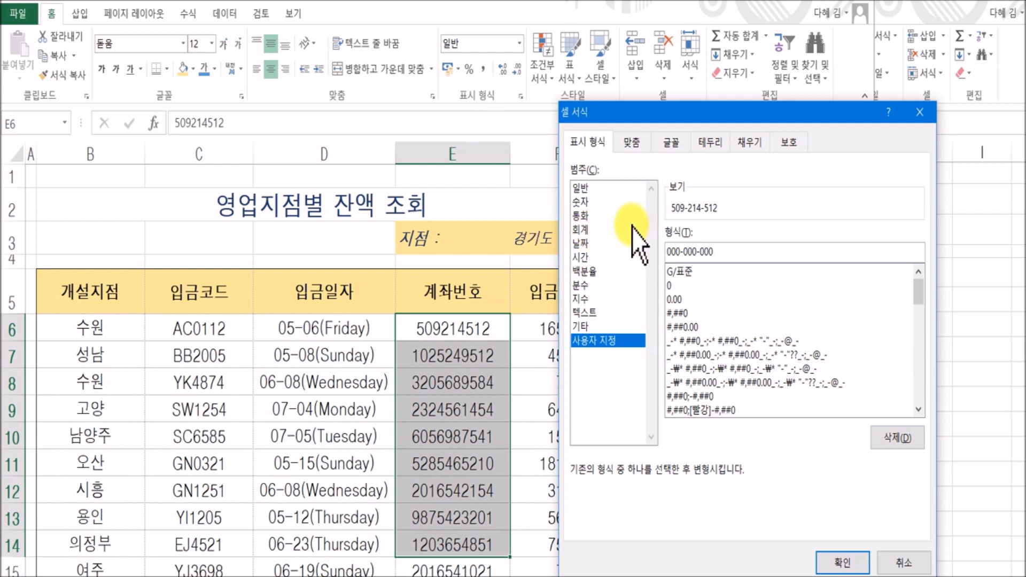
pyautogui.click(841, 561)
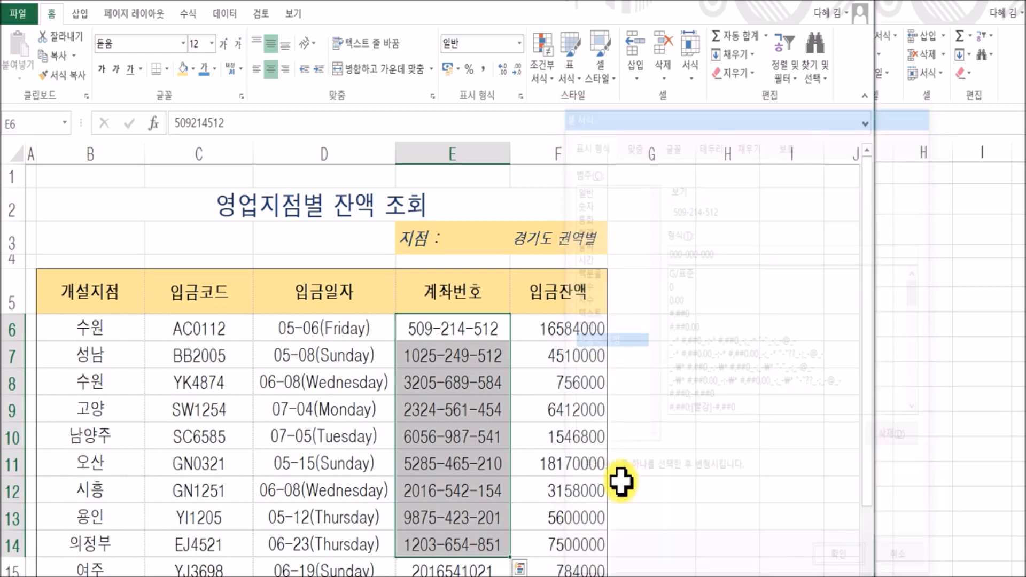
# Change the custom format of the 계좌번호 cells E6:E14 to ###-###-####
pyautogui.rightClick(471, 361)
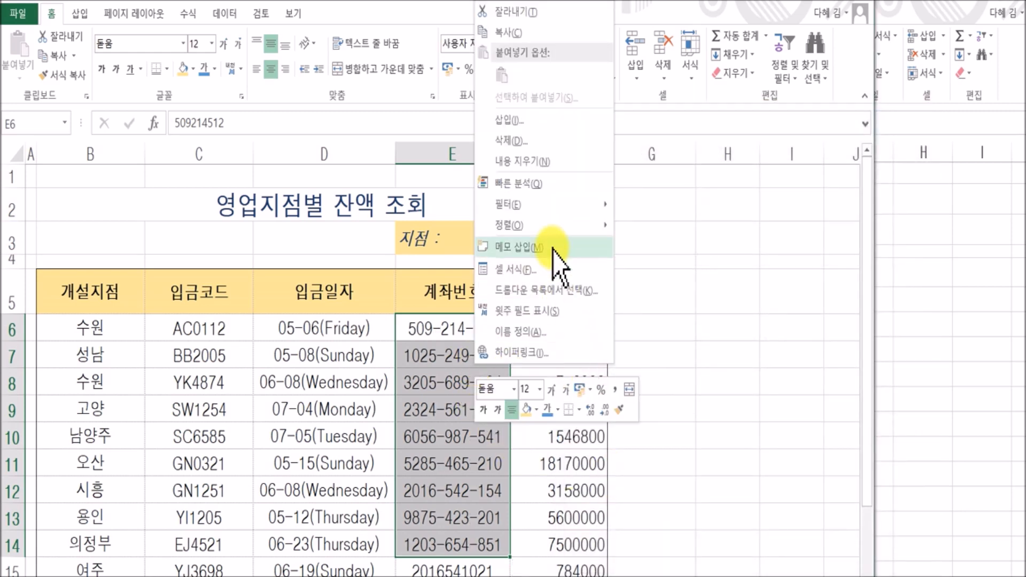
pyautogui.click(500, 269)
pyautogui.moveTo(551, 38); pyautogui.dragTo(764, 161)
pyautogui.click(754, 294)
pyautogui.press('BackSpace')
pyautogui.press('BackSpace')
pyautogui.press('BackSpace')
pyautogui.press('BackSpace')
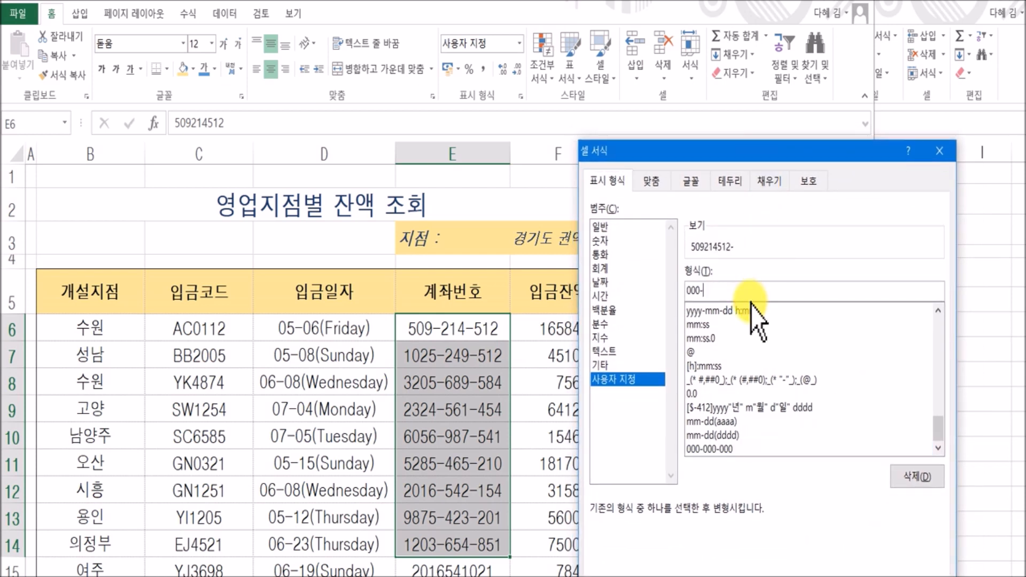
pyautogui.press('BackSpace')
pyautogui.press('BackSpace')
pyautogui.press('BackSpace')
pyautogui.press('BackSpace')
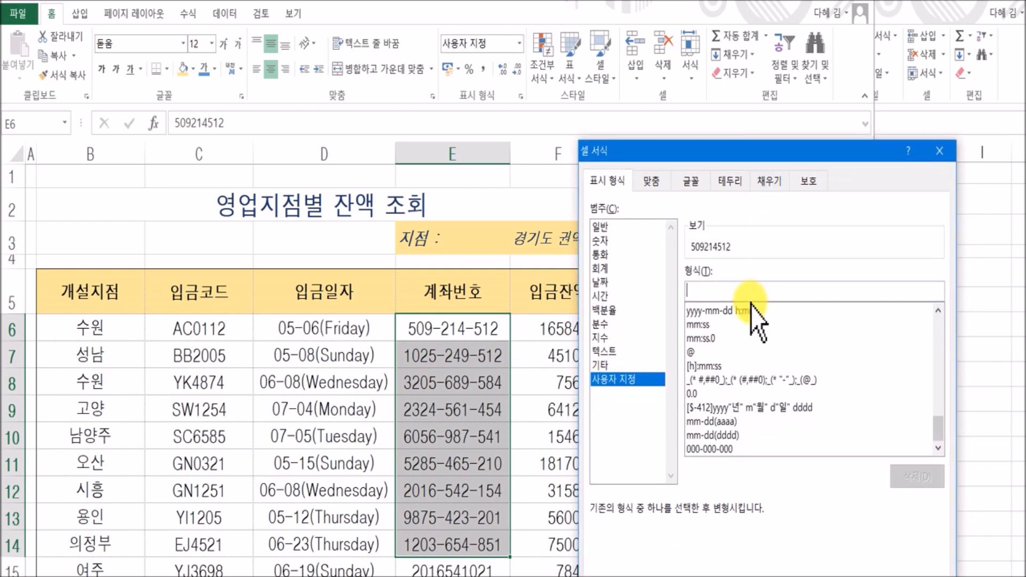
pyautogui.write('###-###-####')
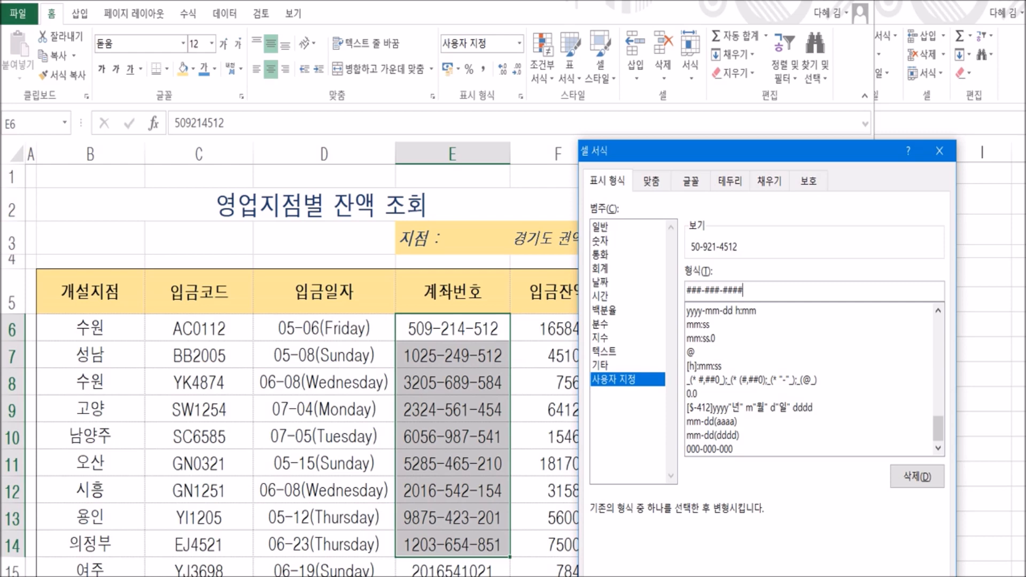
pyautogui.click(882, 576)
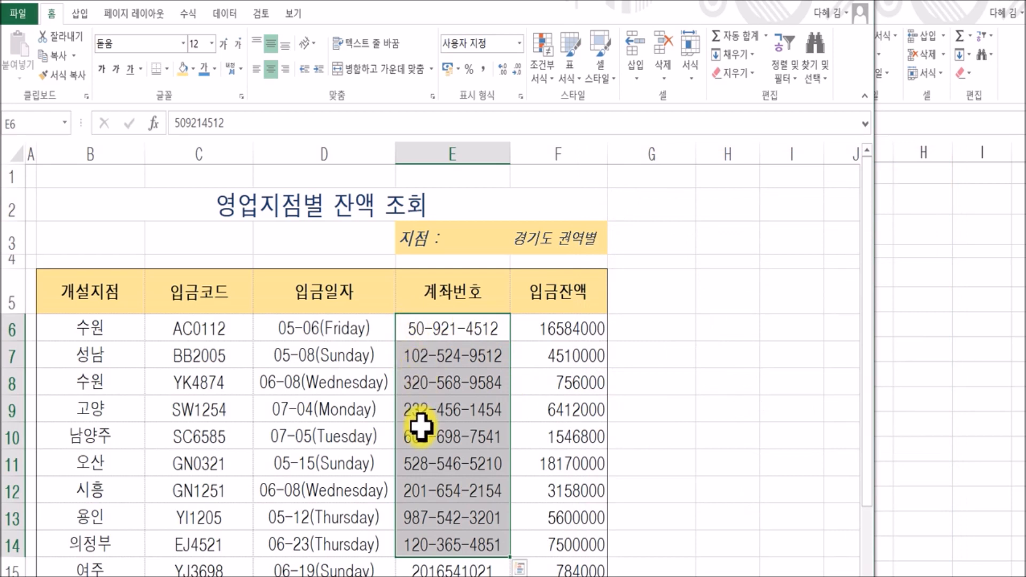
pyautogui.hotkey('ctrl', '1')
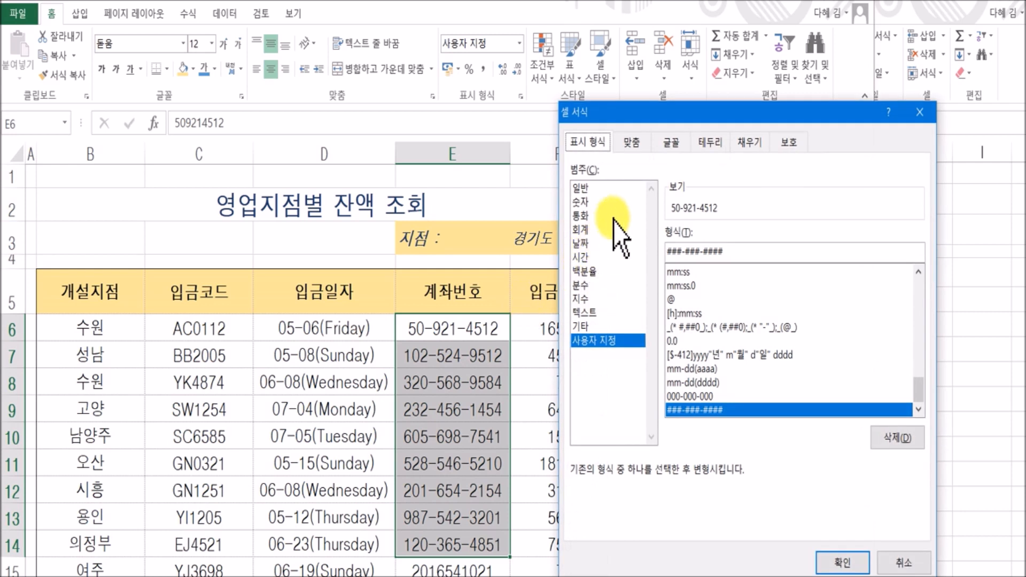
pyautogui.click(736, 245)
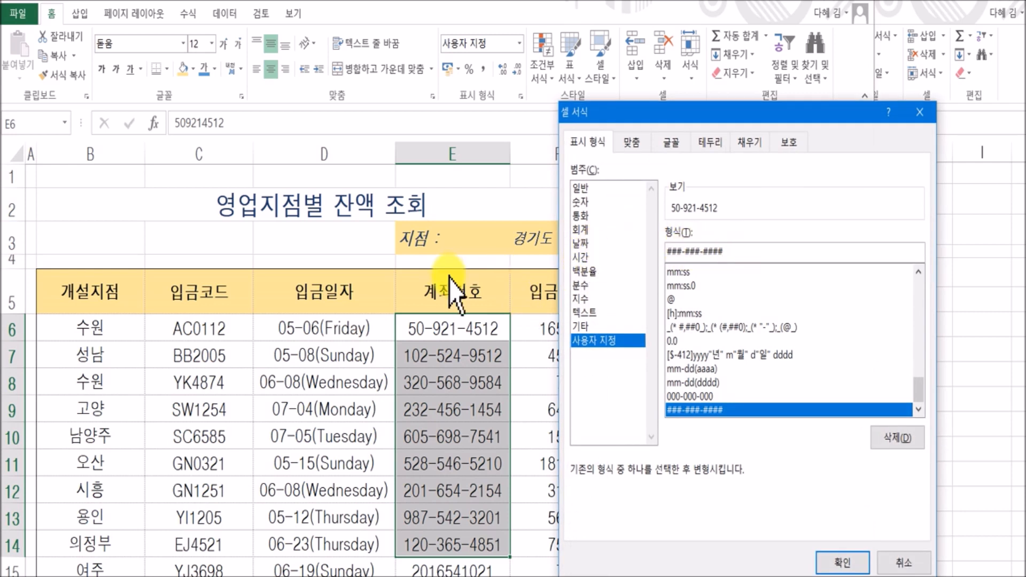
pyautogui.moveTo(748, 249); pyautogui.dragTo(644, 256)
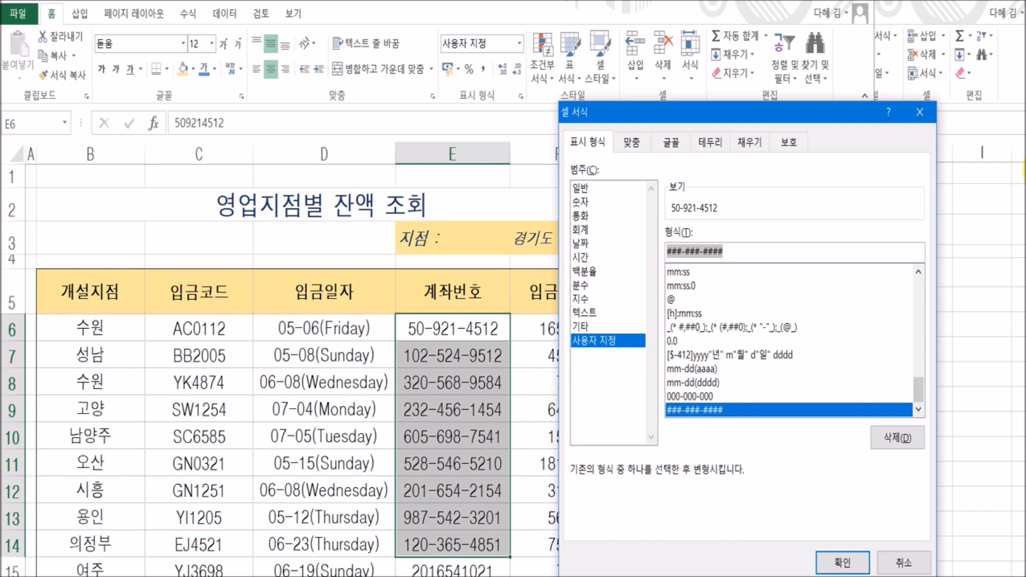
pyautogui.write('000-000')
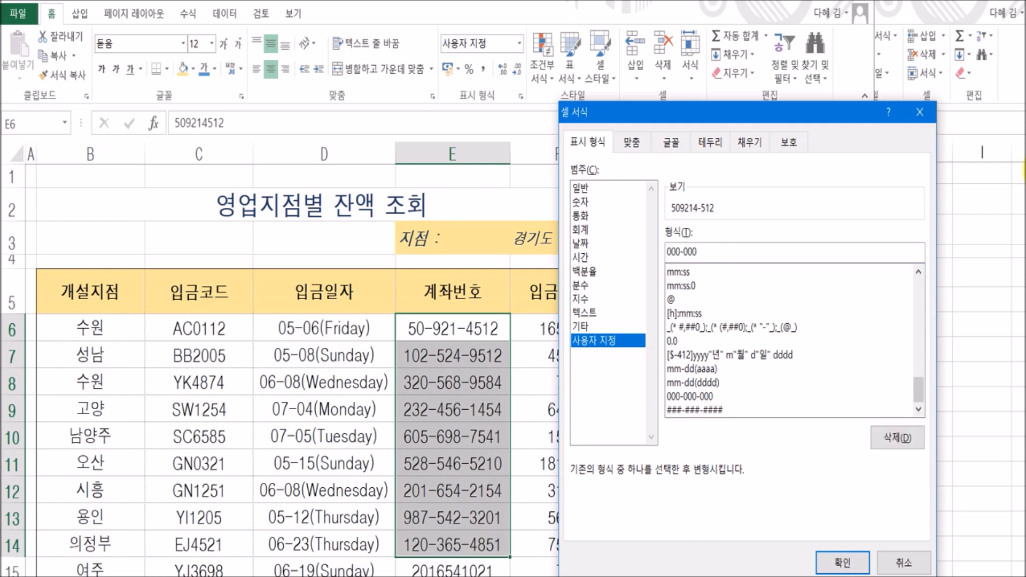
pyautogui.write('-0000')
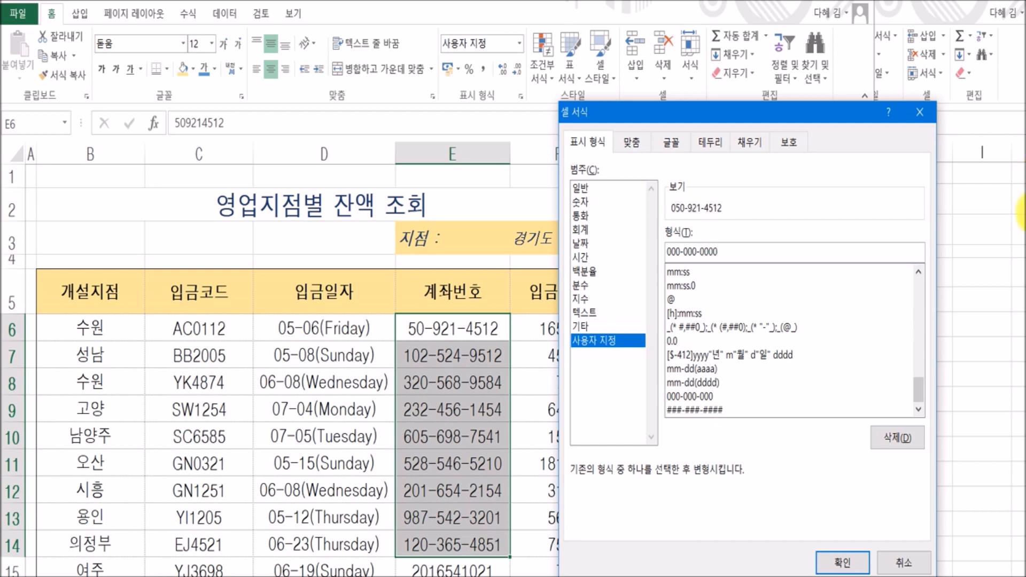
pyautogui.click(859, 568)
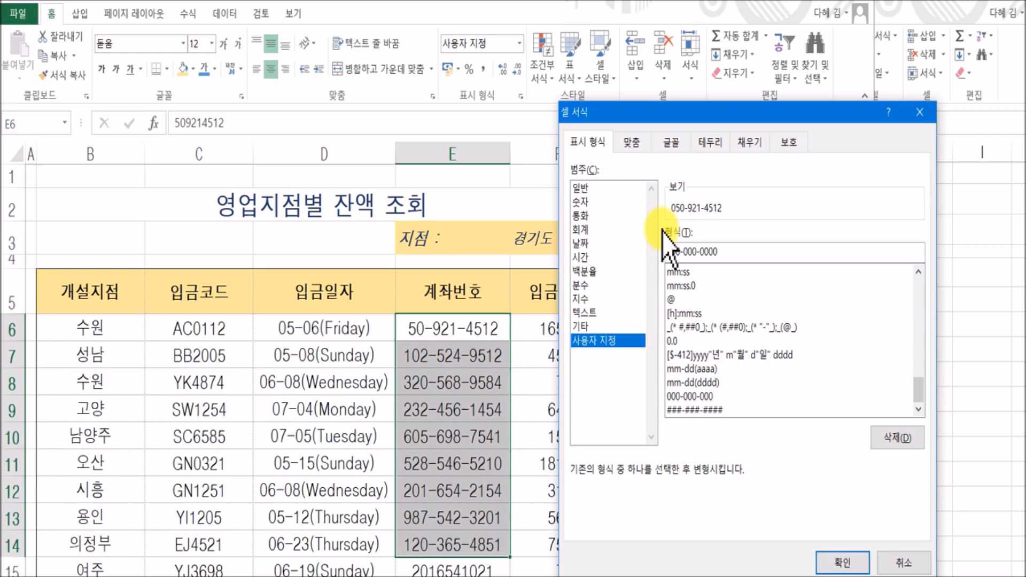
pyautogui.click(841, 558)
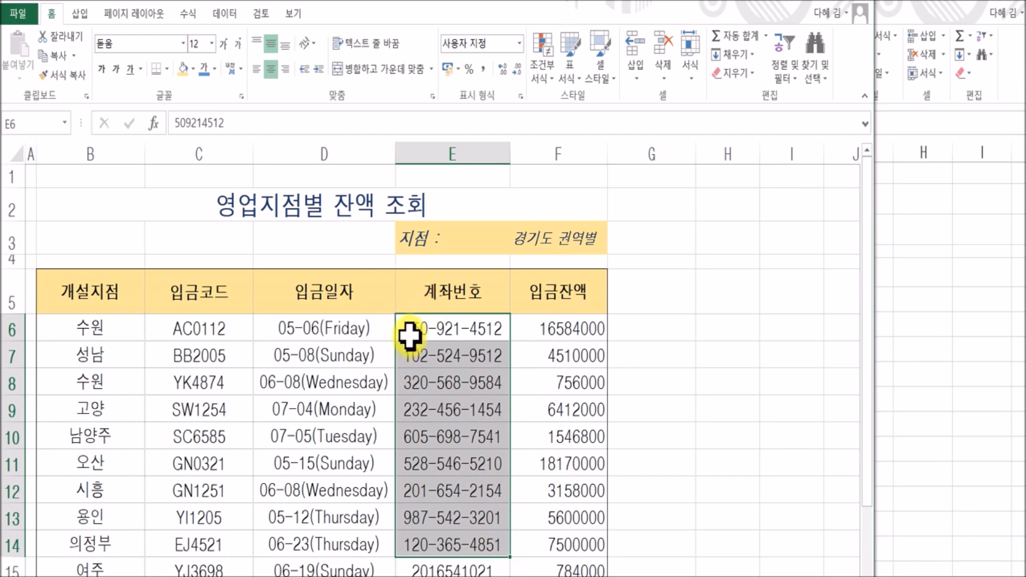
# Apply the comma style to the 입금잔액 amounts from F6 down and auto-fit the width of column F
pyautogui.moveTo(574, 335); pyautogui.dragTo(588, 568)
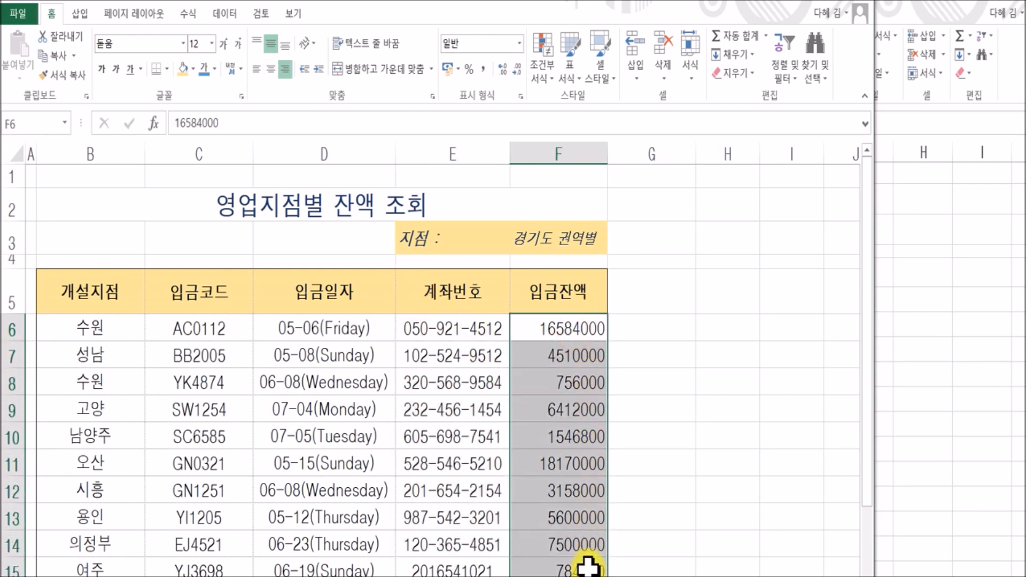
pyautogui.click(484, 69)
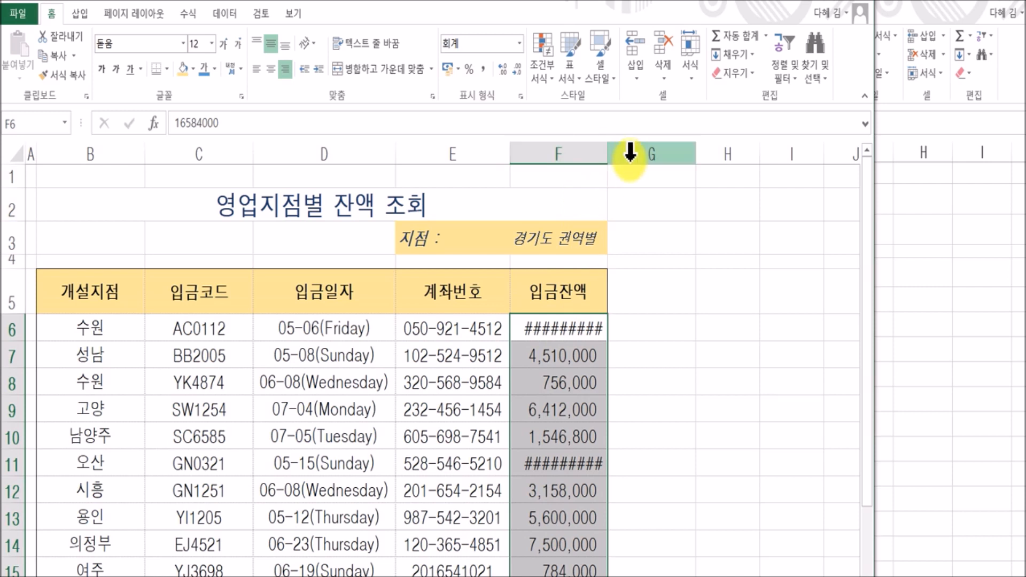
pyautogui.doubleClick(607, 148)
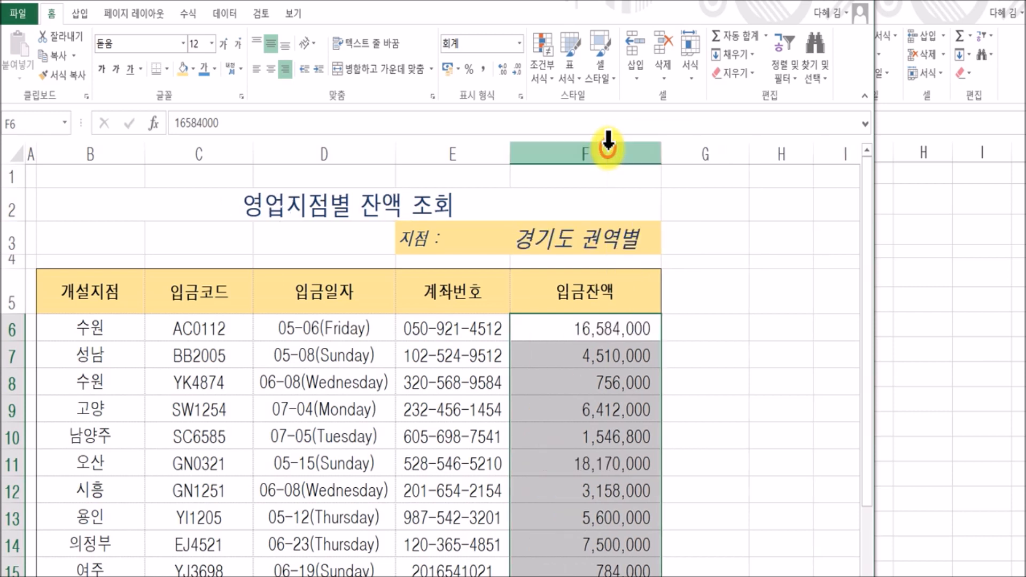
# Switch to the finished Hy 모터스 지점별 판매현황 example workbook and widen its window to show the whole table
pyautogui.click(689, 354)
pyautogui.click(688, 519)
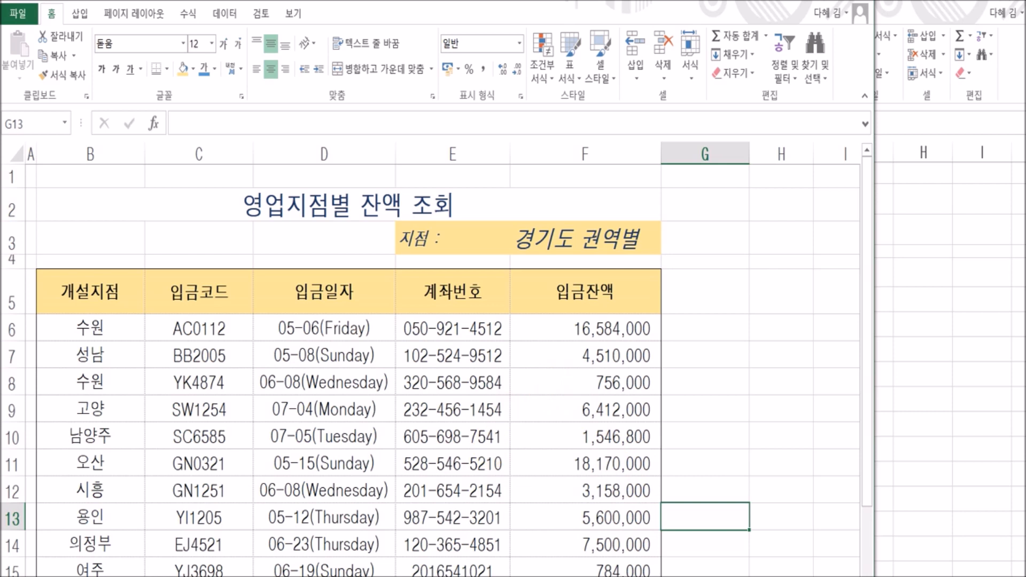
pyautogui.hotkey('alt', 'Tab')
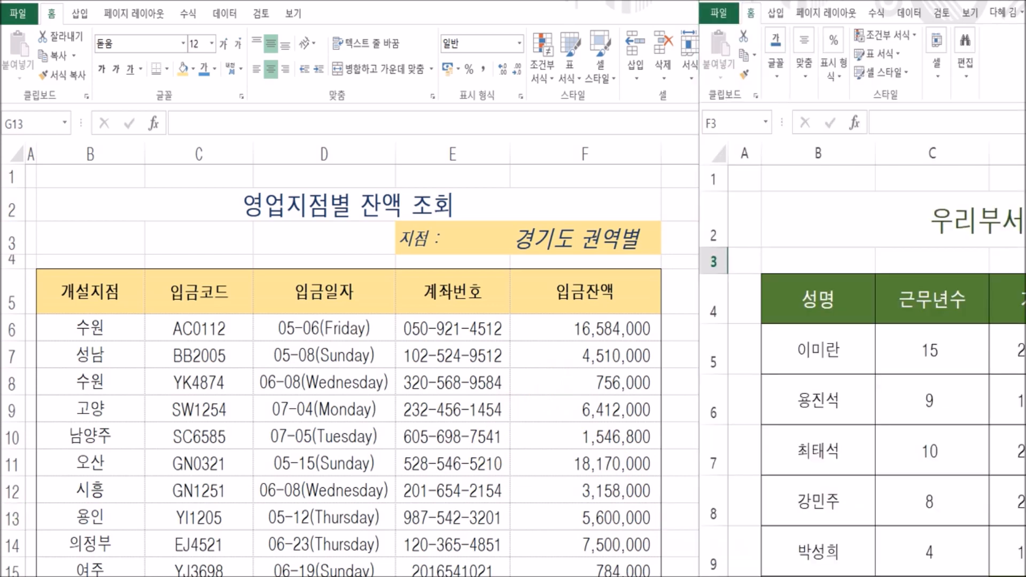
pyautogui.hotkey('alt', 'Tab')
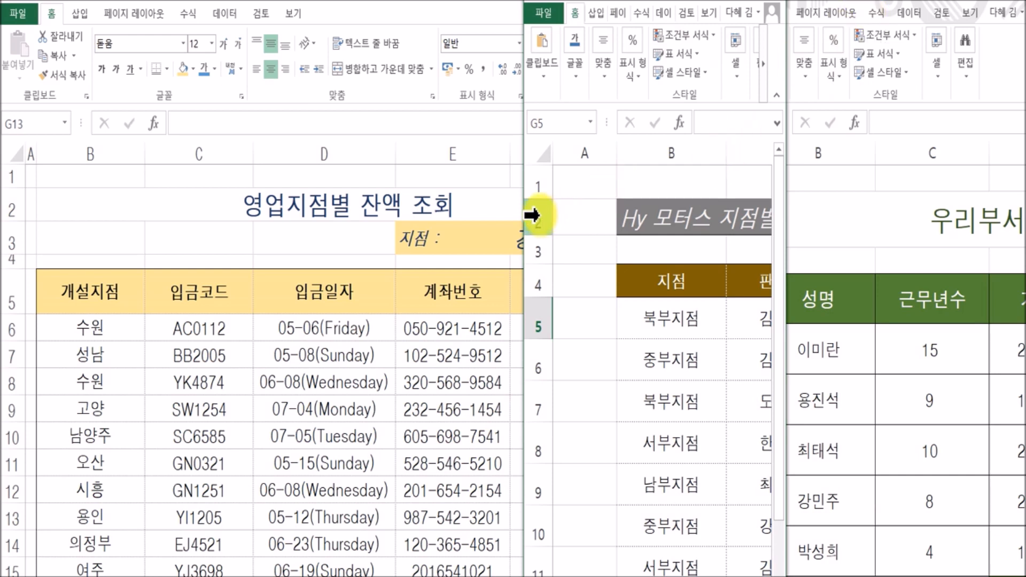
pyautogui.moveTo(524, 206); pyautogui.dragTo(420, 216)
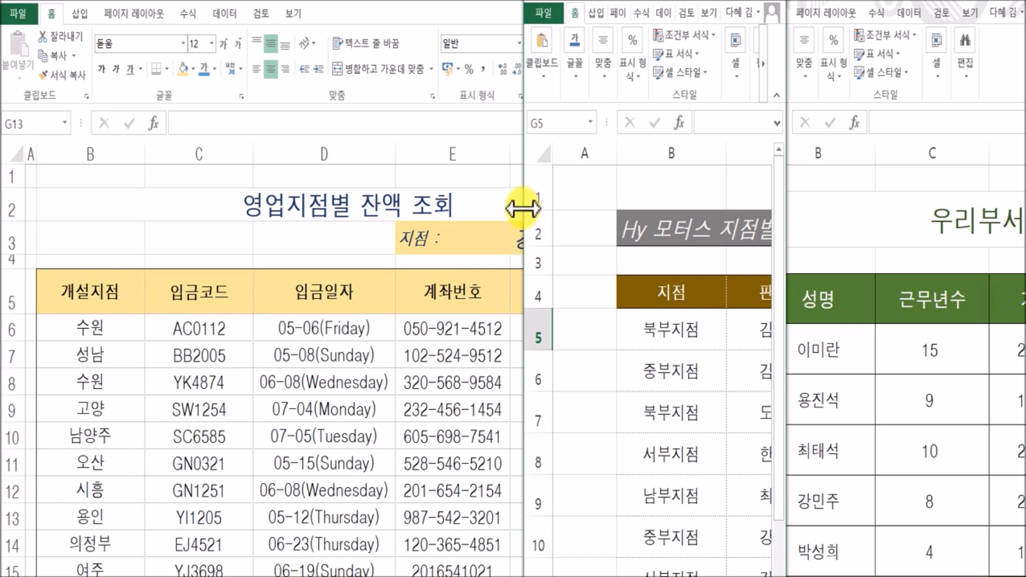
pyautogui.moveTo(522, 206); pyautogui.dragTo(10, 215)
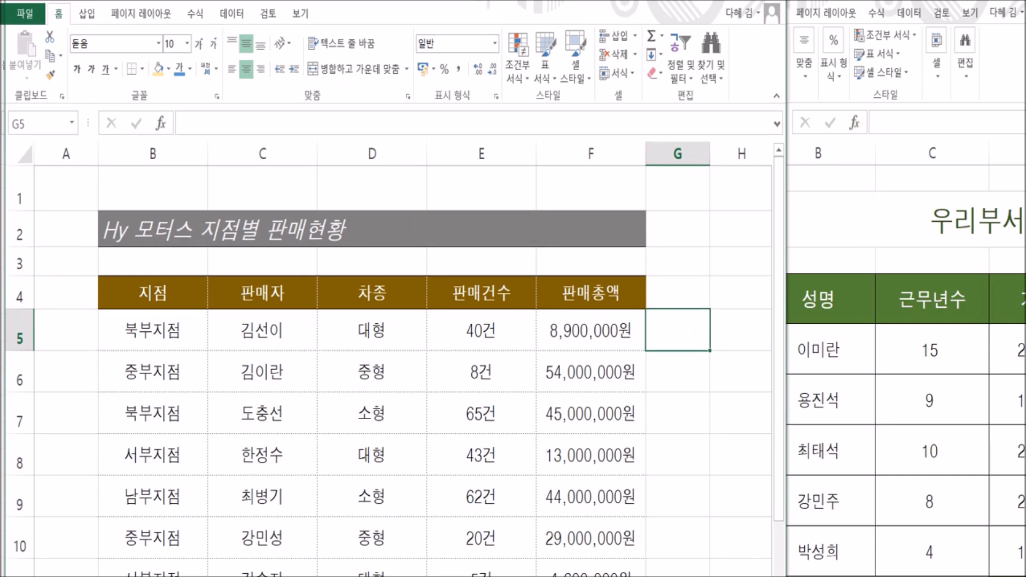
pyautogui.click(1021, 261)
pyautogui.moveTo(700, 272); pyautogui.dragTo(474, 315)
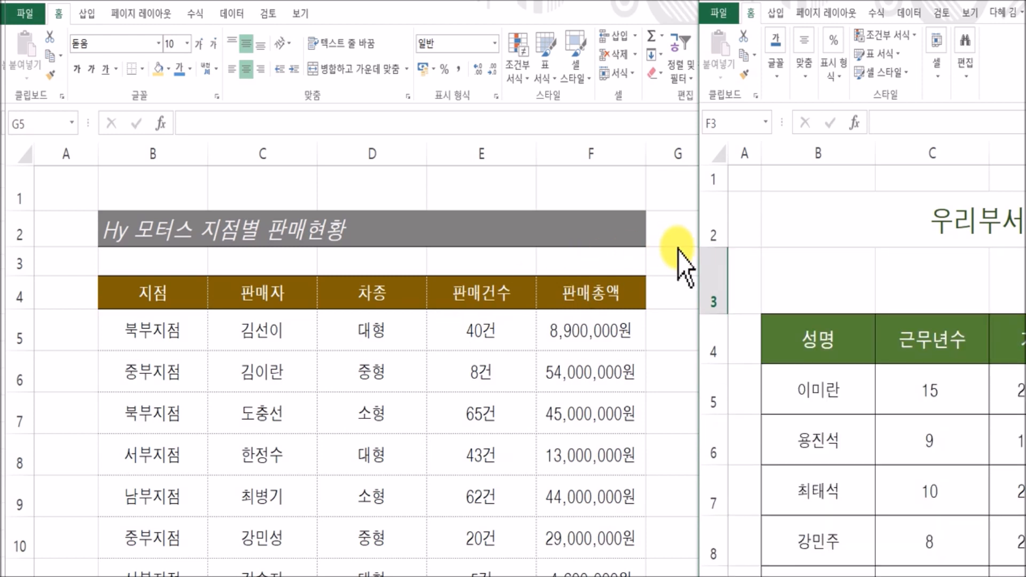
pyautogui.hotkey('ctrl', 'z')
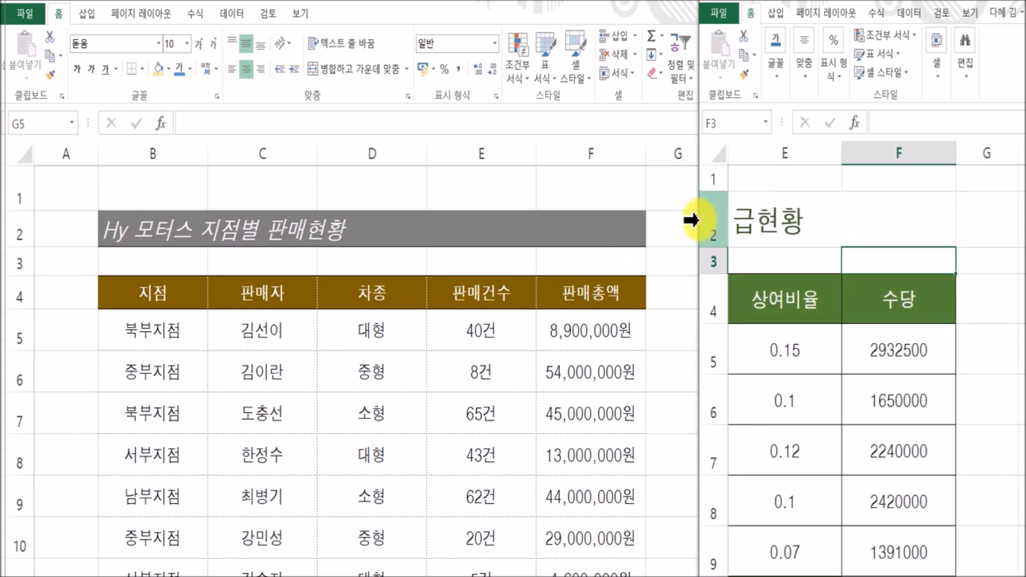
# Widen the practice workbook window beside the example and go to its Hy 모터스 지점별 판매현황 sheet
pyautogui.click(695, 220)
pyautogui.moveTo(698, 217); pyautogui.dragTo(327, 270)
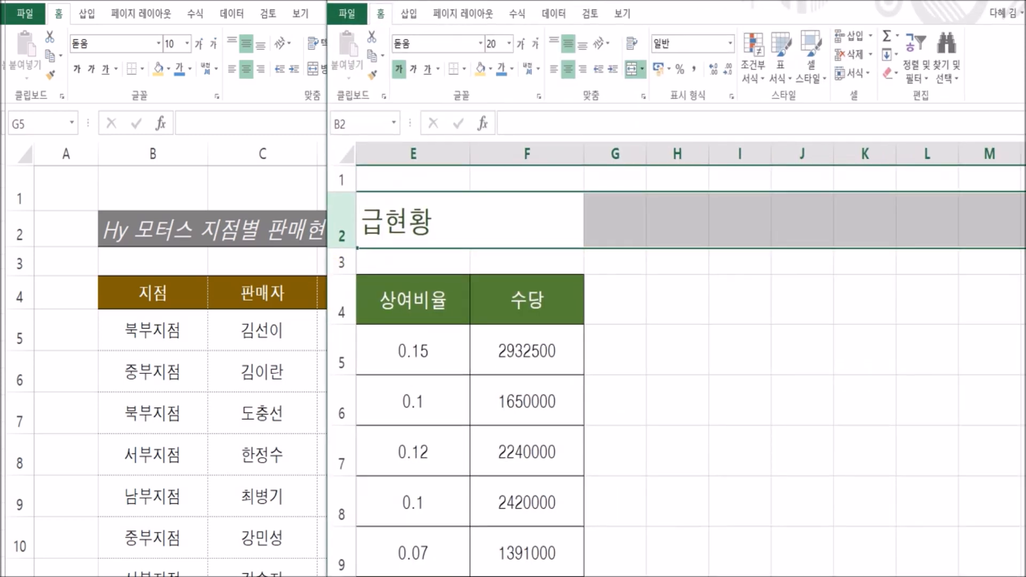
pyautogui.click(611, 511)
pyautogui.press('Home')
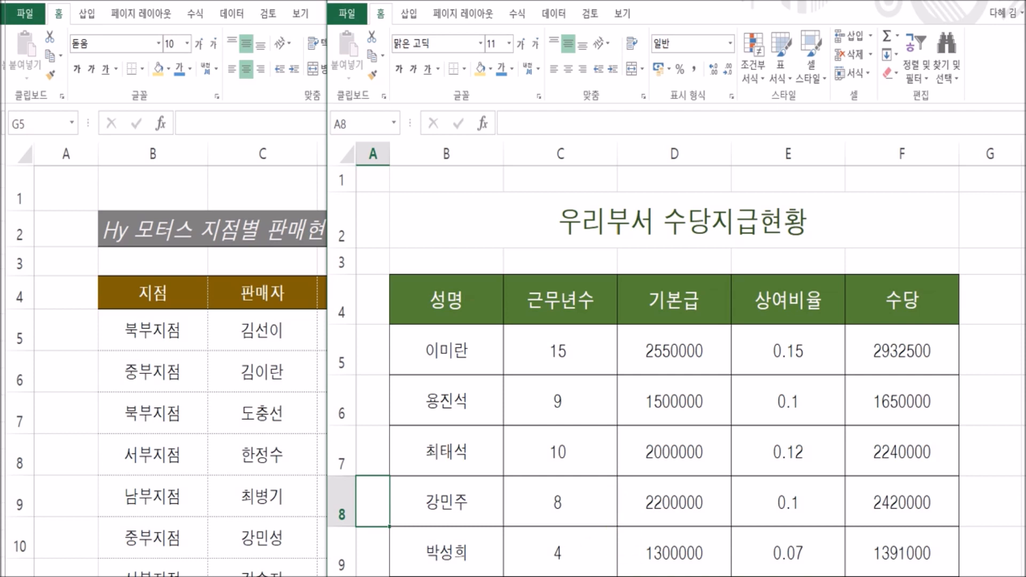
pyautogui.hotkey('ctrl', 'pagedown')
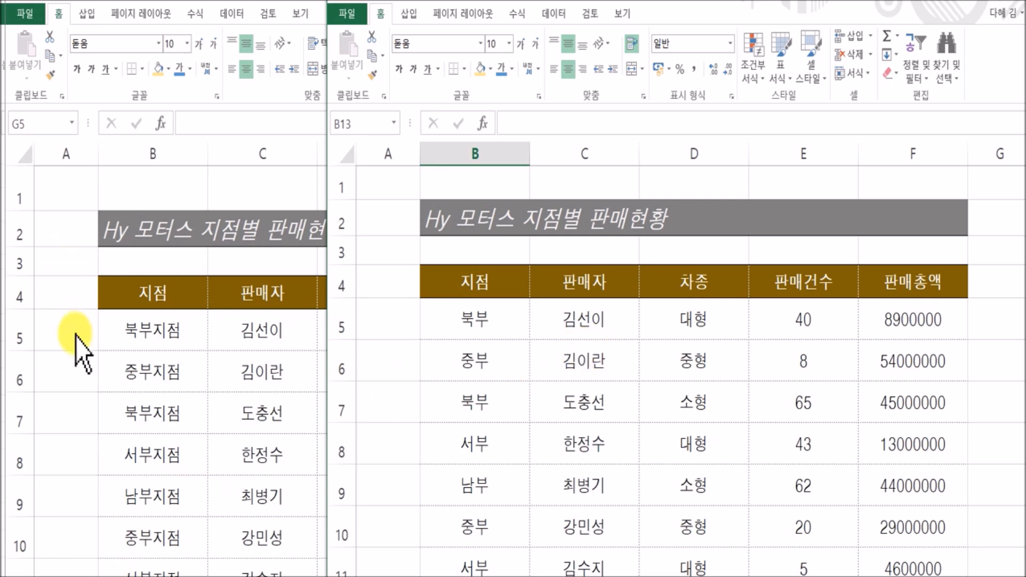
# Compare the finished 판매현황 example with the unformatted practice table
pyautogui.click(110, 361)
pyautogui.click(864, 344)
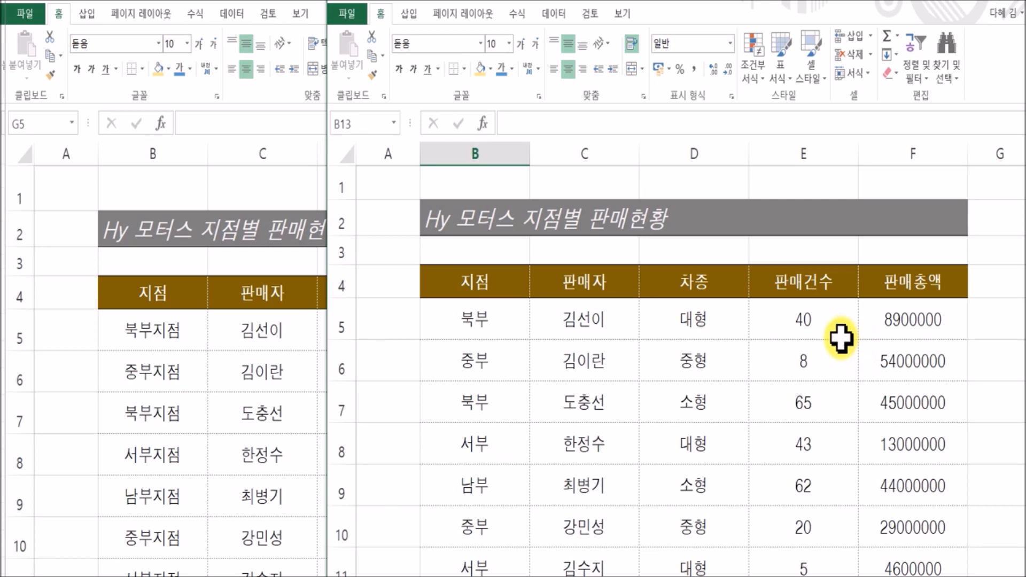
pyautogui.click(265, 427)
pyautogui.click(828, 421)
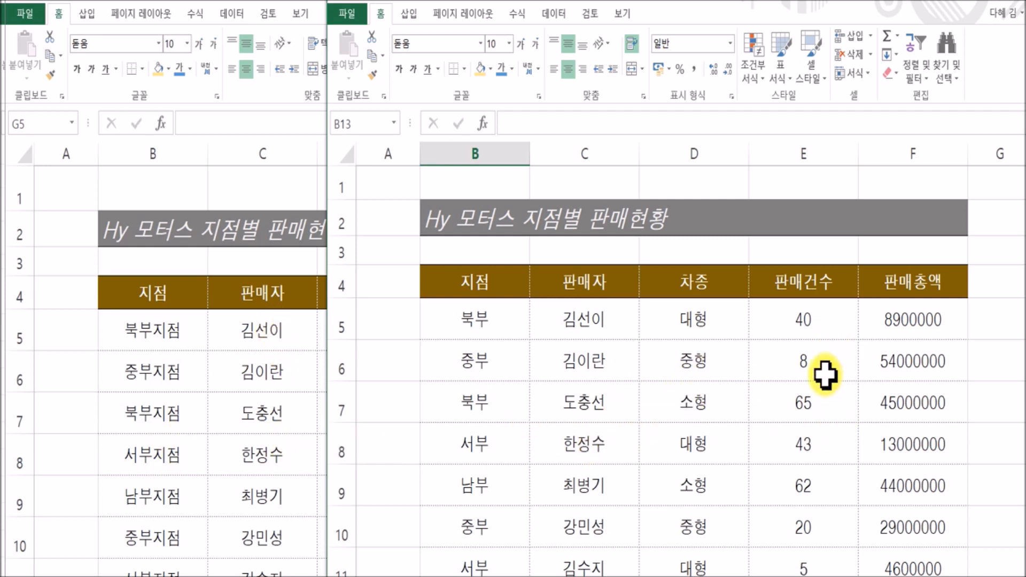
pyautogui.click(236, 435)
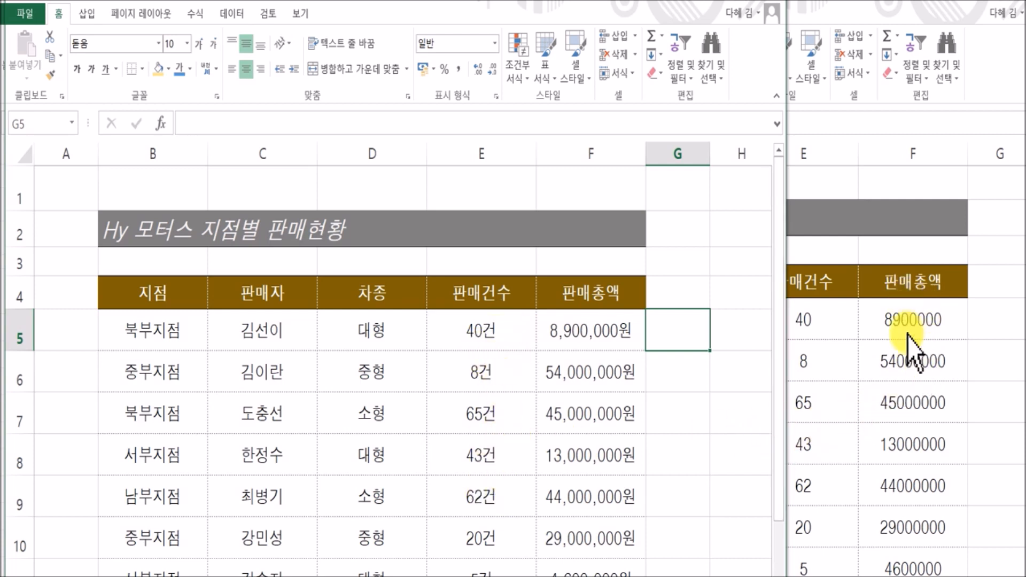
pyautogui.click(875, 432)
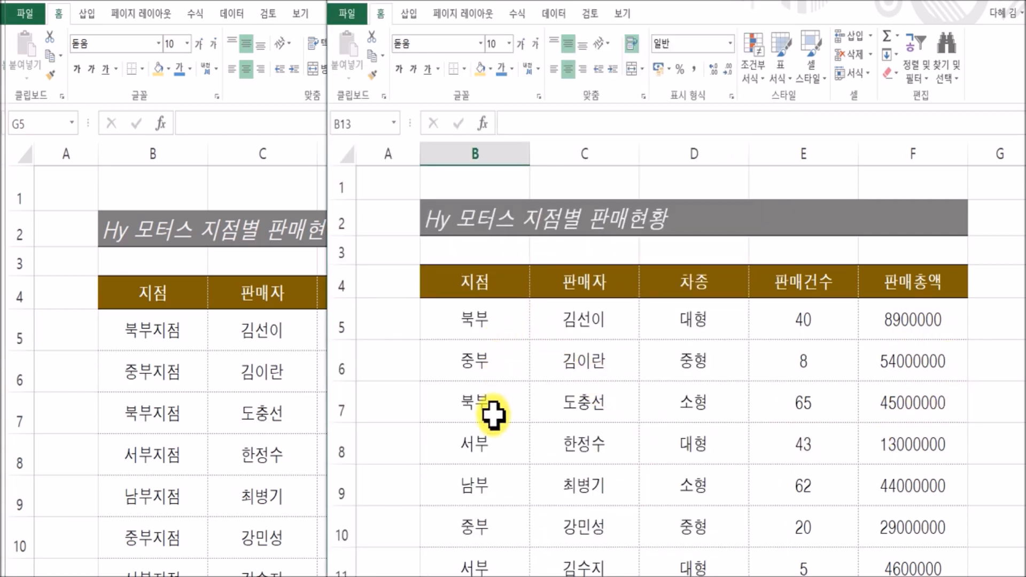
# Try to append 지점 directly to the branch name in cell B5 of the practice table
pyautogui.doubleClick(508, 318)
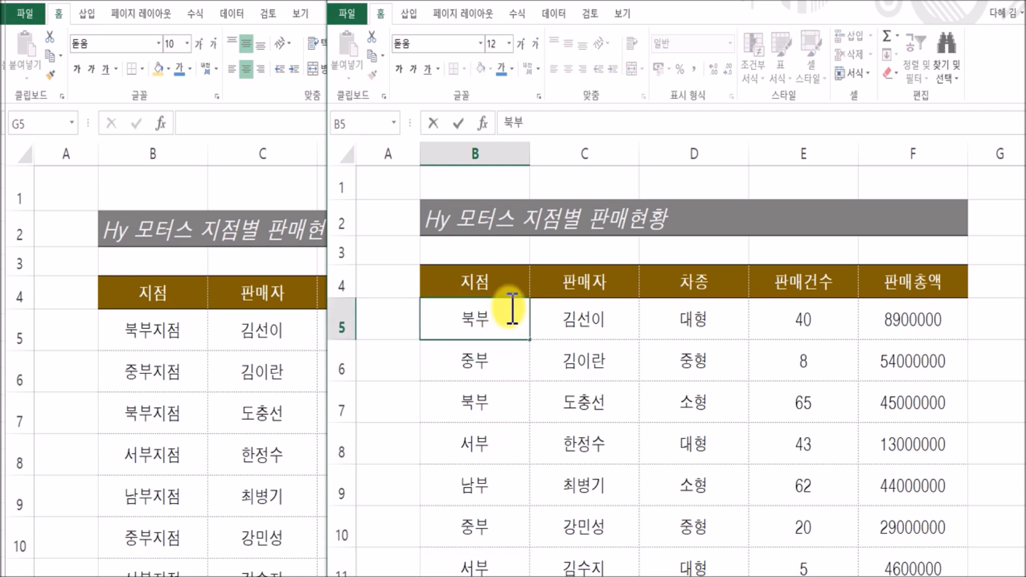
pyautogui.write('wlwj')
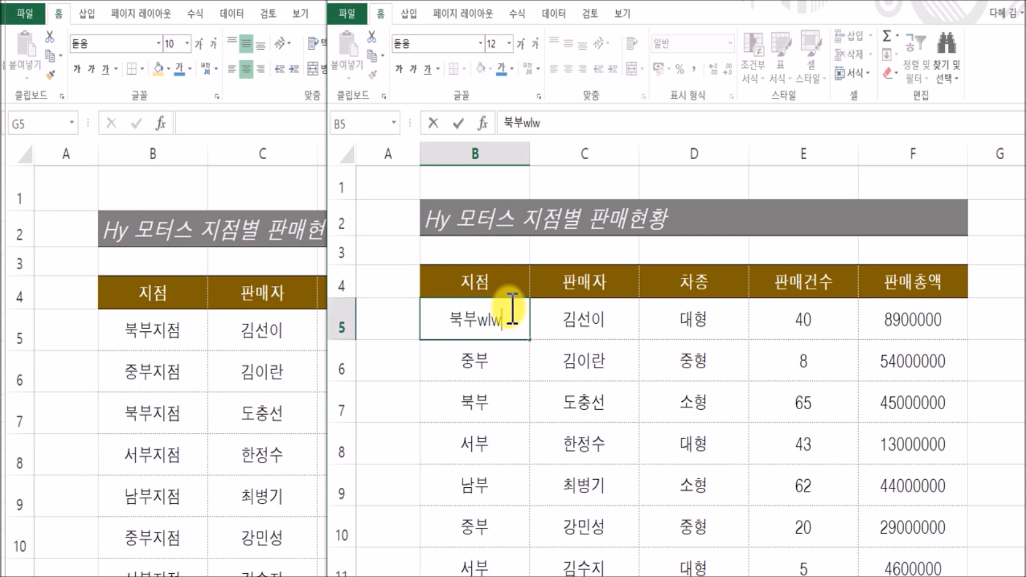
pyautogui.press('BackSpace')
pyautogui.press('BackSpace')
pyautogui.press('BackSpace')
pyautogui.press('BackSpace')
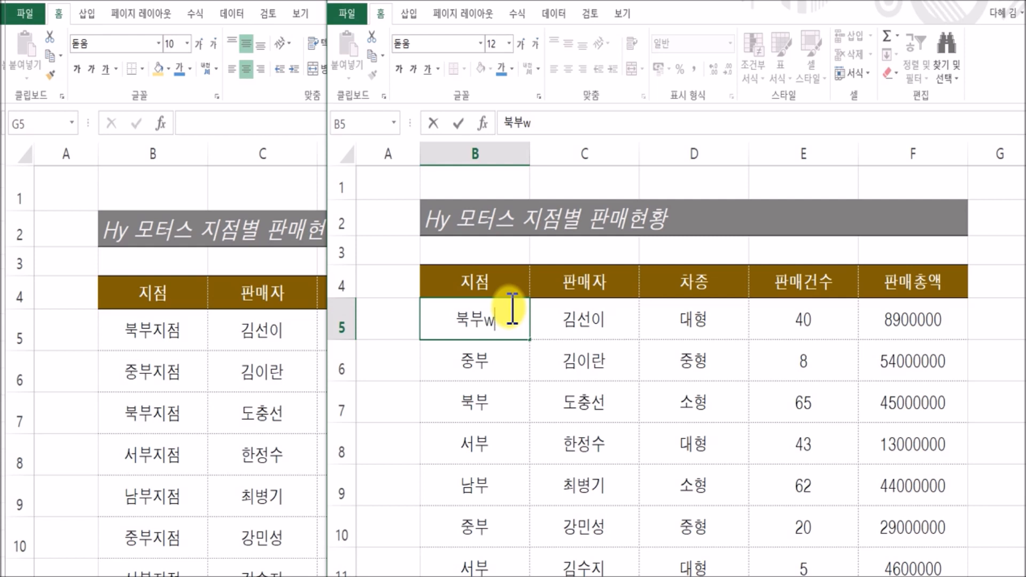
pyautogui.click(522, 367)
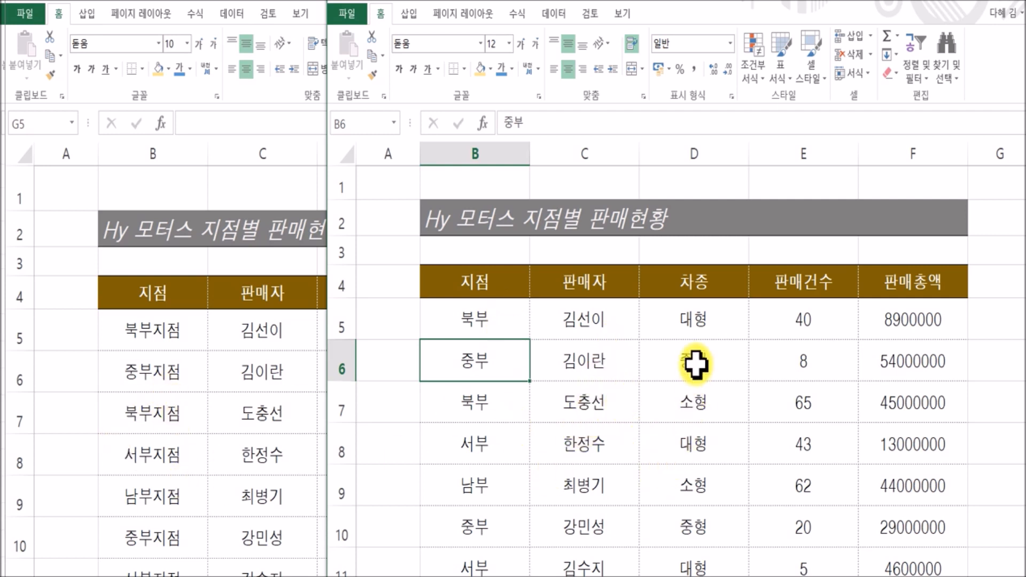
# Compare the 판매건수 and 판매총액 cells of the practice table with those in the finished example
pyautogui.click(832, 320)
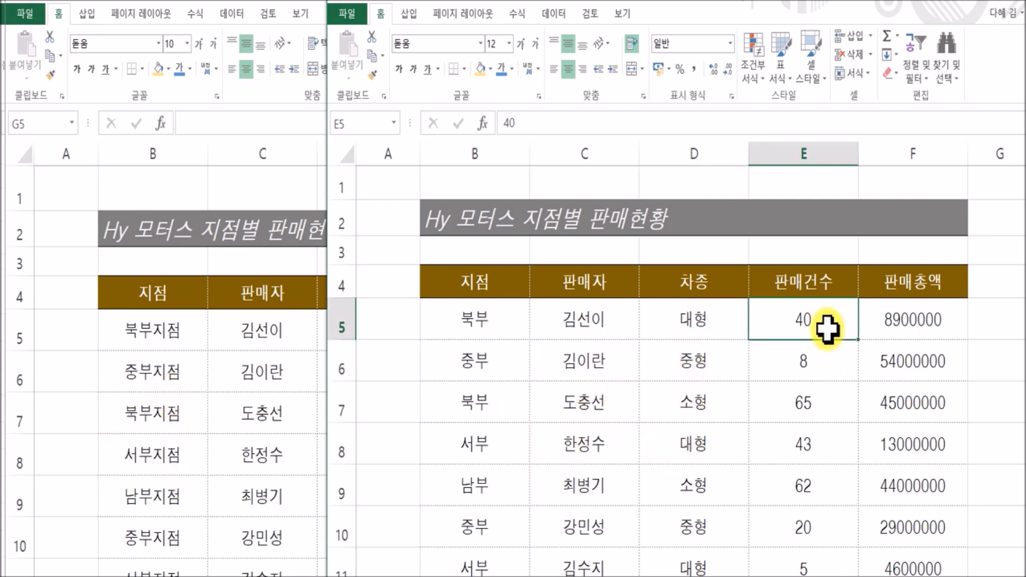
pyautogui.click(230, 393)
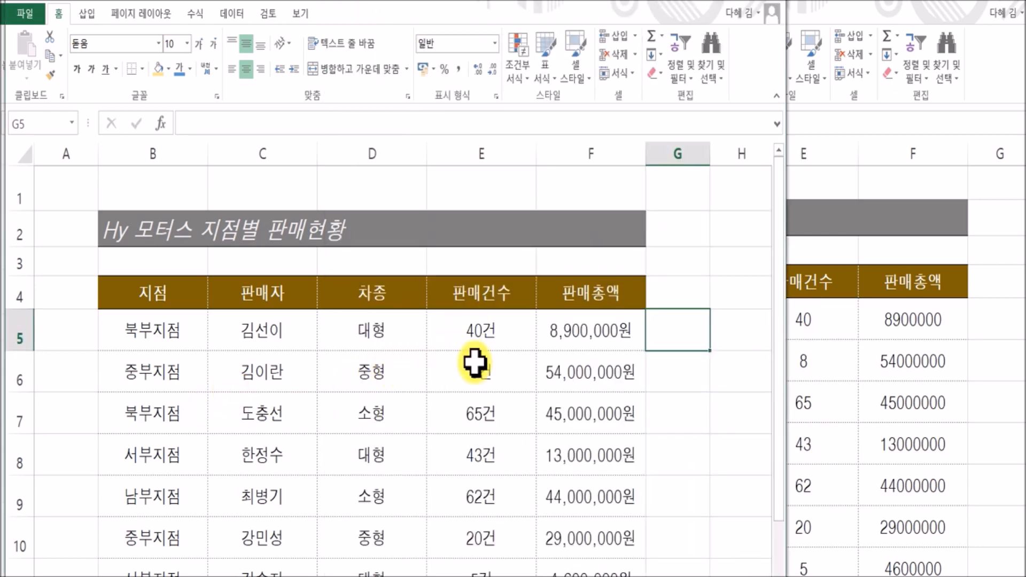
pyautogui.click(630, 335)
pyautogui.click(857, 369)
pyautogui.doubleClick(935, 319)
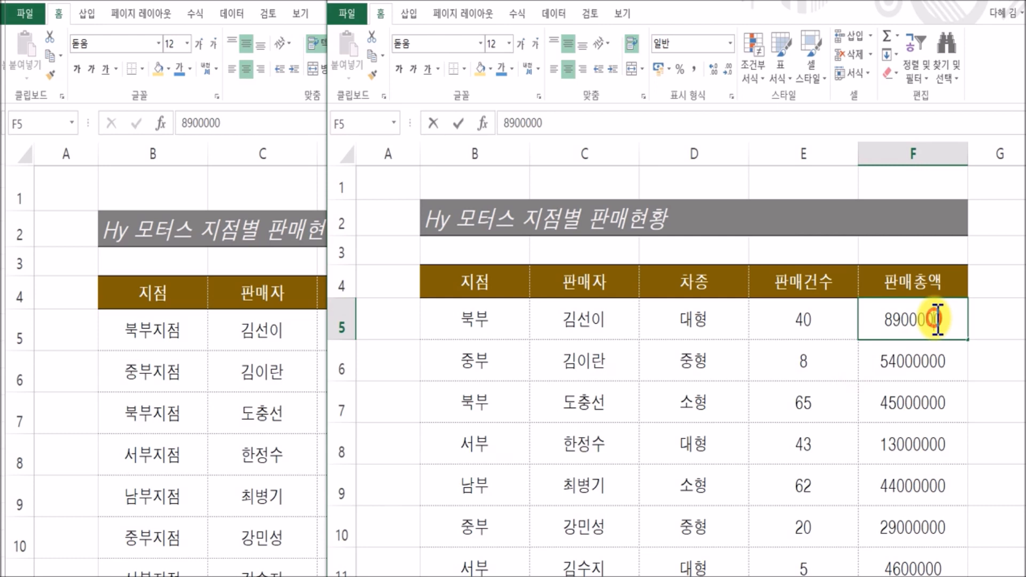
pyautogui.click(941, 400)
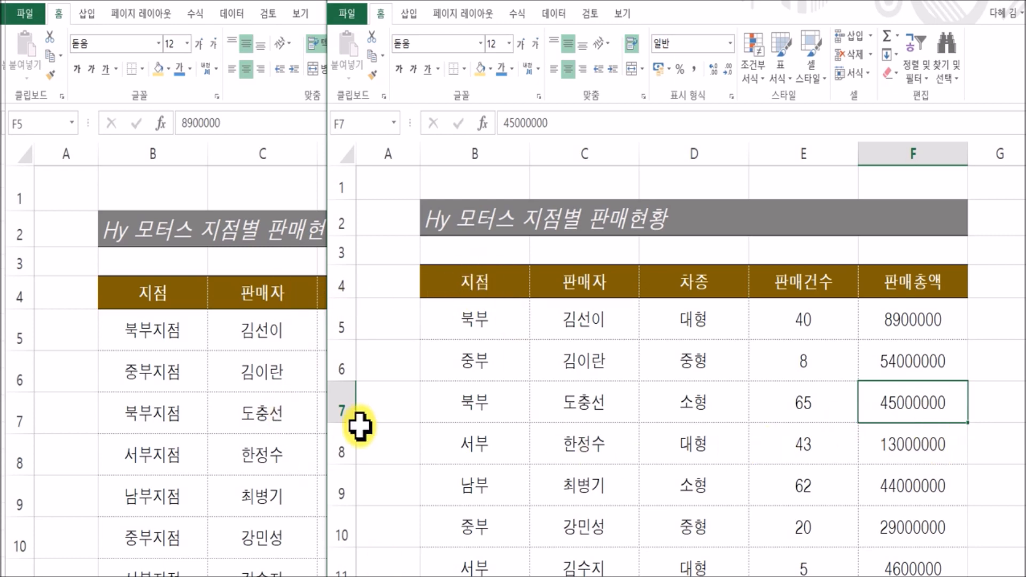
pyautogui.moveTo(325, 409); pyautogui.dragTo(13, 338)
pyautogui.click(168, 343)
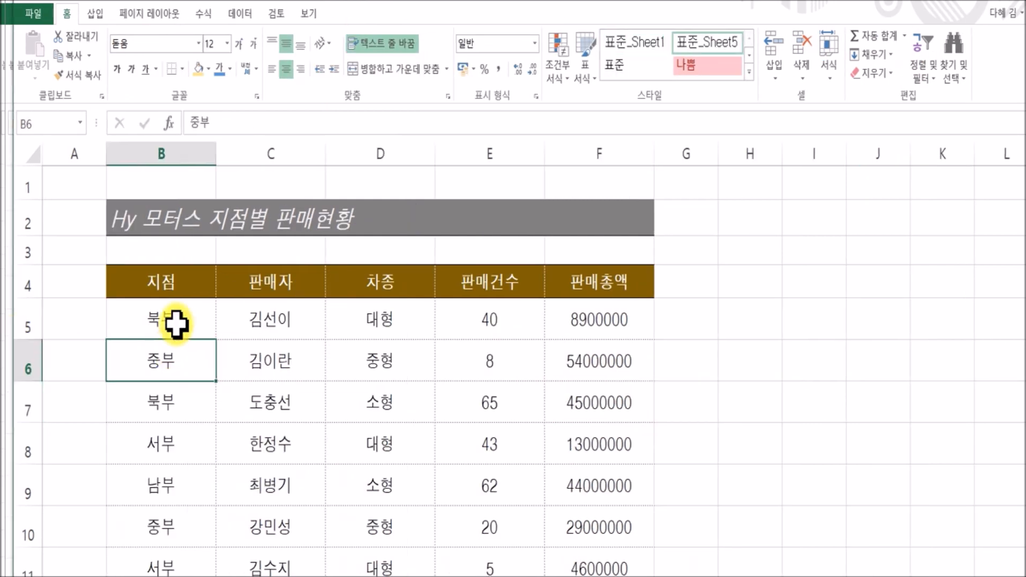
pyautogui.moveTo(183, 320); pyautogui.dragTo(203, 556)
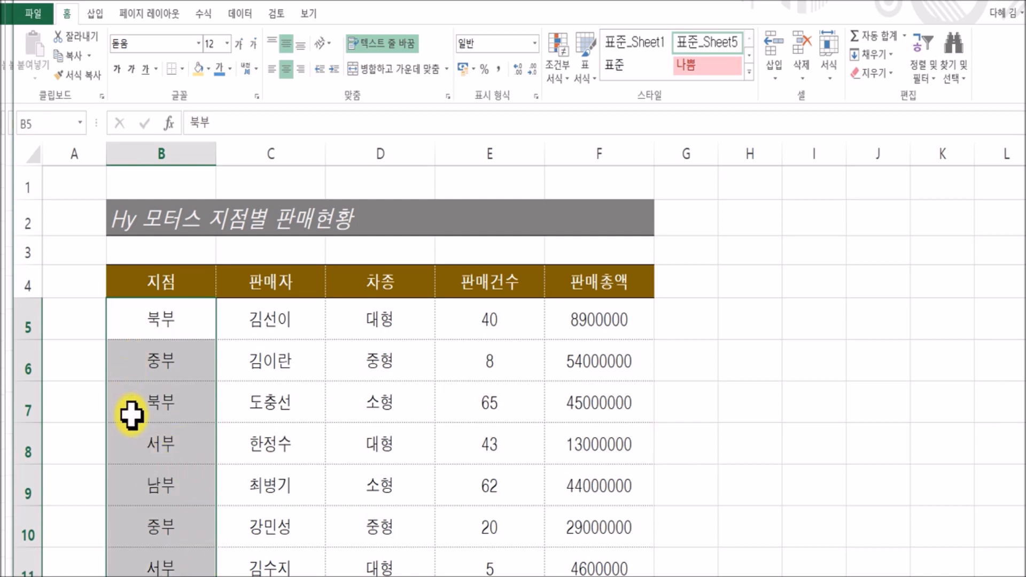
pyautogui.hotkey('ctrl', '1')
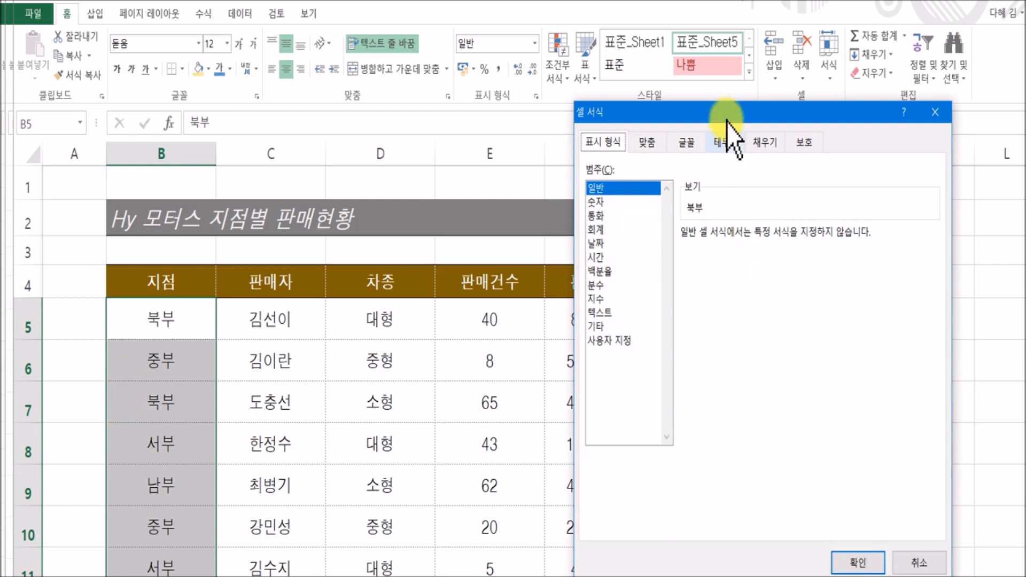
pyautogui.moveTo(724, 111); pyautogui.dragTo(530, 112)
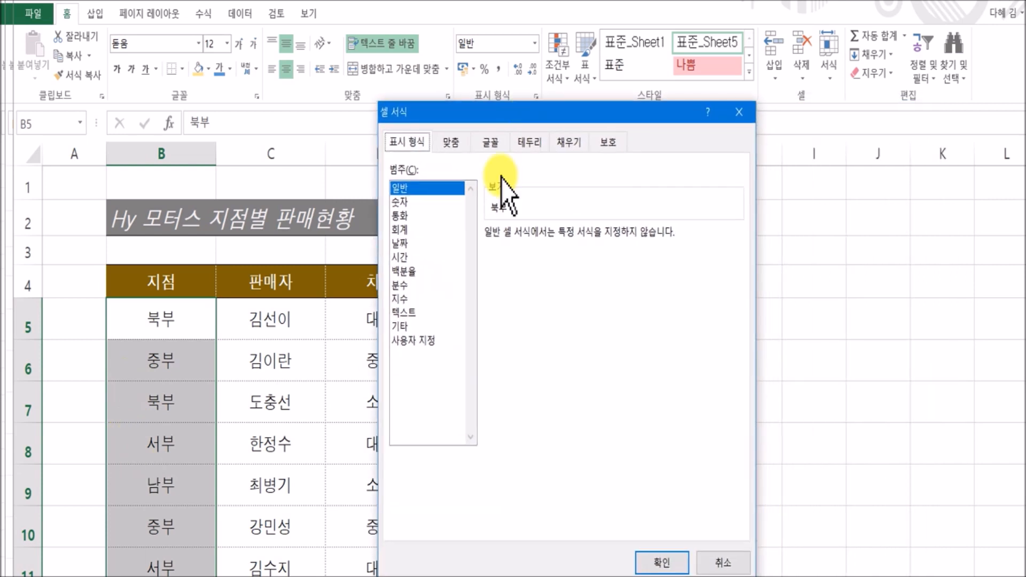
pyautogui.click(425, 340)
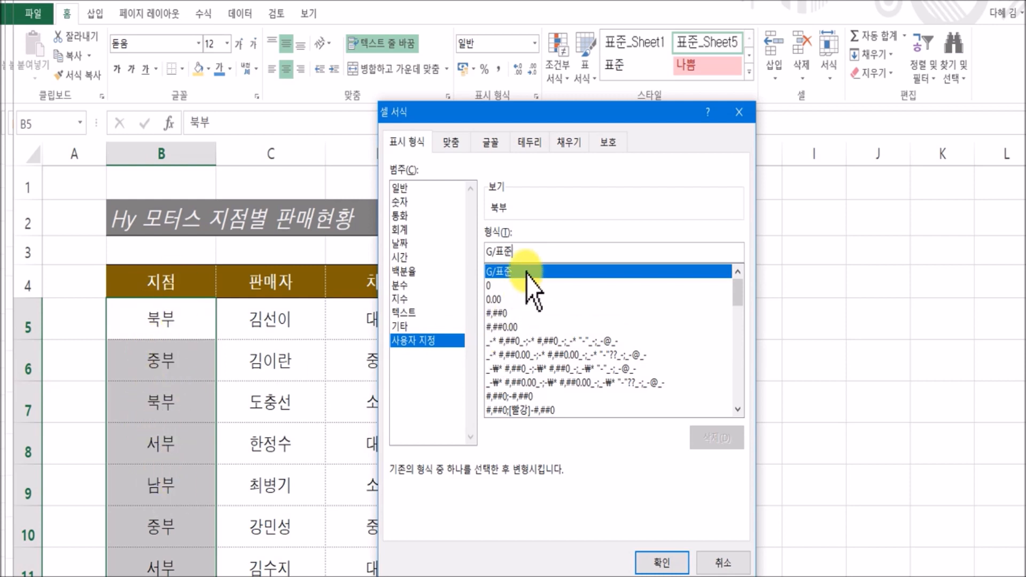
pyautogui.press('BackSpace')
pyautogui.press('BackSpace')
pyautogui.press('BackSpace')
pyautogui.press('BackSpace')
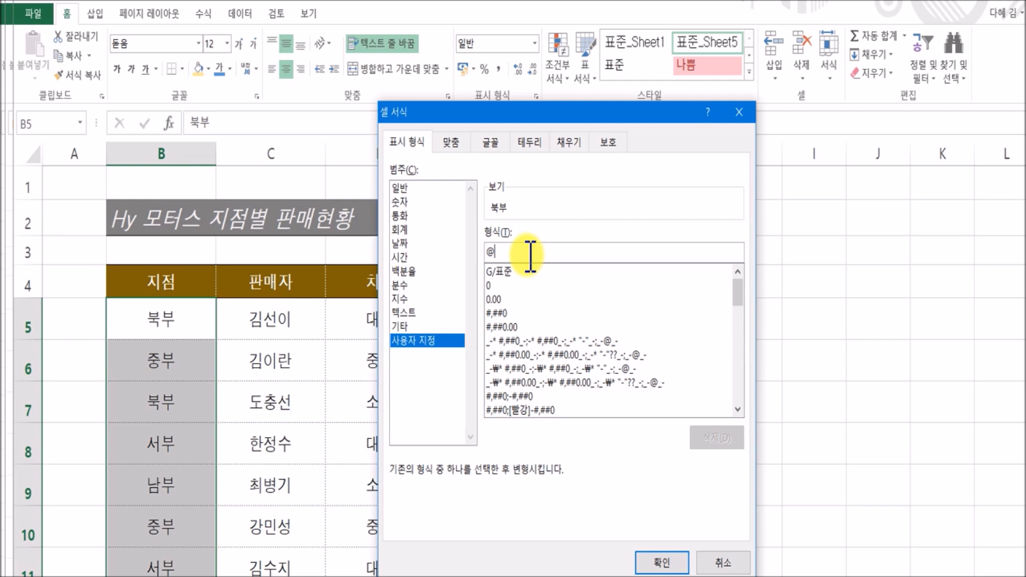
pyautogui.write('w')
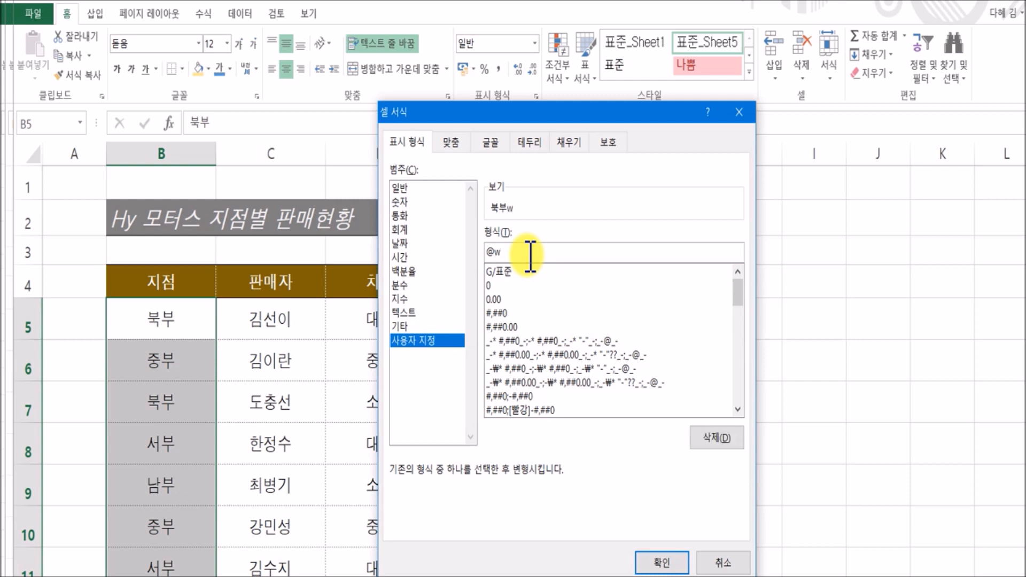
pyautogui.press('BackSpace')
pyautogui.write('지저')
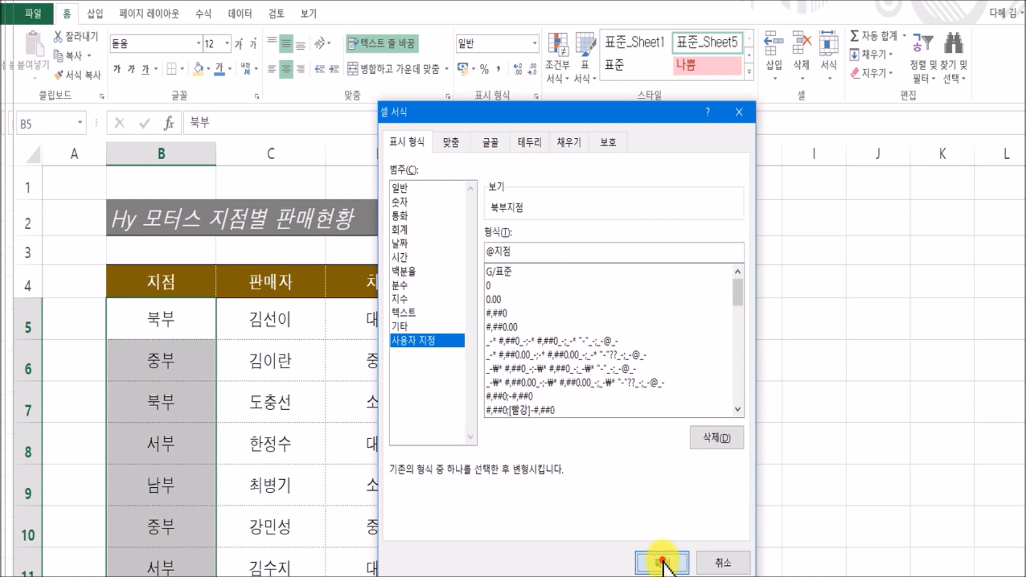
pyautogui.click(661, 560)
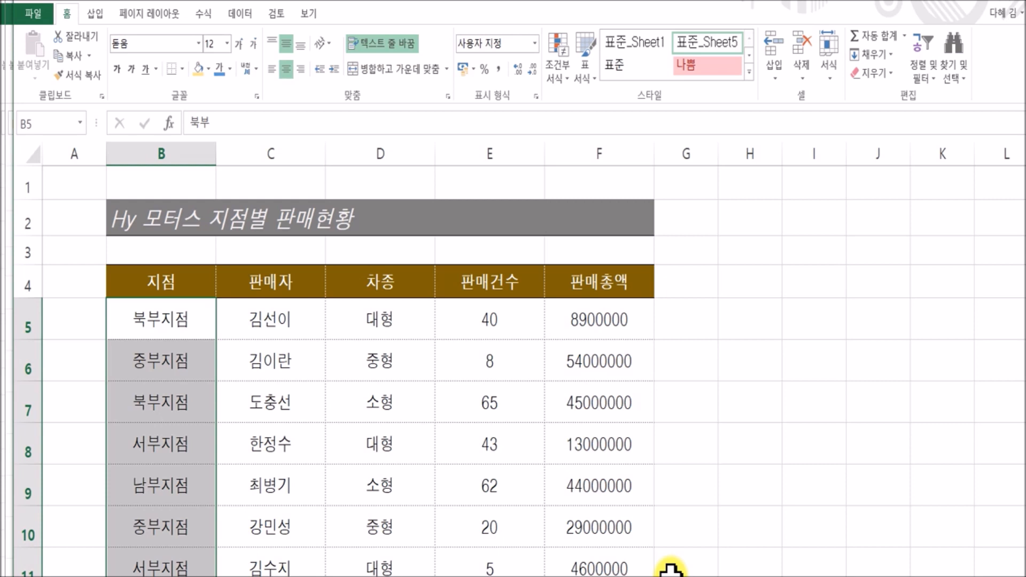
pyautogui.moveTo(279, 326); pyautogui.dragTo(283, 547)
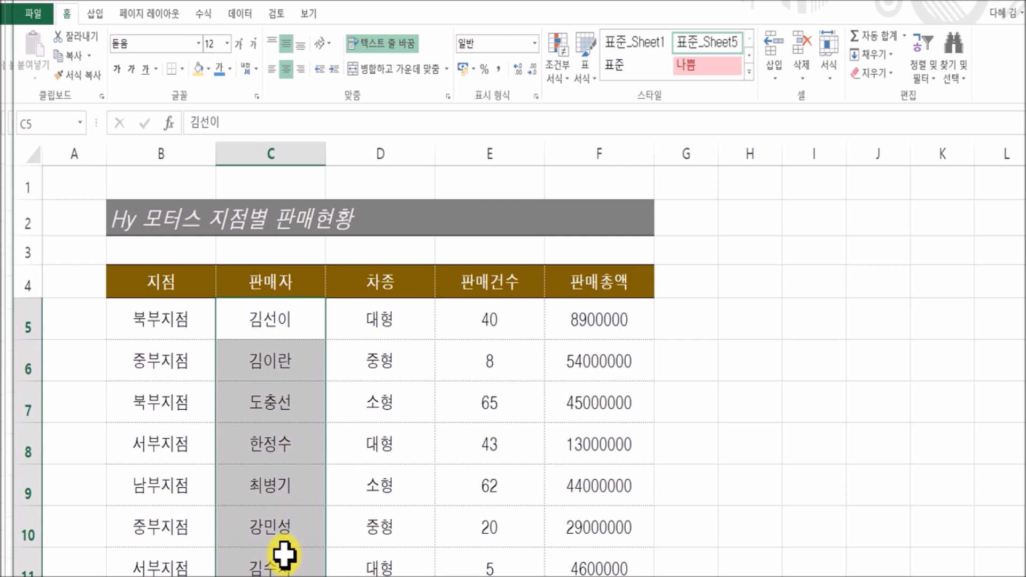
pyautogui.click(390, 360)
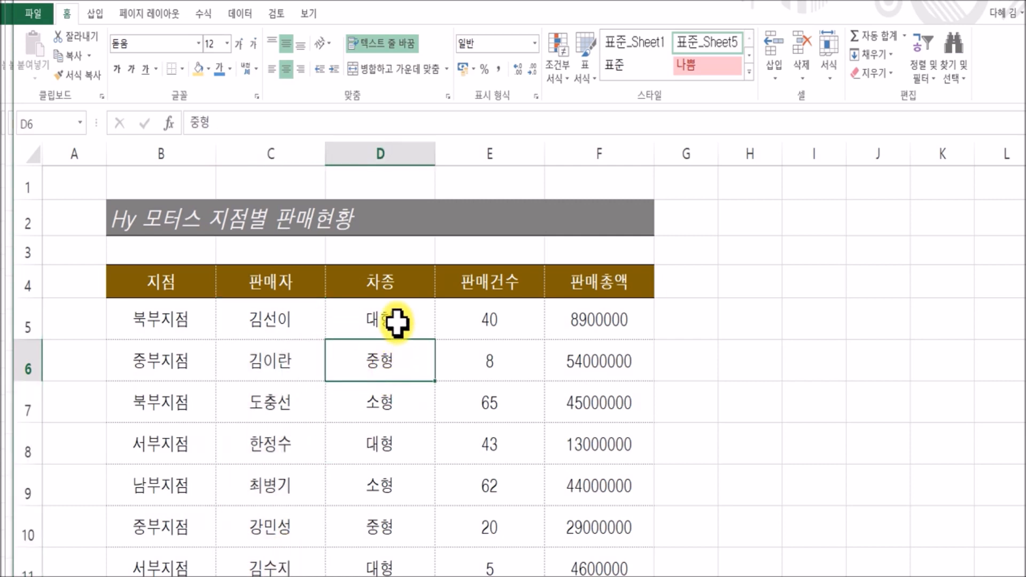
pyautogui.moveTo(400, 318); pyautogui.dragTo(393, 551)
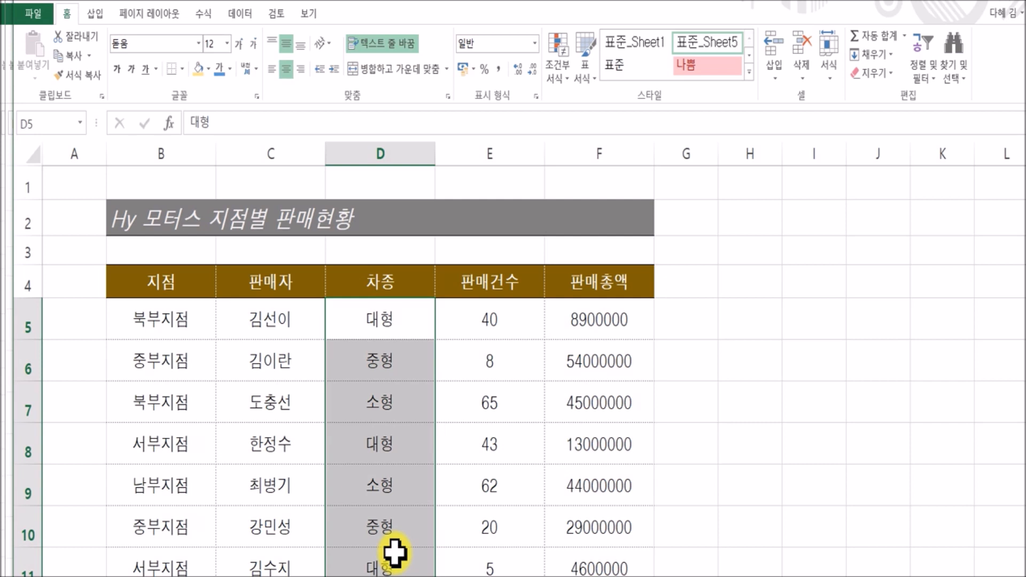
pyautogui.click(472, 399)
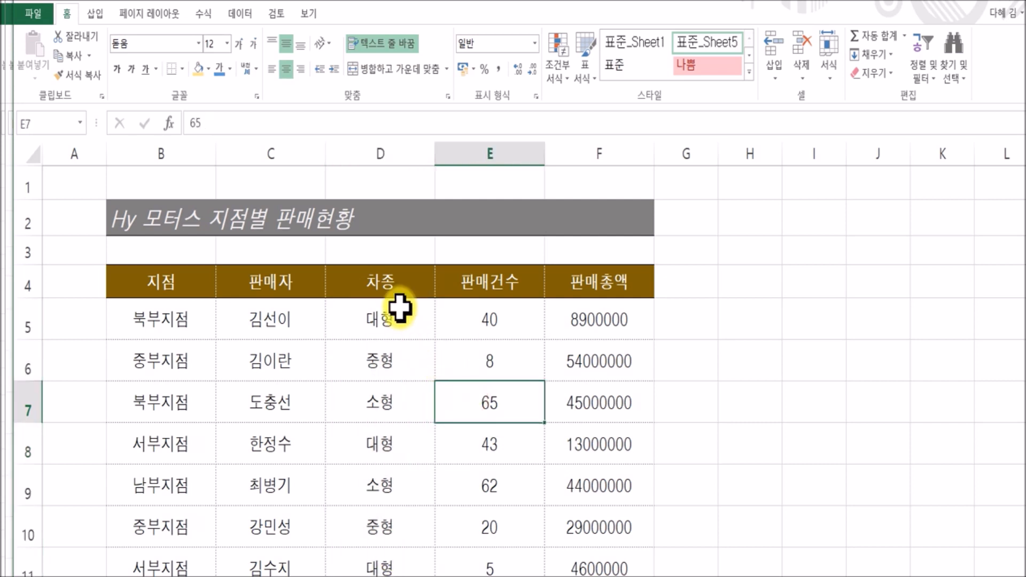
pyautogui.click(406, 347)
pyautogui.click(400, 405)
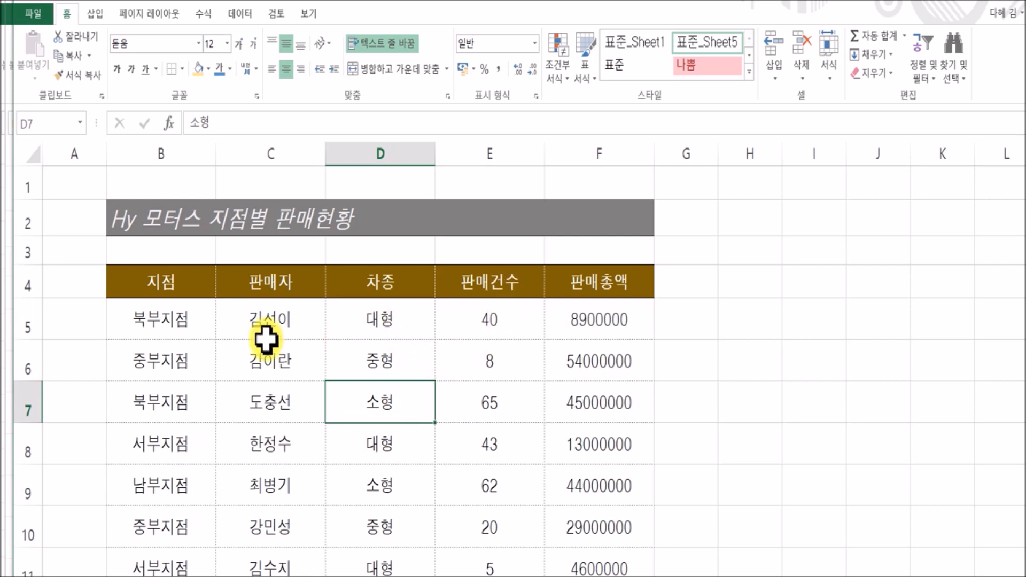
pyautogui.moveTo(177, 316); pyautogui.dragTo(366, 551)
pyautogui.moveTo(480, 319); pyautogui.dragTo(490, 561)
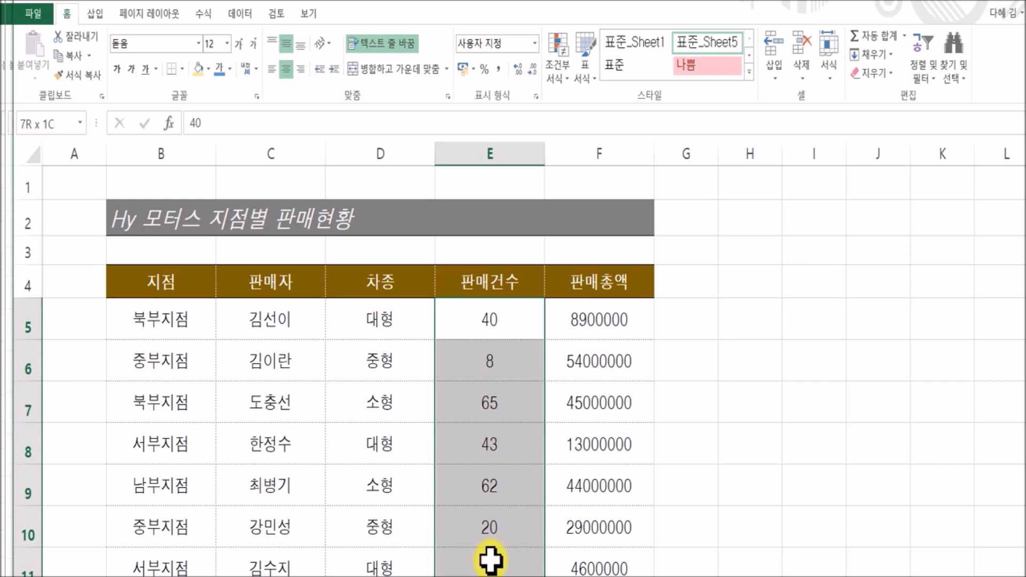
pyautogui.click(490, 484)
# Apply the custom number format G/표준"건" to the 판매건수 cells from E5 down
pyautogui.moveTo(488, 312); pyautogui.dragTo(492, 554)
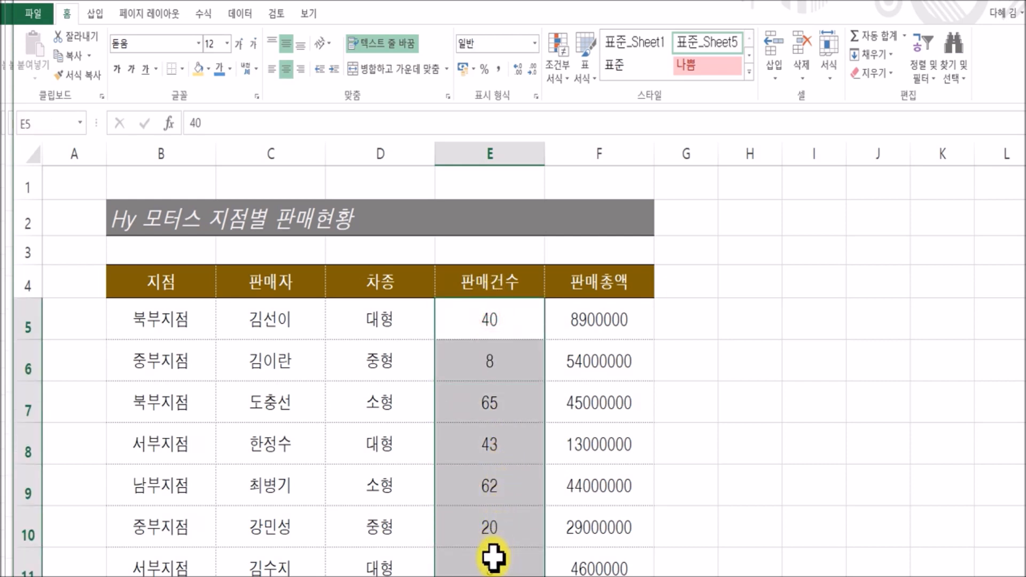
pyautogui.hotkey('ctrl', '1')
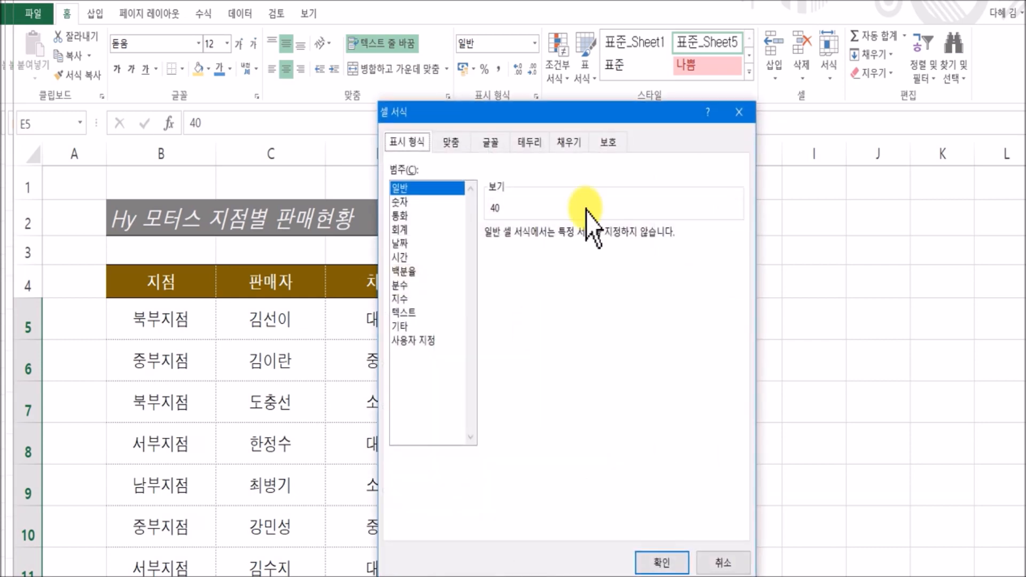
pyautogui.moveTo(586, 112); pyautogui.dragTo(778, 136)
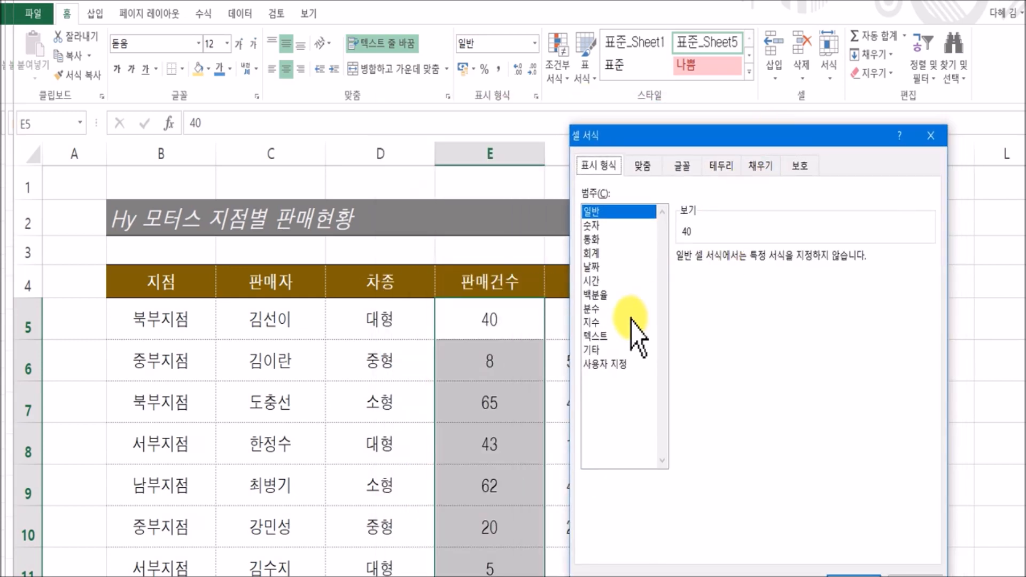
pyautogui.click(616, 363)
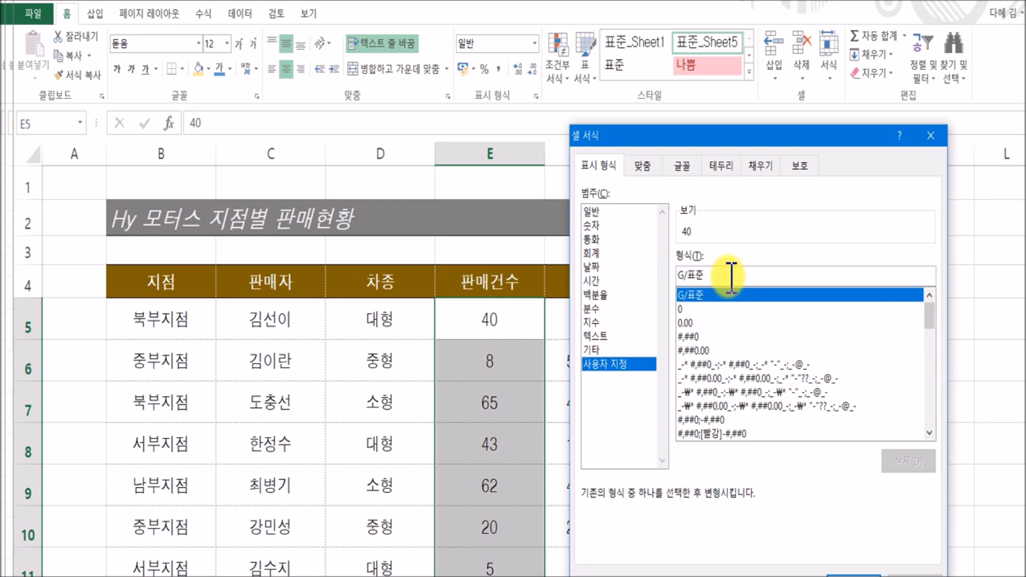
pyautogui.write('ㄱ')
pyautogui.press('BackSpace')
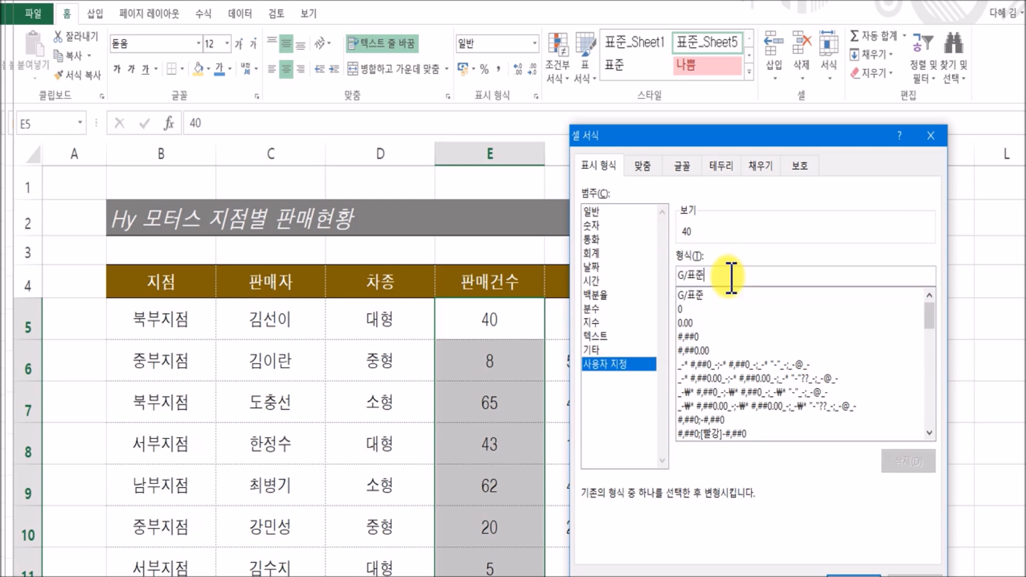
pyautogui.write('거')
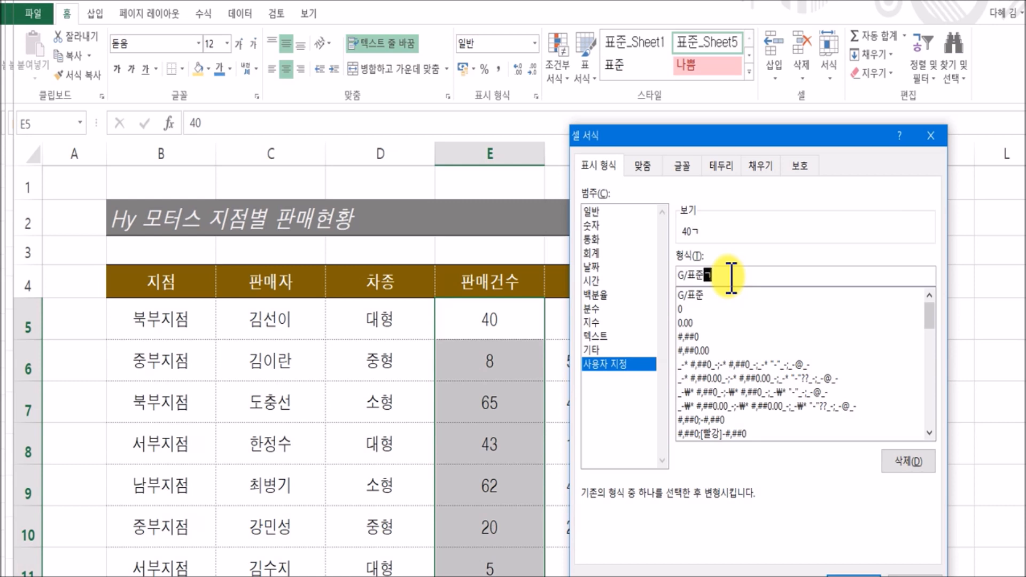
pyautogui.press('BackSpace')
pyautogui.write('ㄱ')
pyautogui.write('"건')
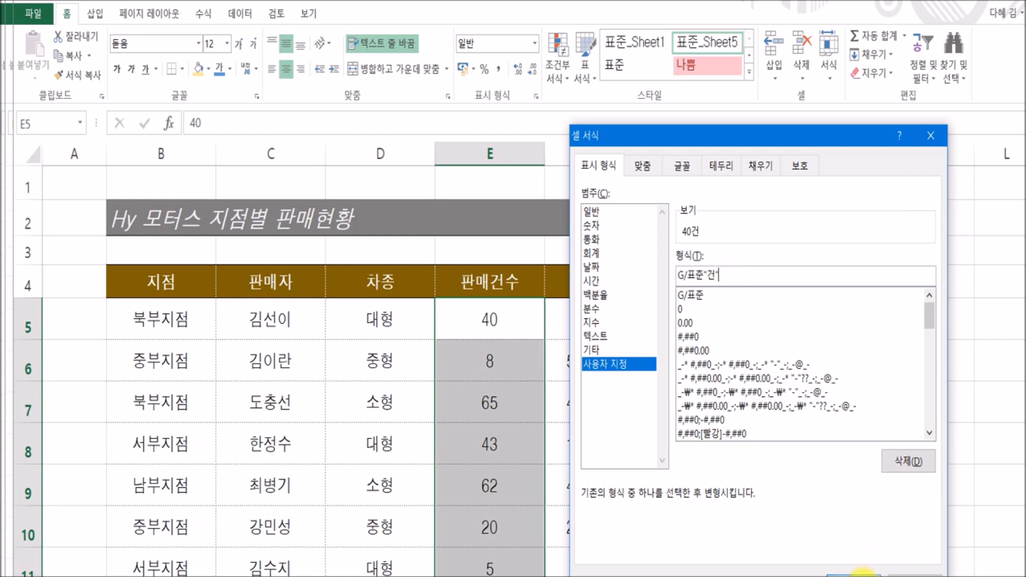
pyautogui.click(862, 572)
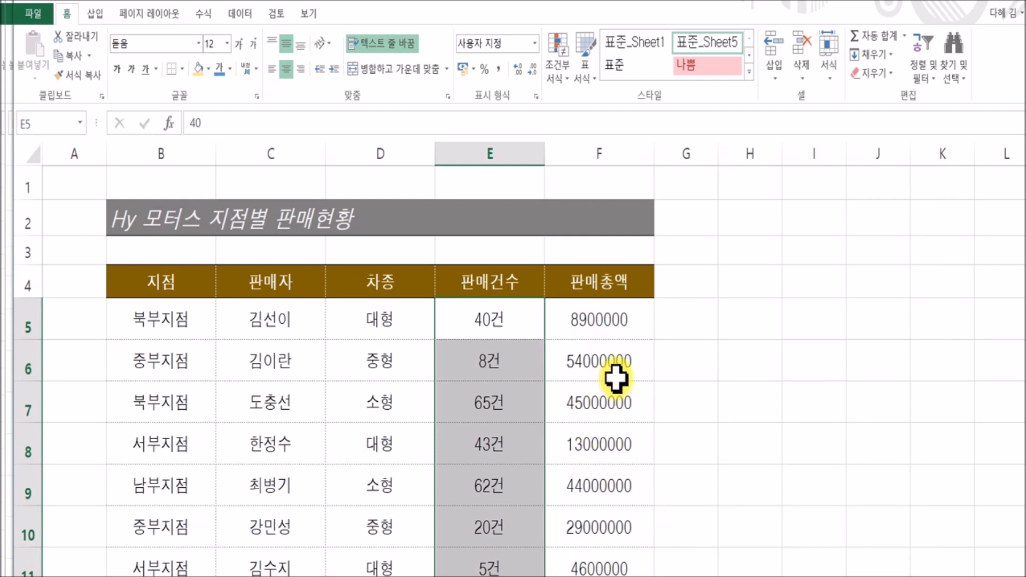
# Try the custom number format G/표준"원" on the 판매총액 cells from F5 down
pyautogui.moveTo(635, 312); pyautogui.dragTo(624, 561)
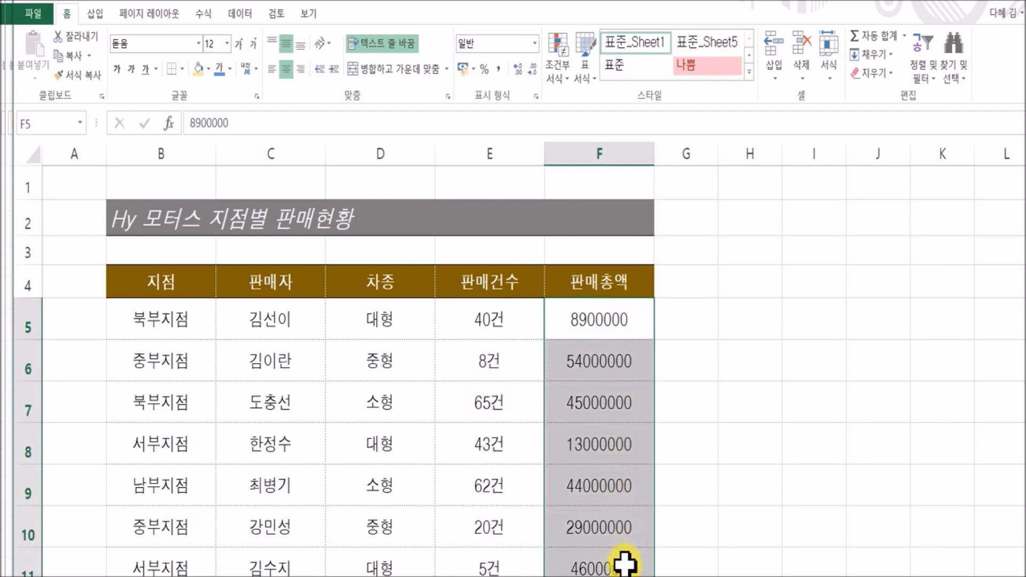
pyautogui.hotkey('ctrl', '1')
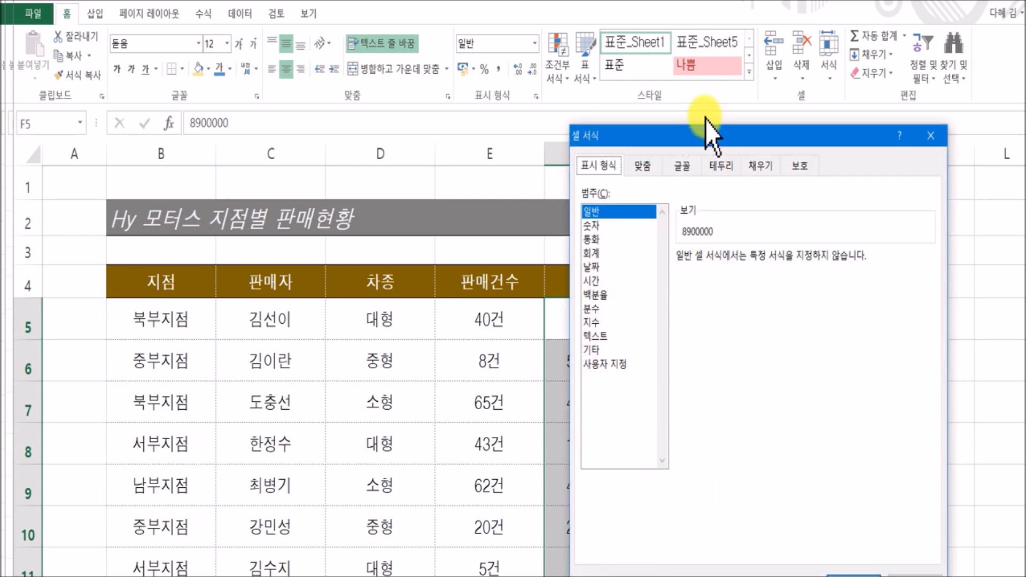
pyautogui.moveTo(701, 142); pyautogui.dragTo(761, 130)
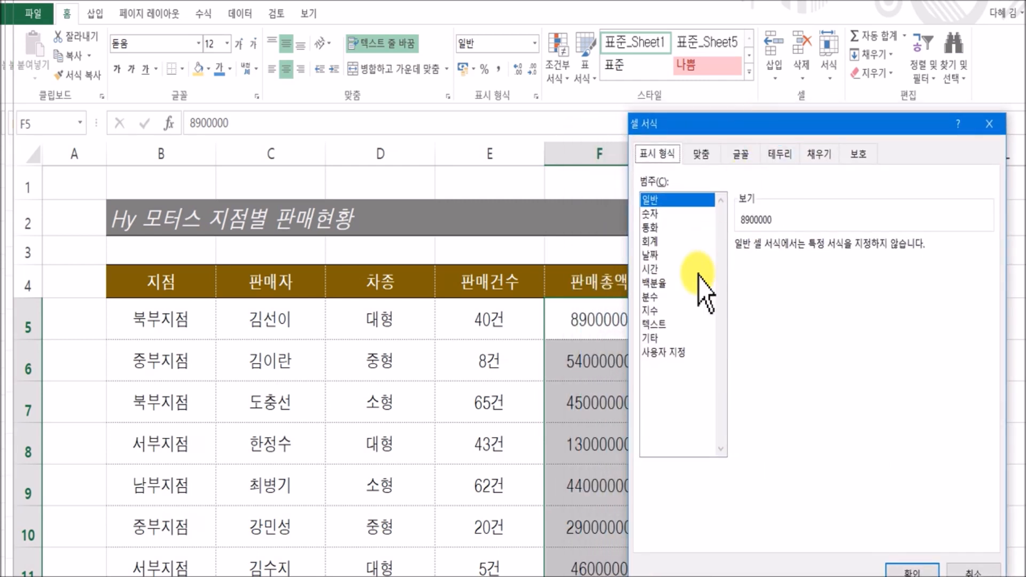
pyautogui.click(684, 351)
pyautogui.click(796, 264)
pyautogui.write('원')
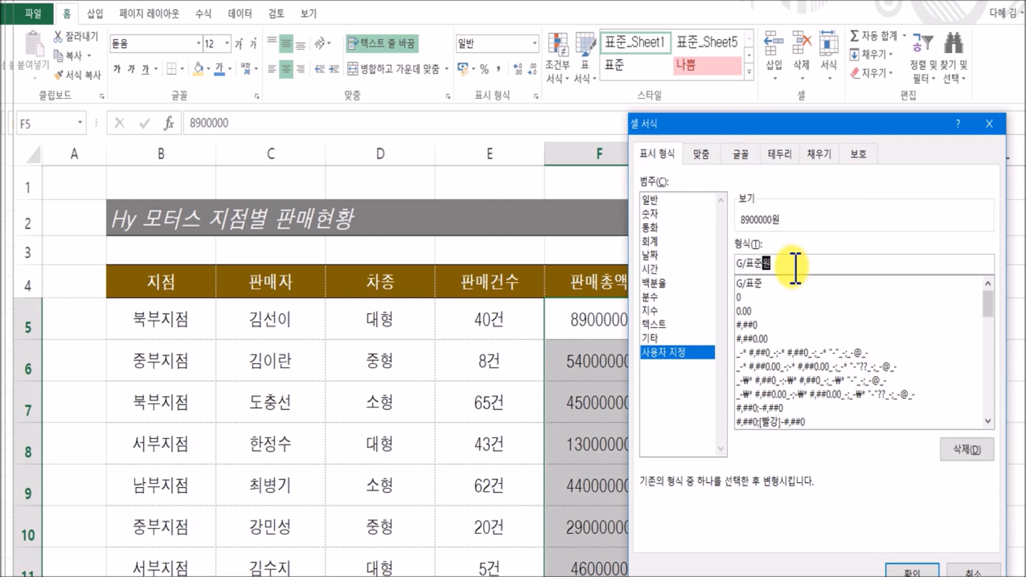
pyautogui.click(911, 569)
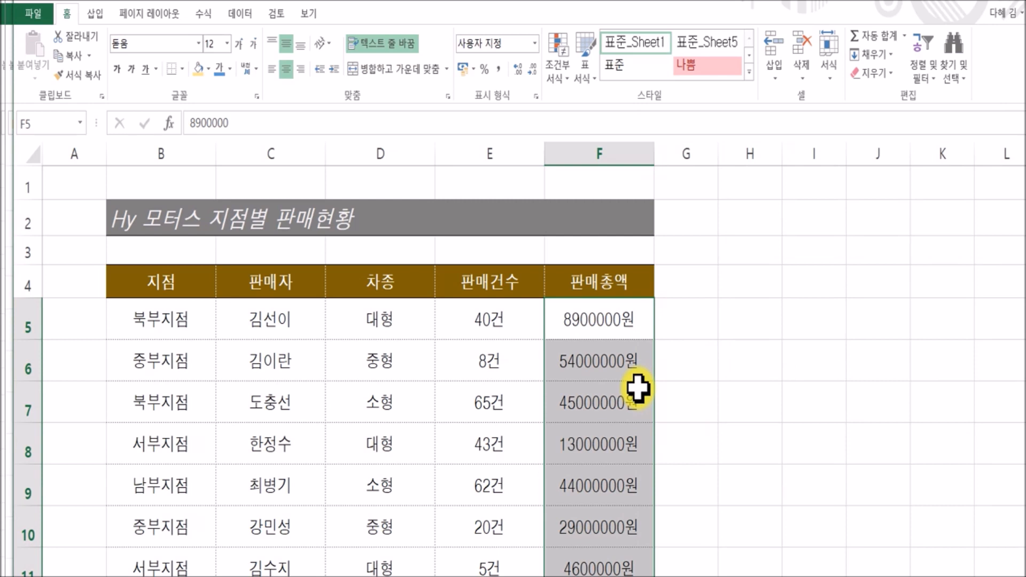
# Format the 판매총액 cells from F5 down with the comma style and the custom number format #,##0원
pyautogui.click(498, 69)
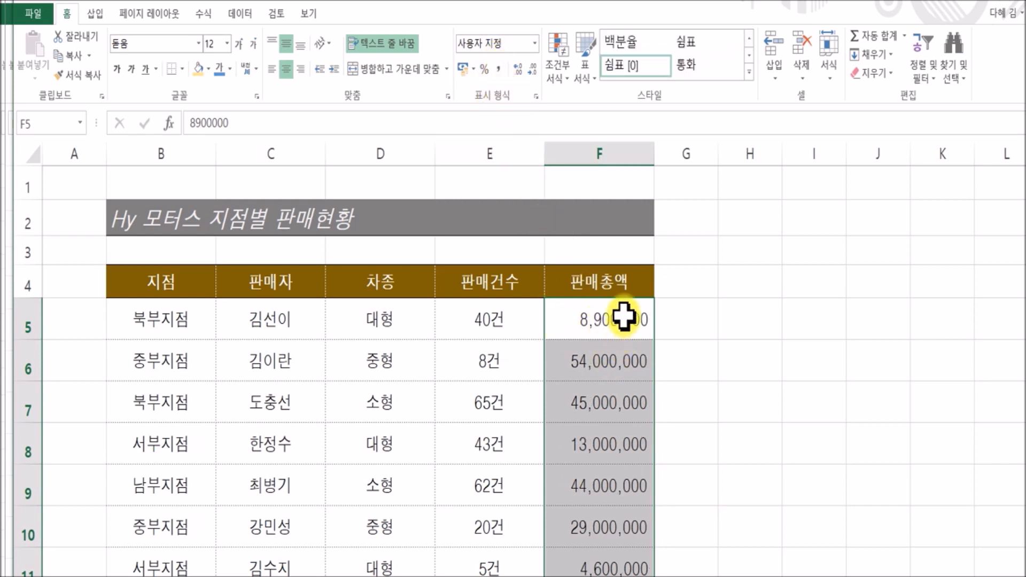
pyautogui.hotkey('ctrl', '1')
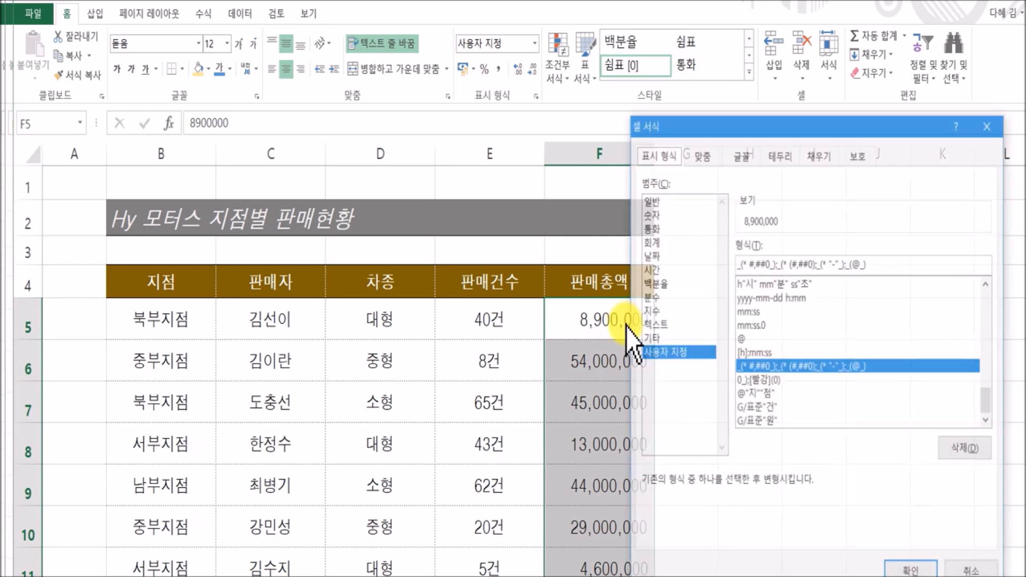
pyautogui.moveTo(731, 131); pyautogui.dragTo(750, 120)
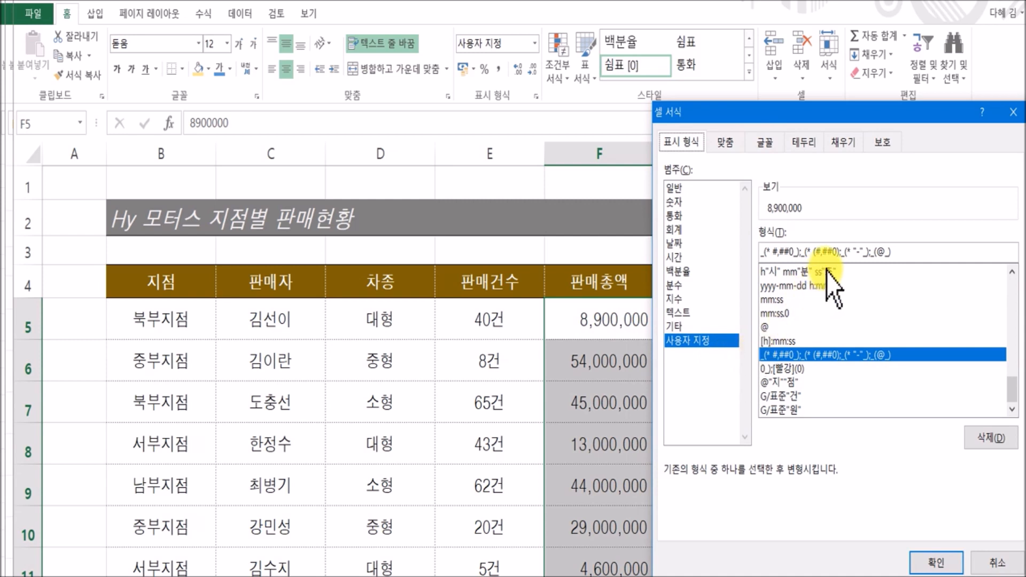
pyautogui.moveTo(1014, 389); pyautogui.dragTo(1018, 294)
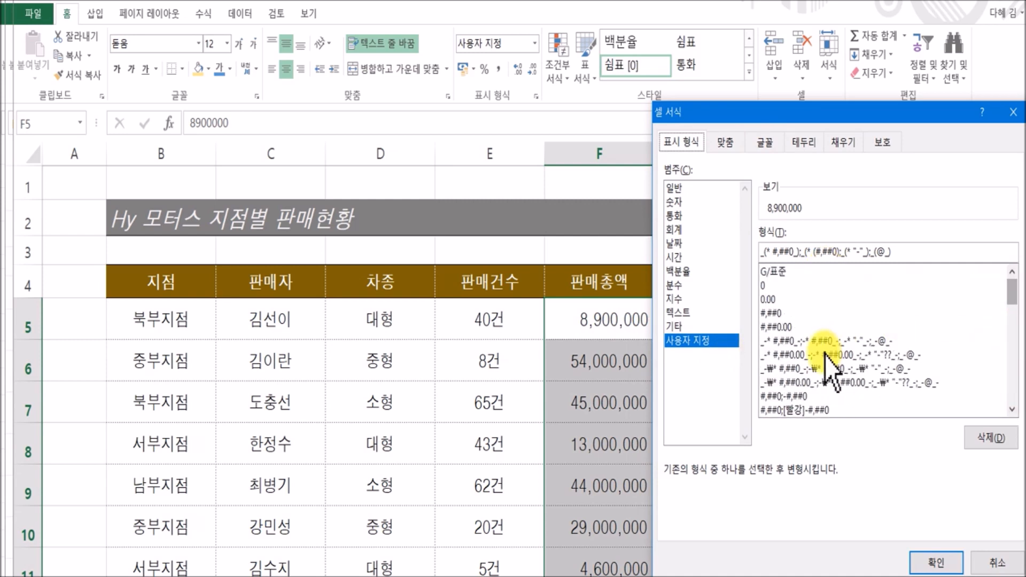
pyautogui.click(773, 314)
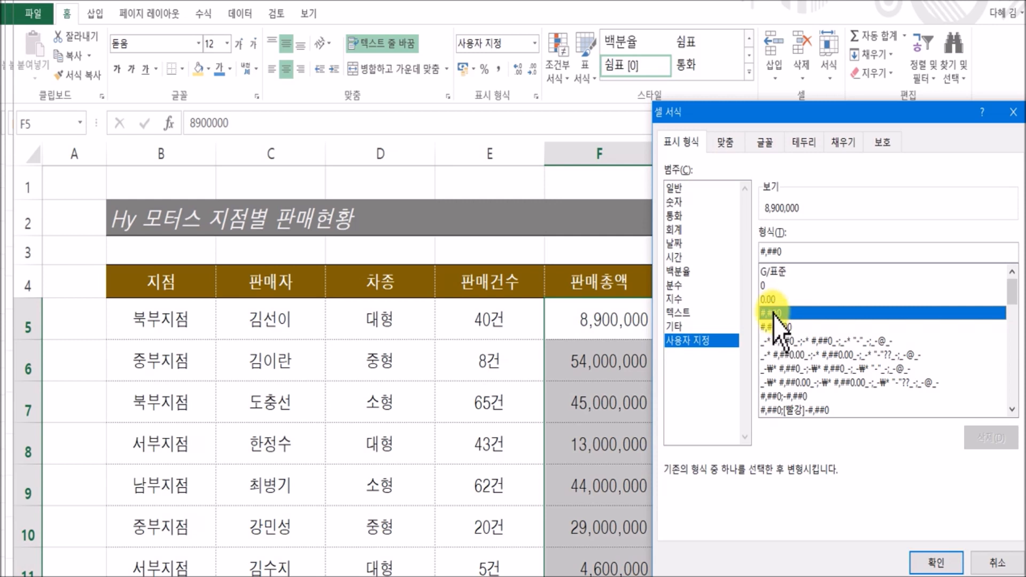
pyautogui.click(791, 256)
pyautogui.write('ㅇ')
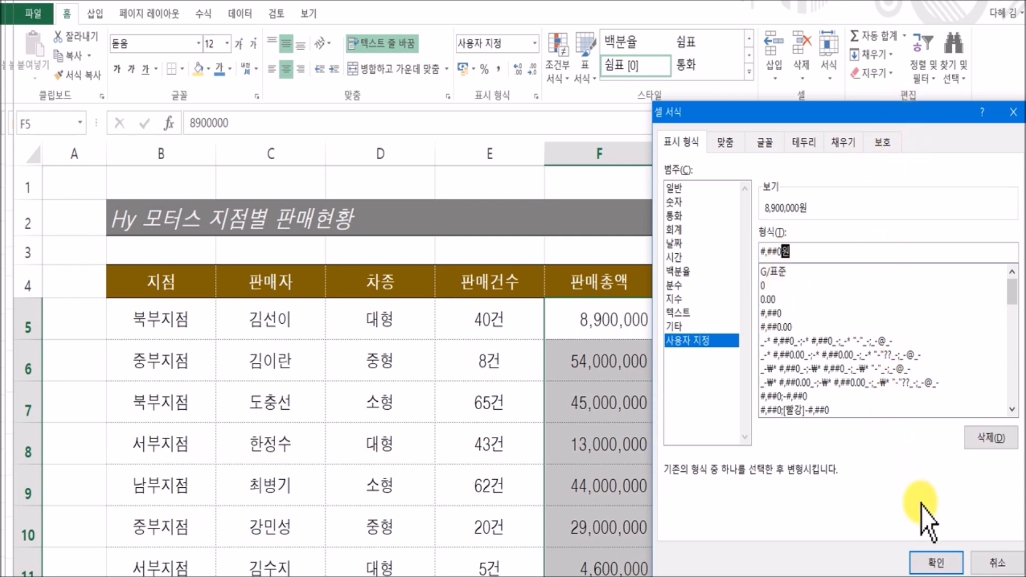
pyautogui.click(932, 560)
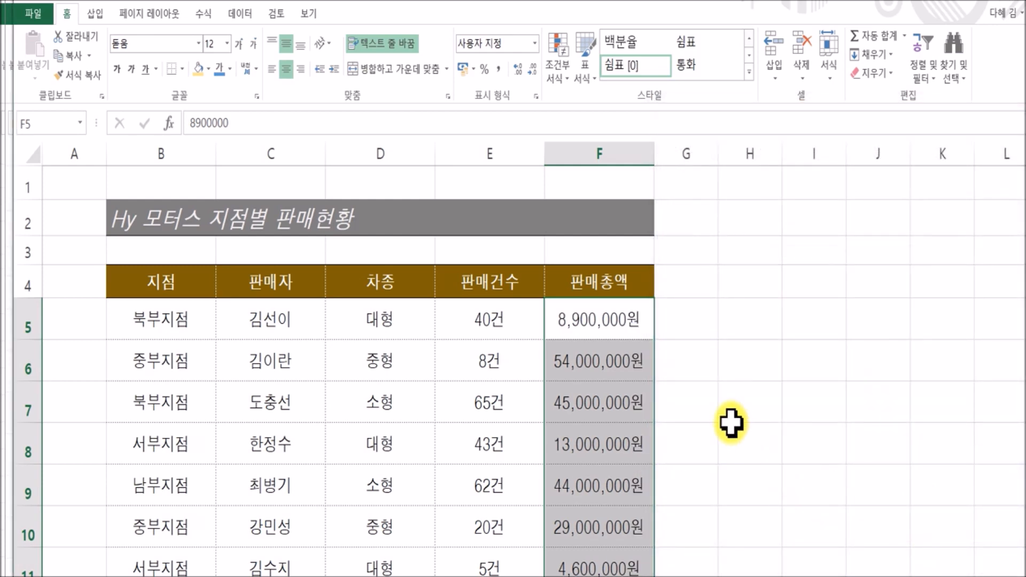
pyautogui.click(730, 421)
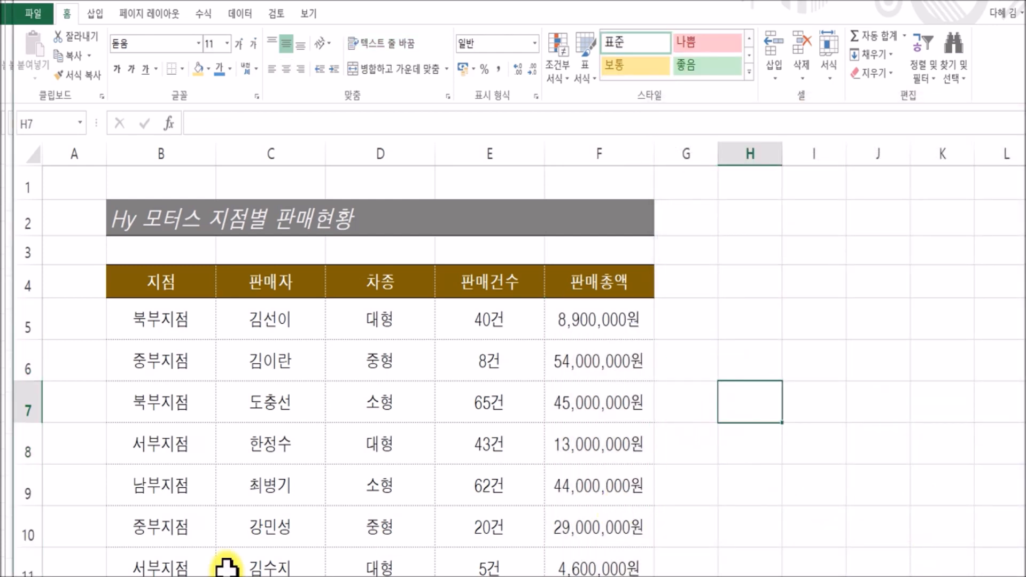
# Go to the 우리부서 수당지급현황 sheet and examine the cell formats of each column in the finished example
pyautogui.hotkey('ctrl', 'pagedown')
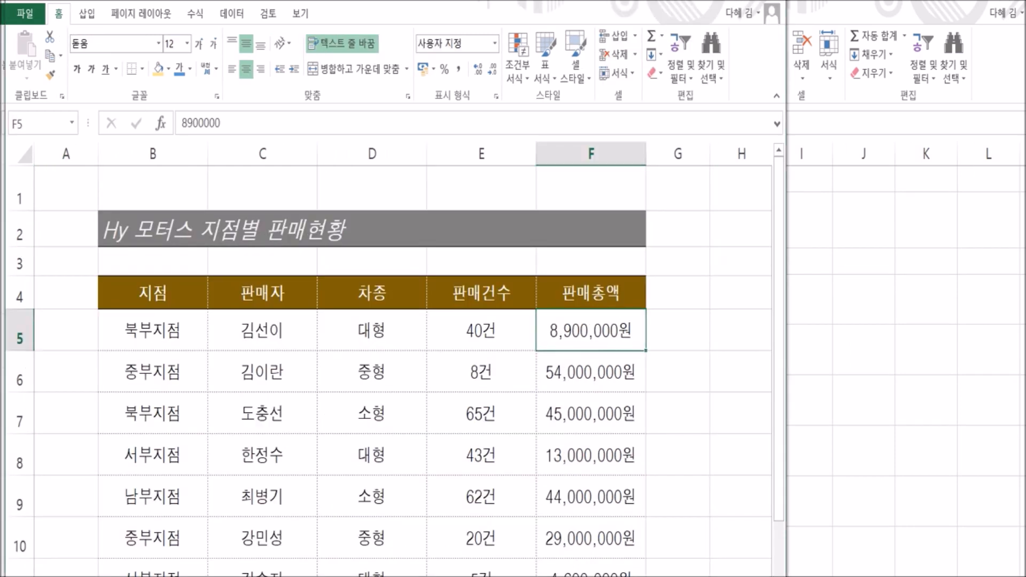
pyautogui.hotkey('ctrl', 'pagedown')
pyautogui.click(325, 429)
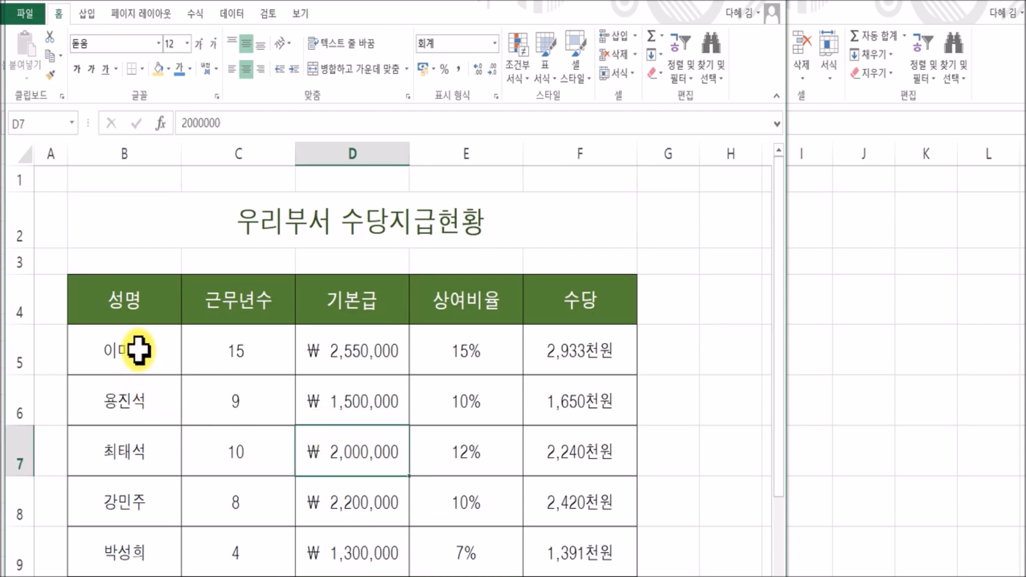
pyautogui.moveTo(126, 353); pyautogui.dragTo(152, 481)
pyautogui.click(246, 353)
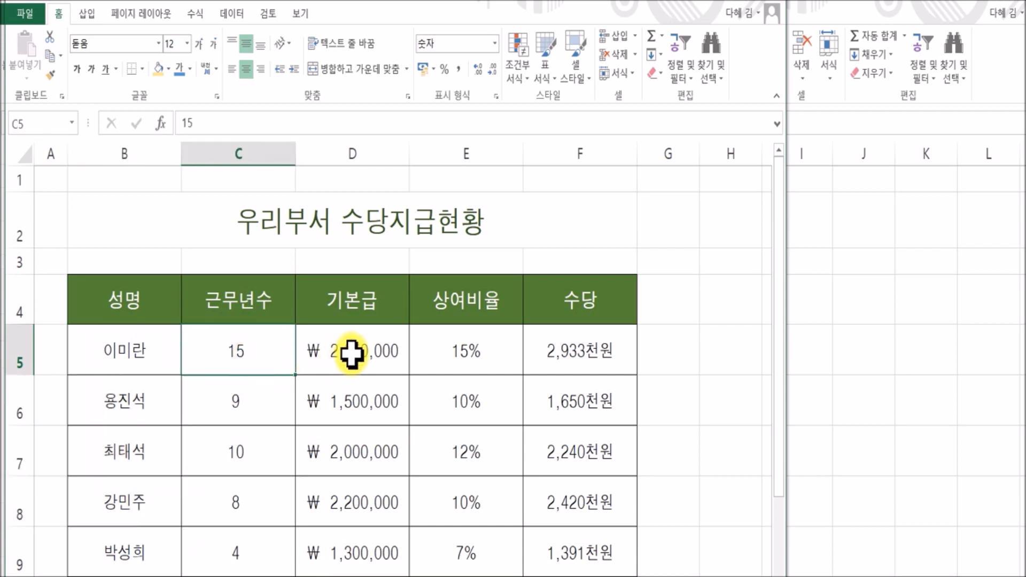
pyautogui.click(342, 356)
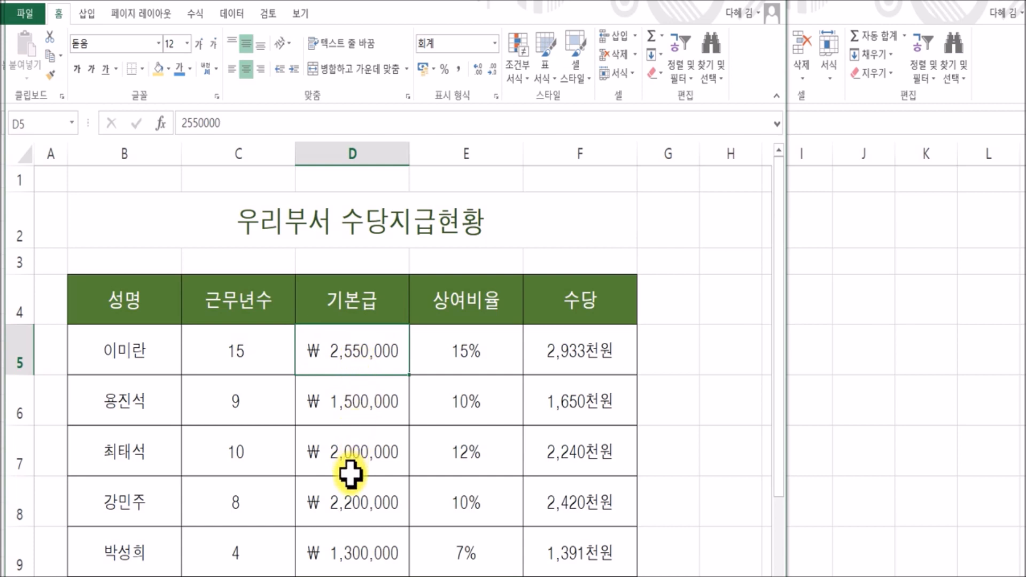
pyautogui.click(454, 345)
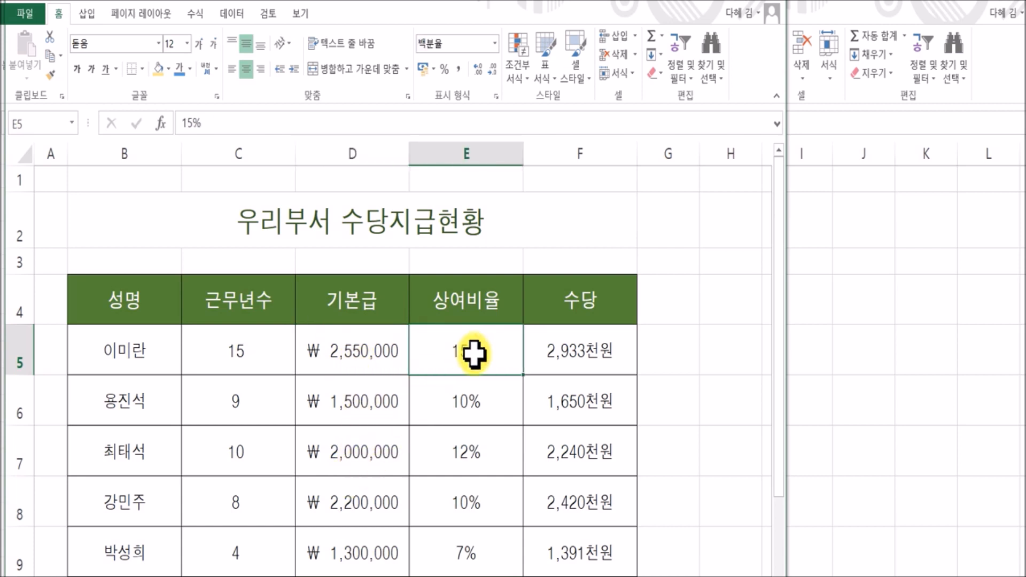
pyautogui.click(473, 411)
pyautogui.click(592, 343)
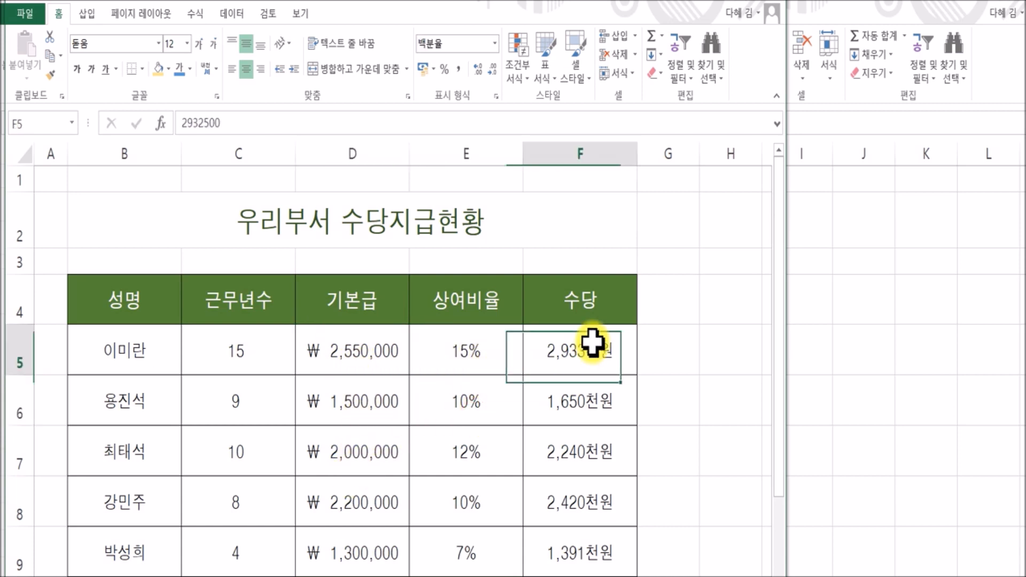
pyautogui.click(585, 398)
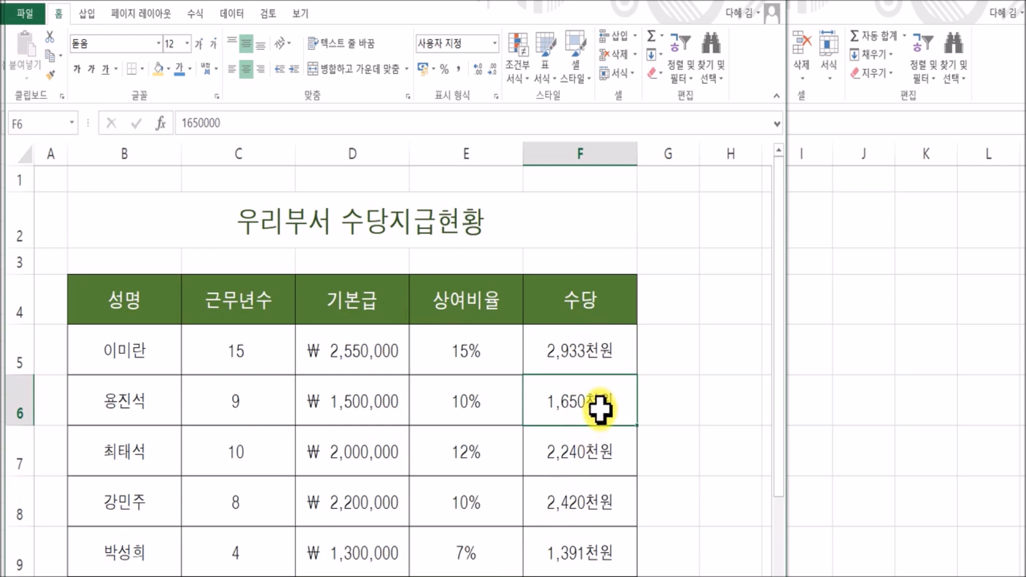
# Examine the 지급수당총액 row at the end of the finished 우리부서 수당지급현황 example
pyautogui.click(687, 396)
pyautogui.scroll(-1, 688, 398)
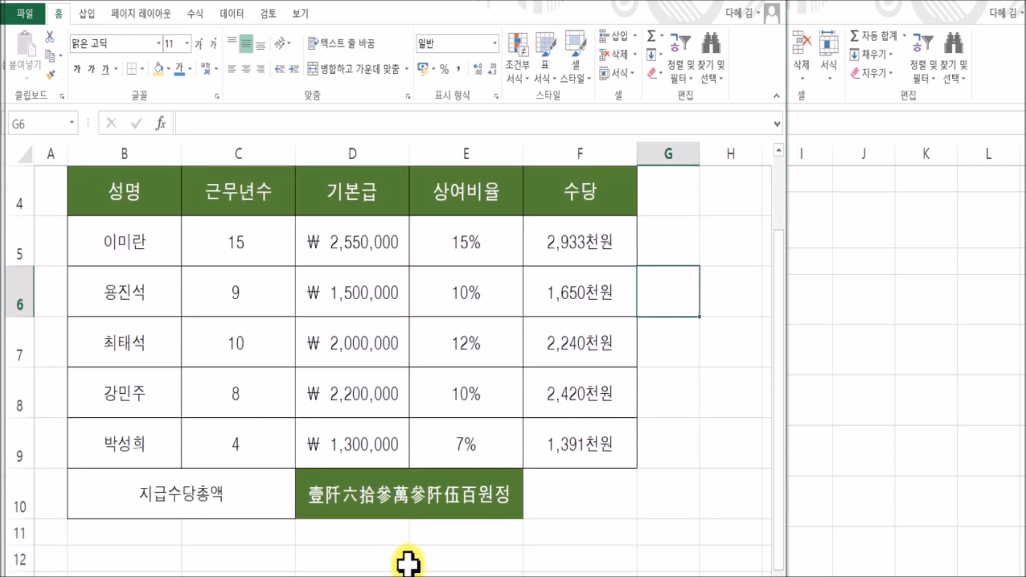
pyautogui.click(219, 474)
pyautogui.click(374, 495)
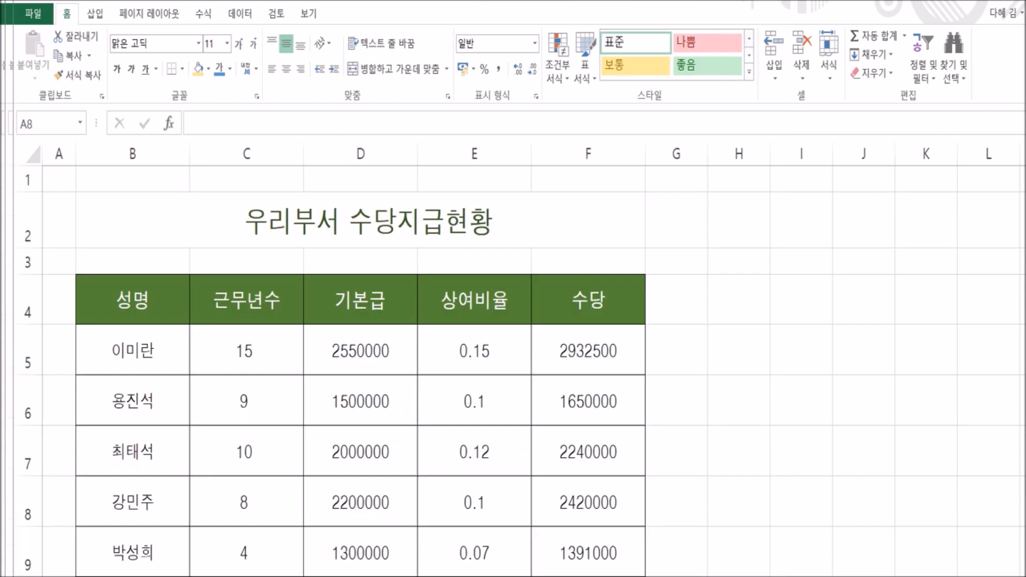
# Review the unformatted 우리부서 수당지급현황 practice table down to its 지급수당총액 row and select the first 성명 cell
pyautogui.scroll(-1, 549, 433)
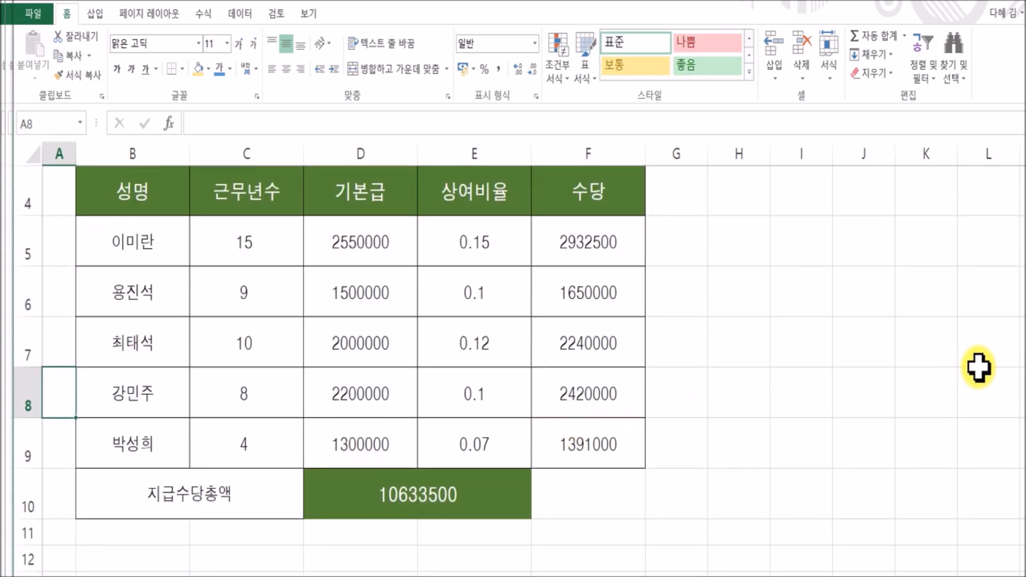
pyautogui.click(717, 490)
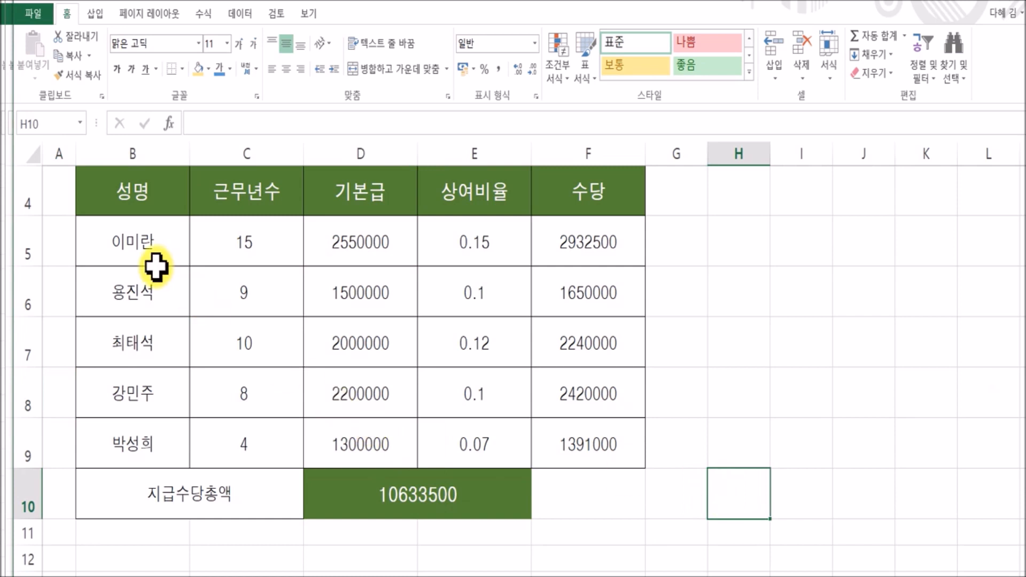
pyautogui.click(159, 243)
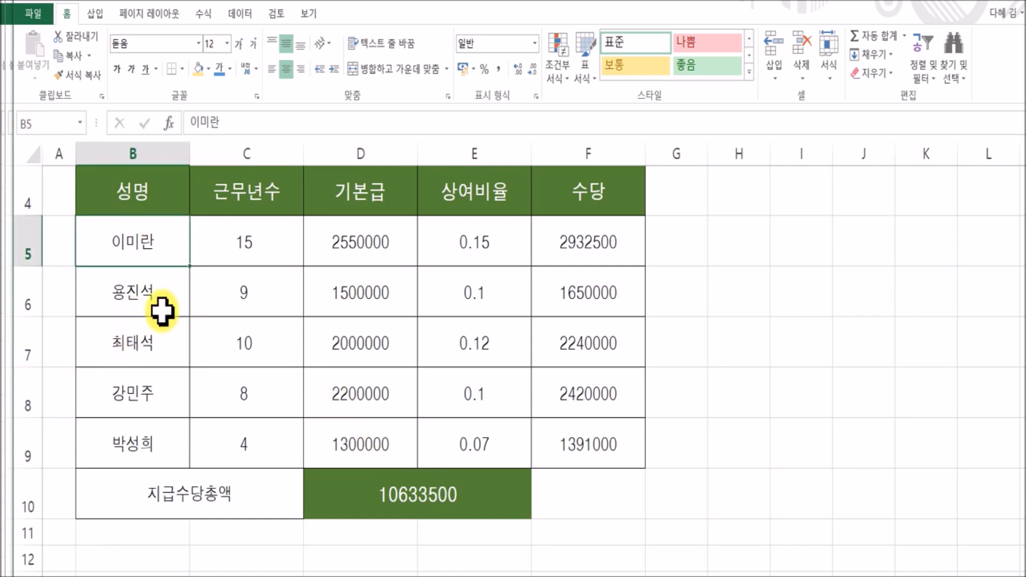
# Compare the practice table's unformatted 기본급, 상여비율, 수당 and 지급수당총액 cells with the finished example
pyautogui.moveTo(355, 256); pyautogui.dragTo(344, 425)
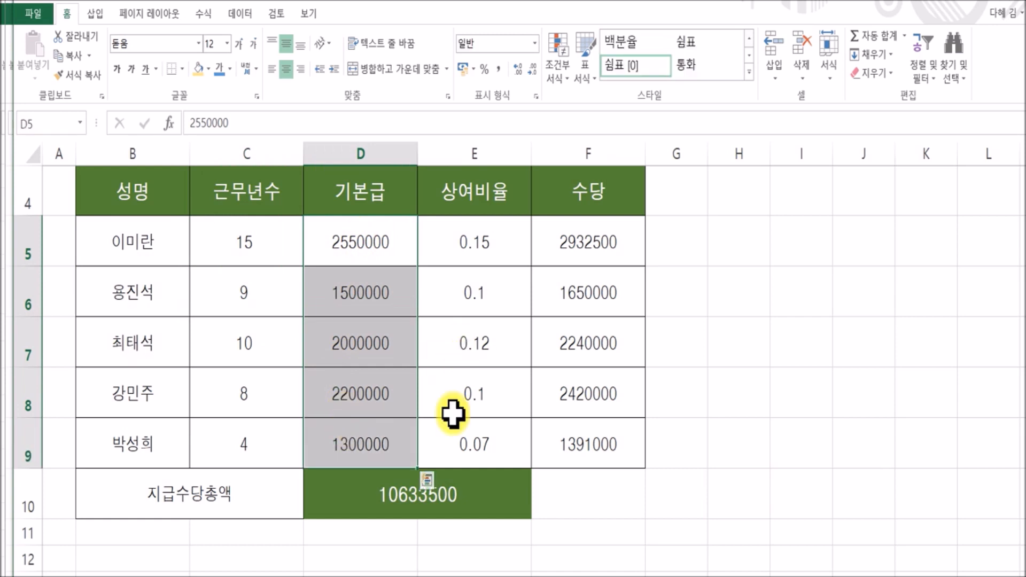
pyautogui.click(488, 224)
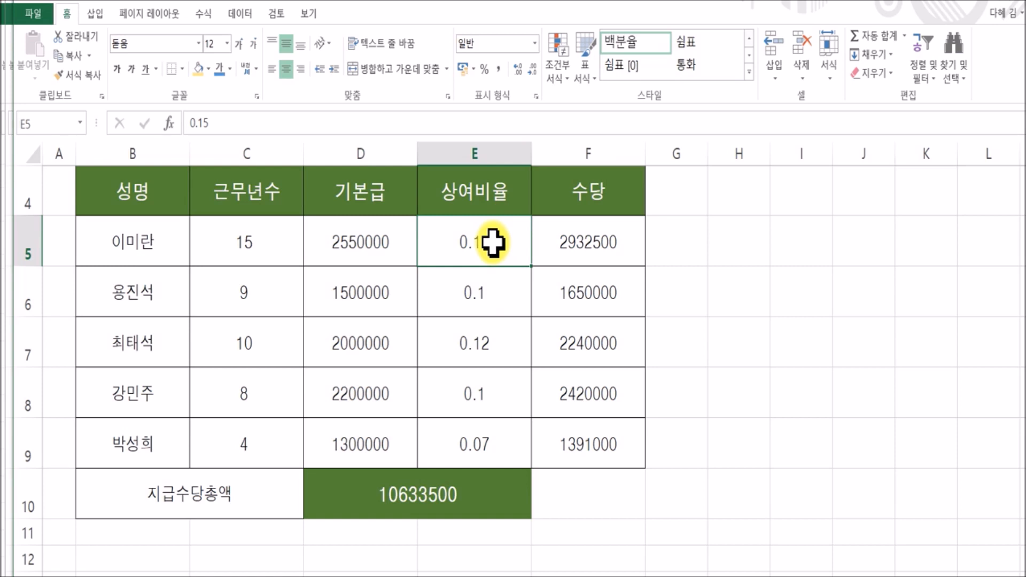
pyautogui.moveTo(600, 245); pyautogui.dragTo(597, 445)
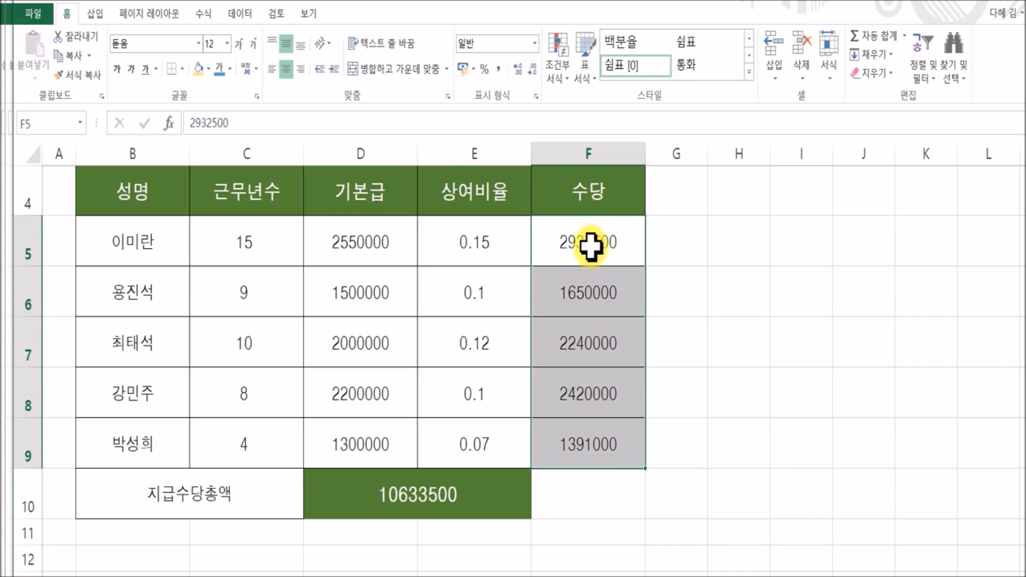
pyautogui.click(561, 245)
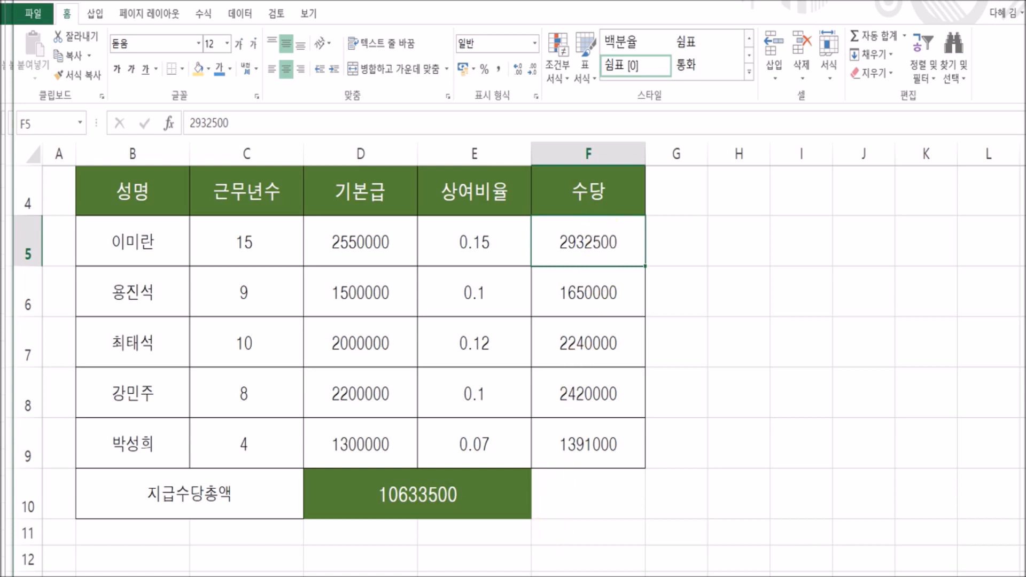
pyautogui.click(464, 561)
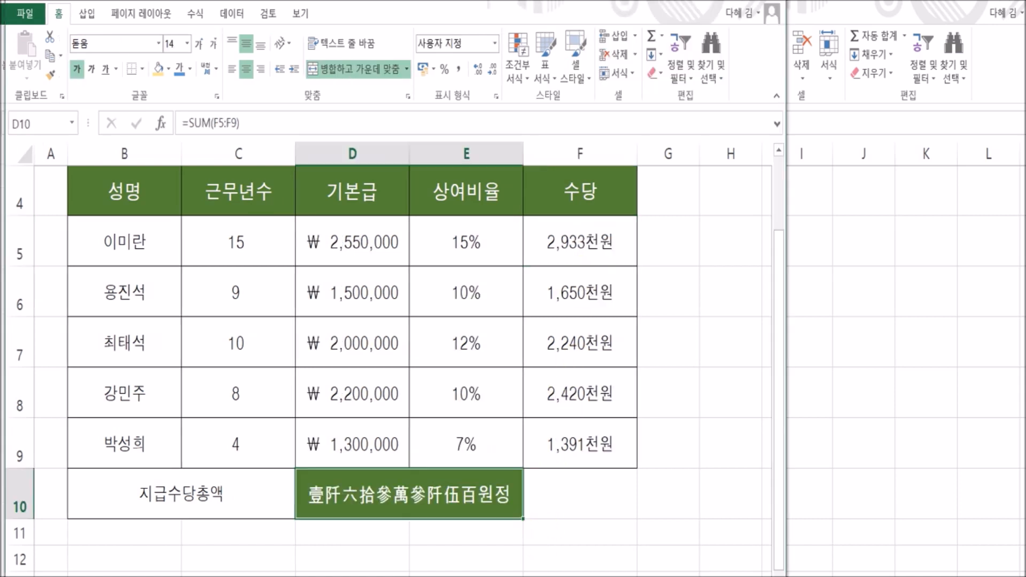
pyautogui.hotkey('alt', 'Tab')
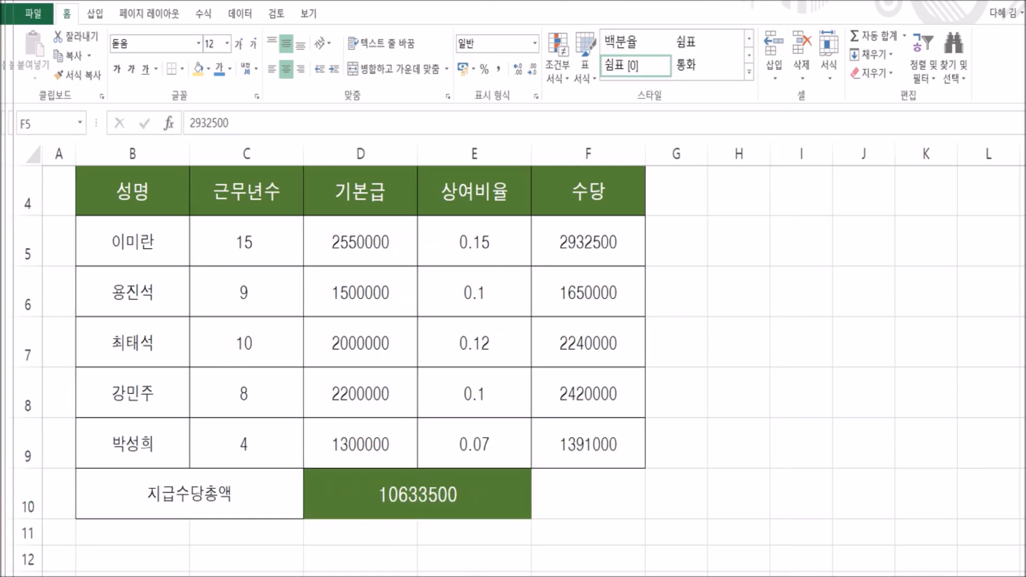
pyautogui.click(222, 381)
pyautogui.click(427, 503)
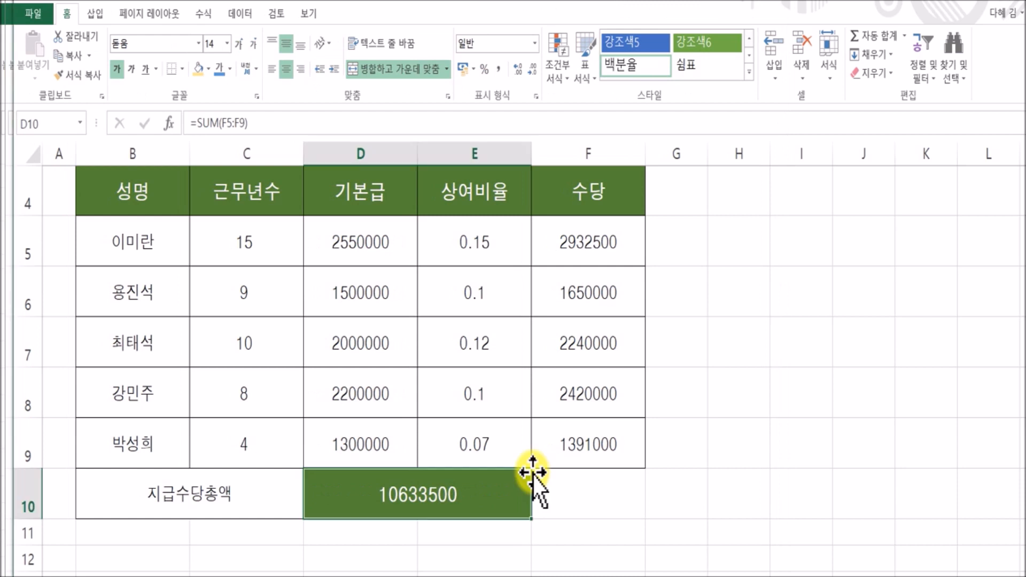
pyautogui.click(373, 394)
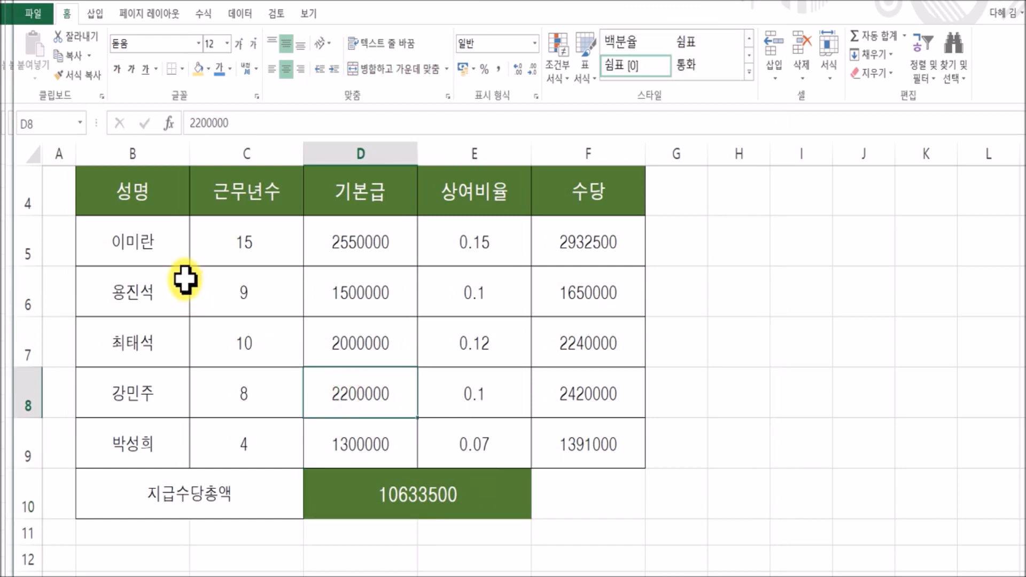
pyautogui.click(236, 251)
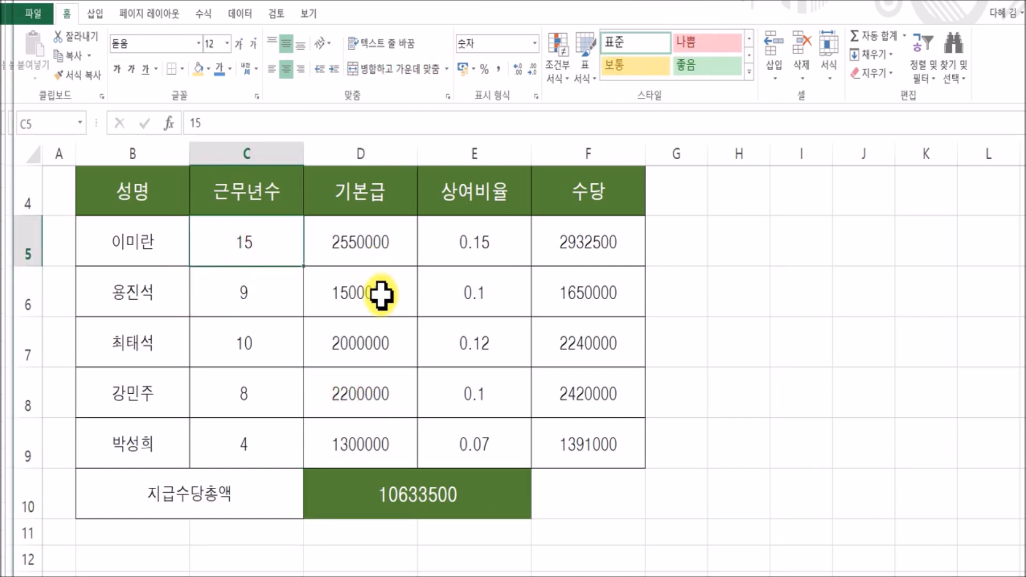
# Try the 통화 number format on the 기본급 cells D5:D9, and apply the 회계 format instead
pyautogui.moveTo(353, 235); pyautogui.dragTo(383, 426)
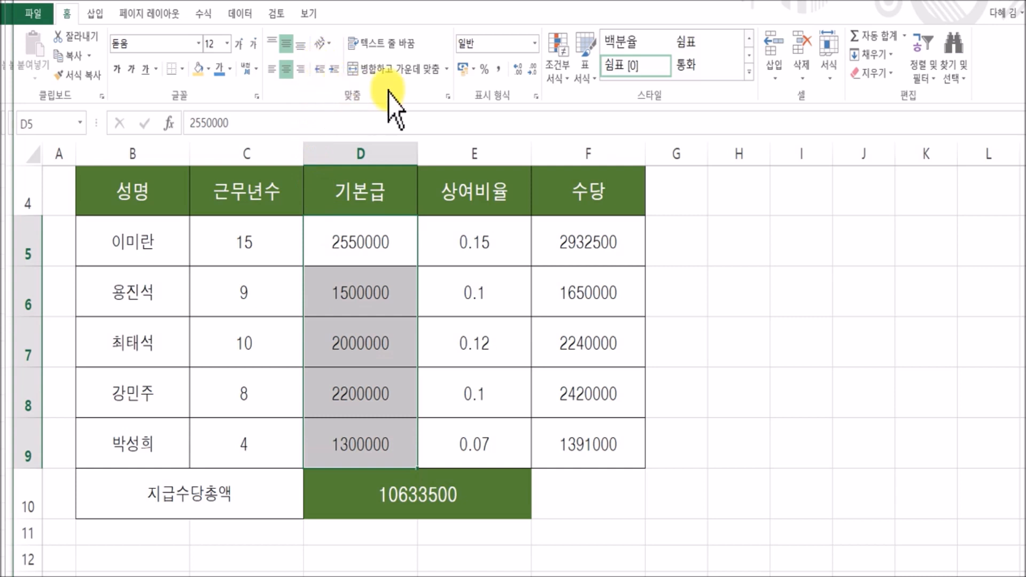
pyautogui.click(535, 46)
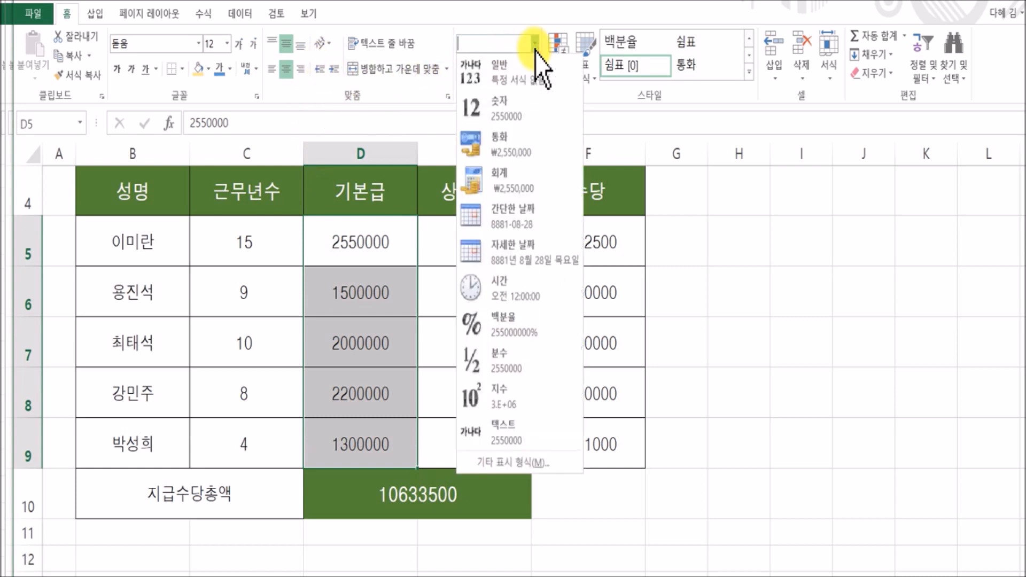
pyautogui.click(524, 152)
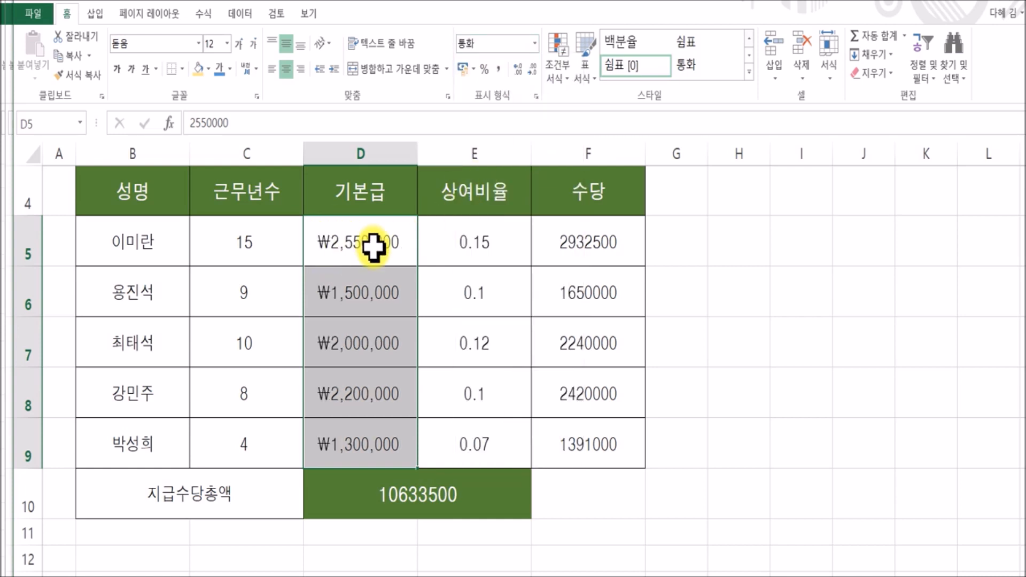
pyautogui.click(534, 44)
pyautogui.click(521, 184)
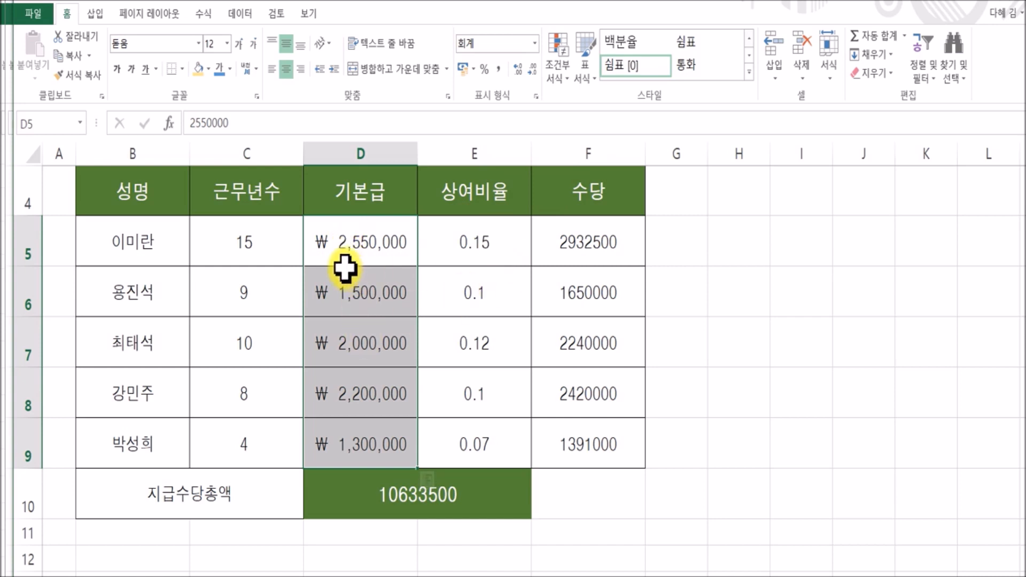
# Apply the percent style to the 상여비율 cells E5:E9
pyautogui.moveTo(477, 253); pyautogui.dragTo(485, 434)
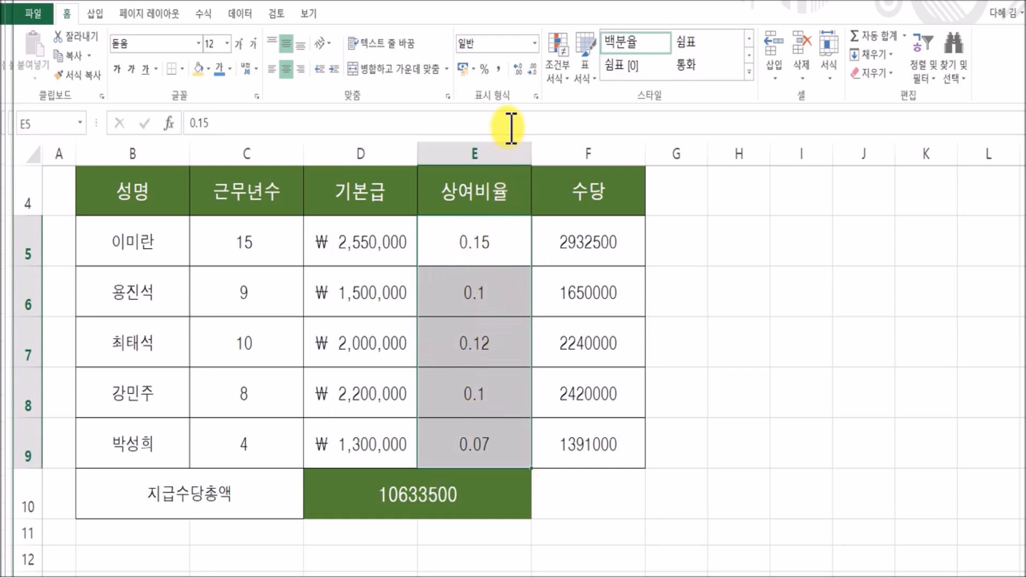
pyautogui.click(486, 69)
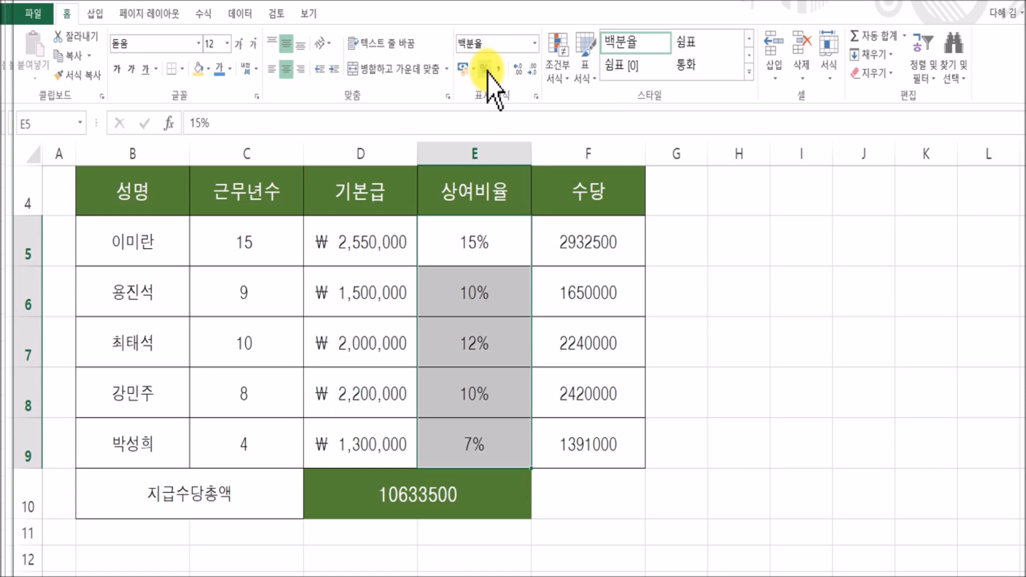
# Give the 수당 cells F5:F9 the custom number format #,##0원, based on the existing #,##0 format
pyautogui.click(623, 339)
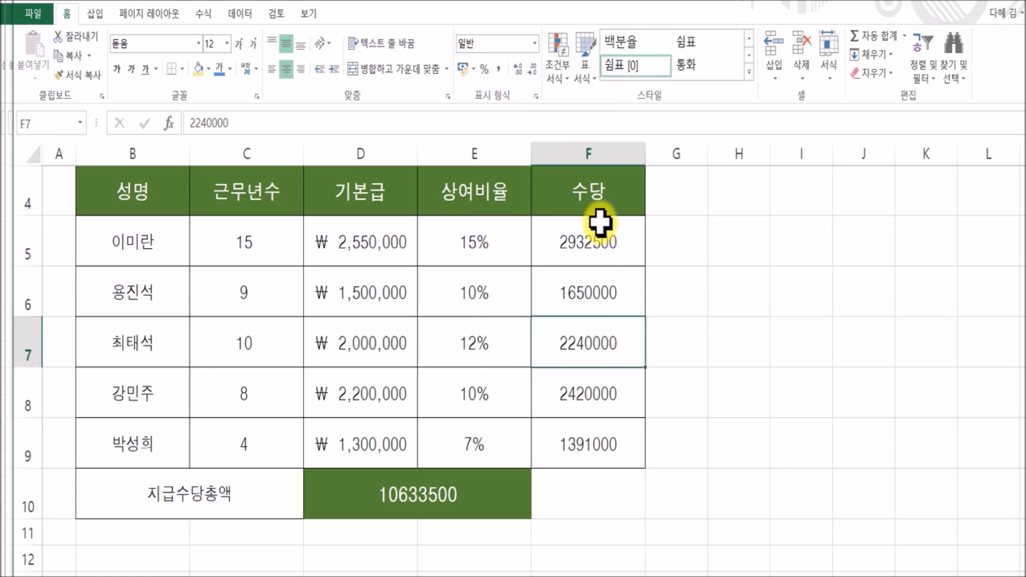
pyautogui.click(601, 240)
pyautogui.moveTo(602, 240); pyautogui.dragTo(607, 428)
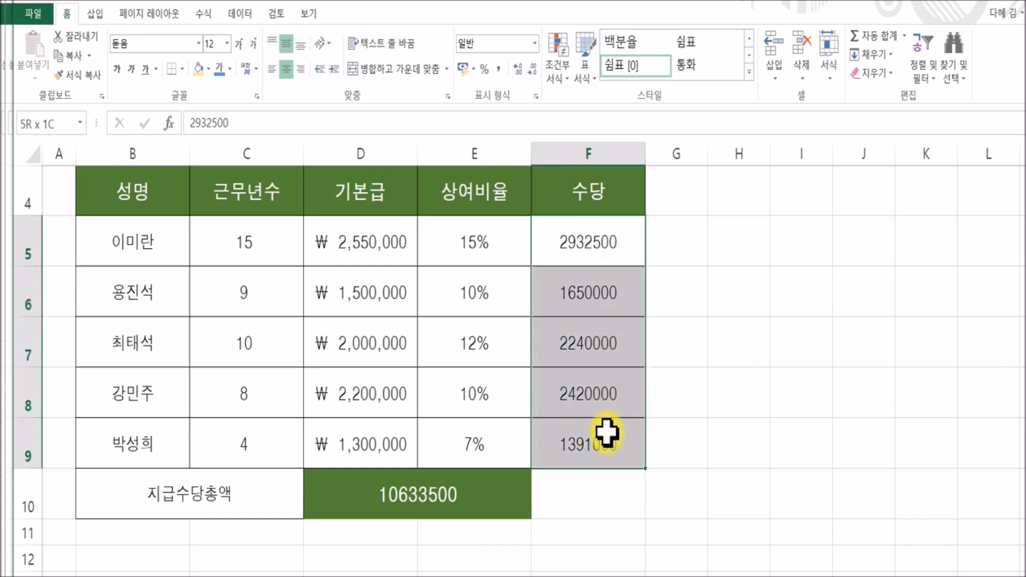
pyautogui.rightClick(602, 382)
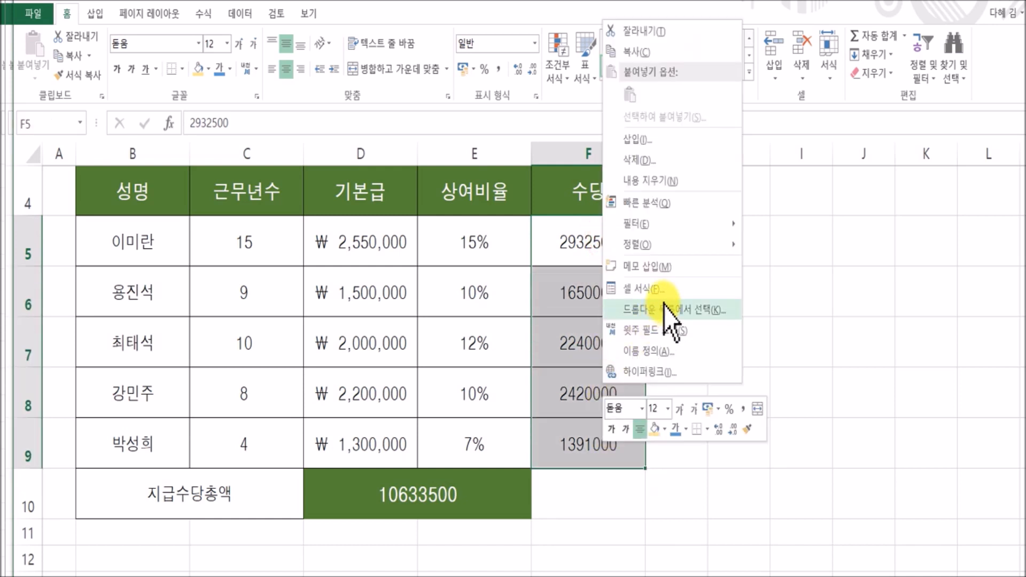
pyautogui.click(666, 307)
pyautogui.moveTo(573, 41); pyautogui.dragTo(753, 138)
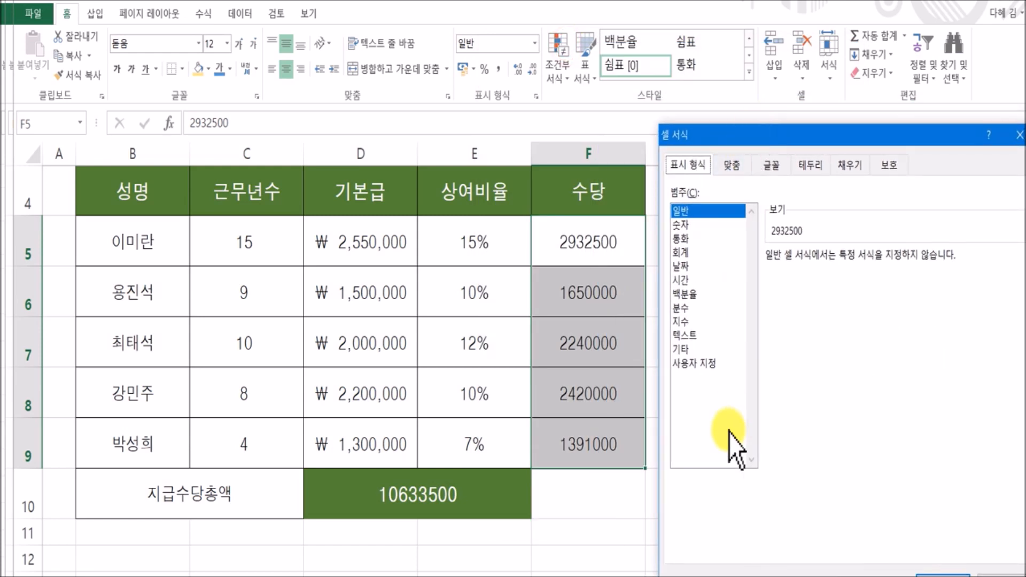
pyautogui.moveTo(721, 141); pyautogui.dragTo(716, 137)
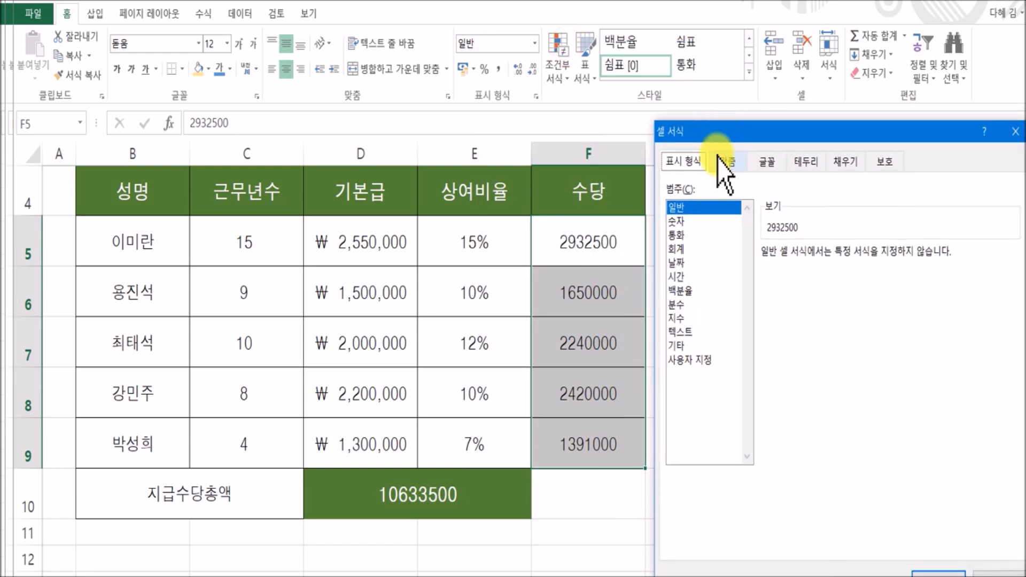
pyautogui.click(688, 361)
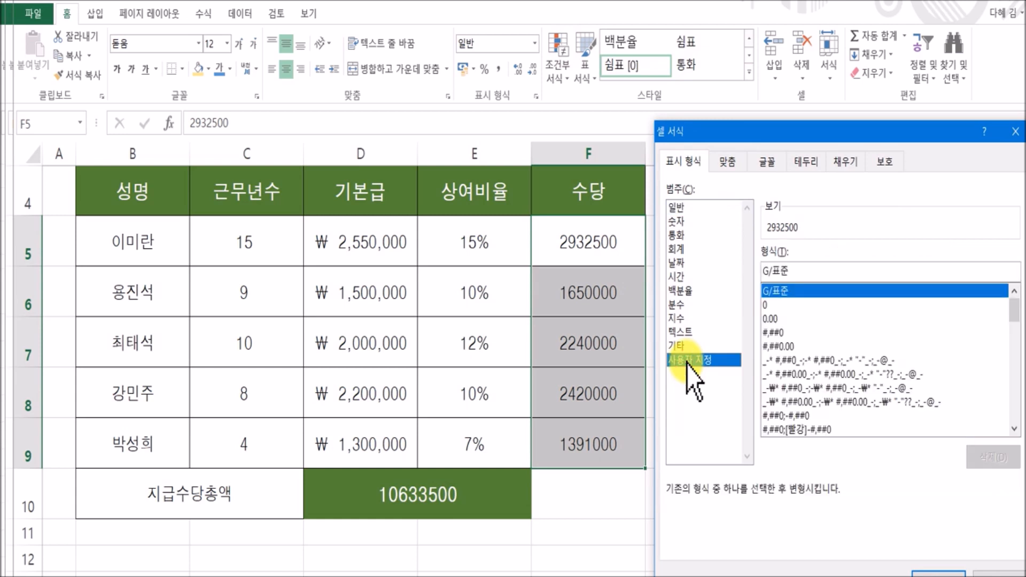
pyautogui.click(785, 334)
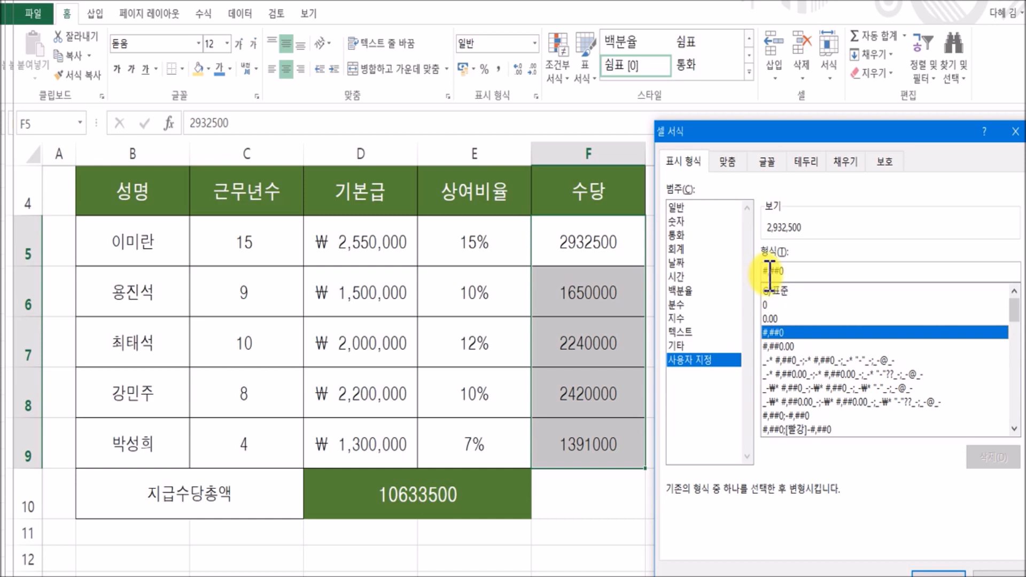
pyautogui.click(812, 275)
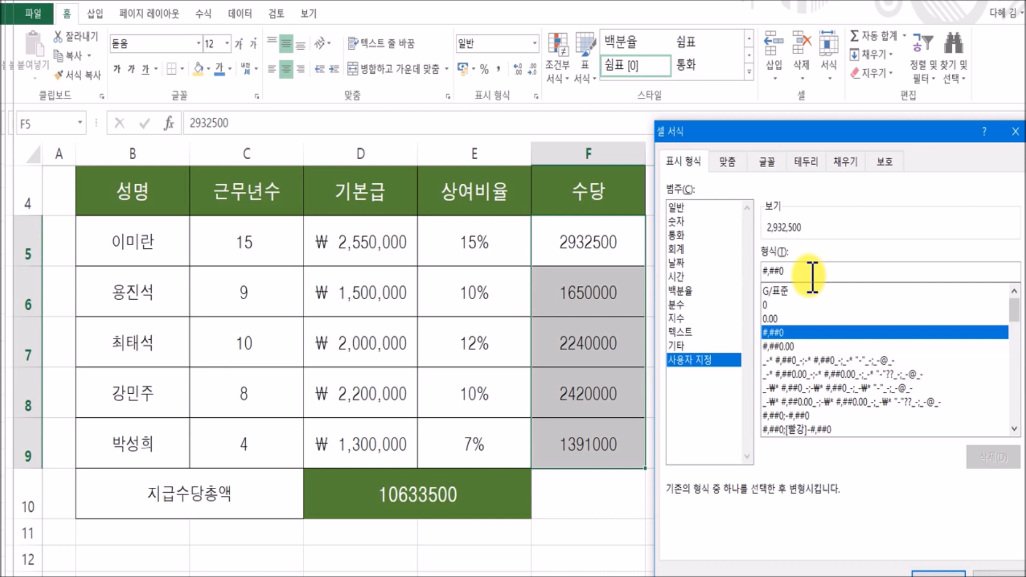
pyautogui.write('dn')
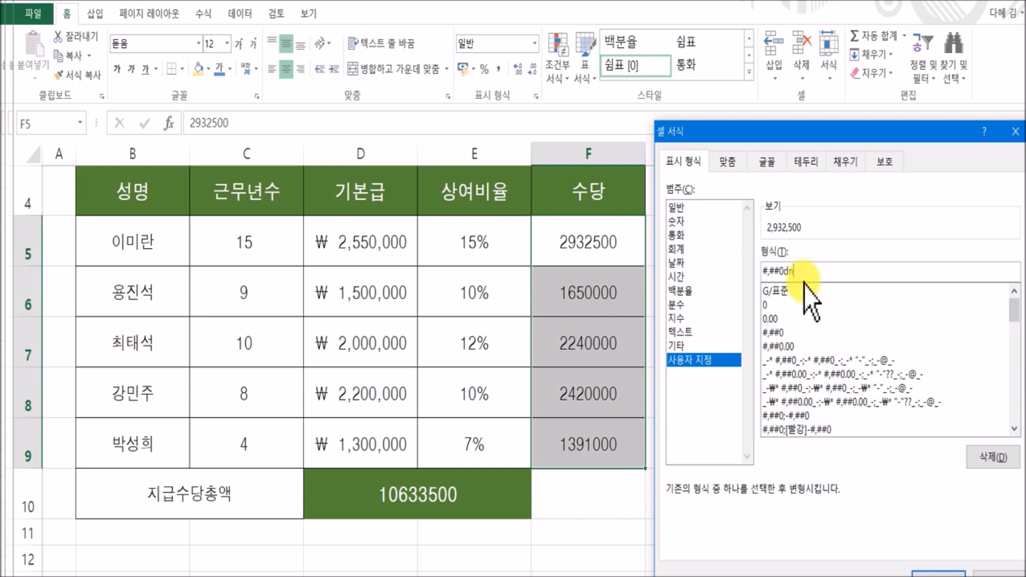
pyautogui.press('BackSpace')
pyautogui.press('BackSpace')
pyautogui.write('우')
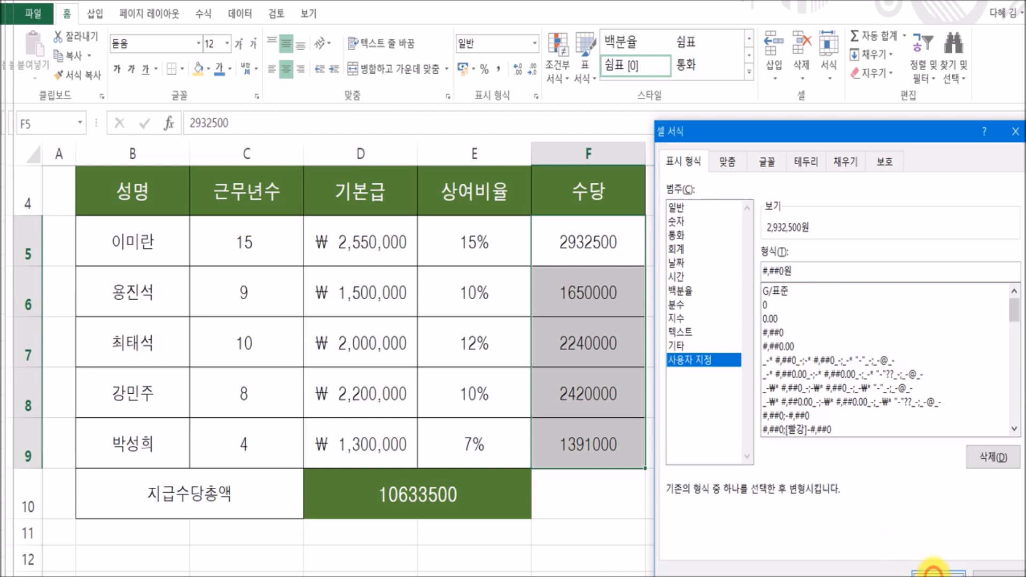
pyautogui.click(932, 572)
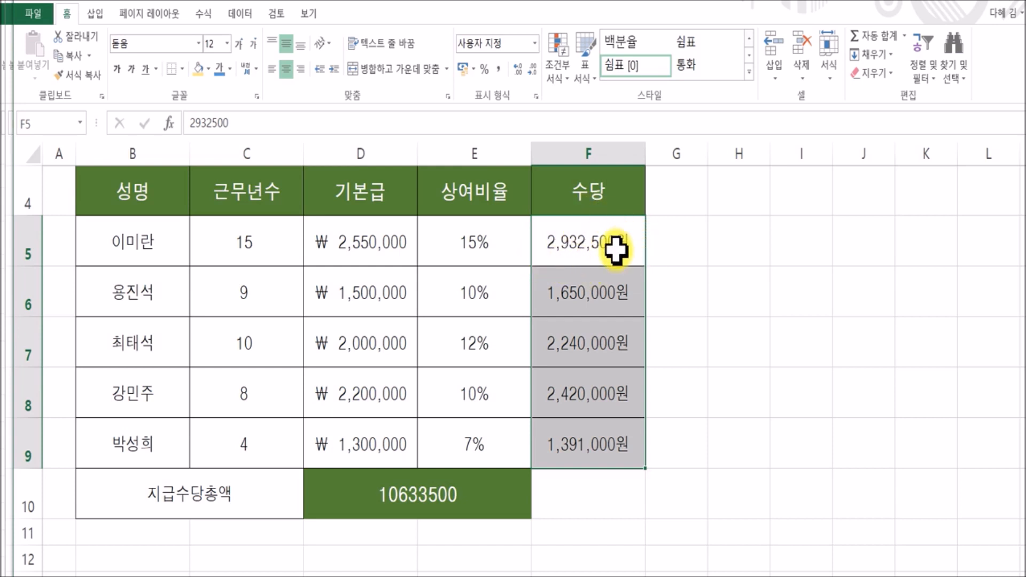
# Try to change the custom number format of the 수당 cells F5:F9 to #,##0,천원
pyautogui.rightClick(596, 236)
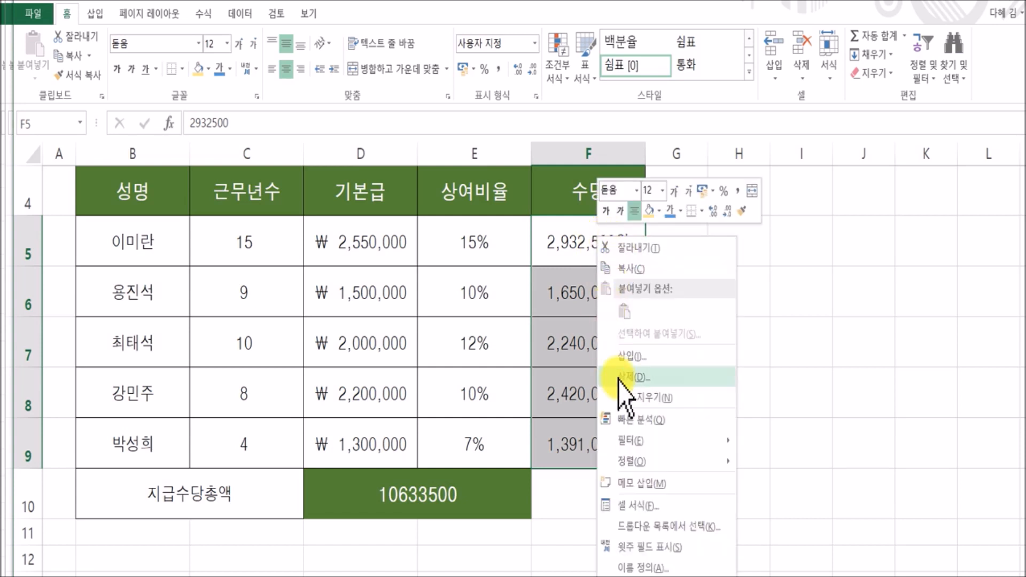
pyautogui.click(650, 505)
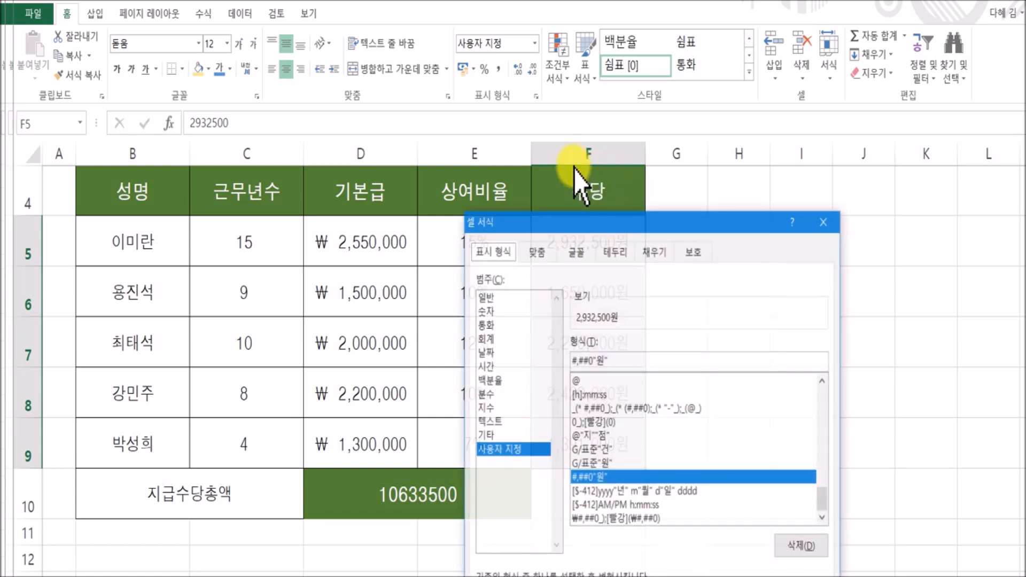
pyautogui.moveTo(508, 225); pyautogui.dragTo(763, 135)
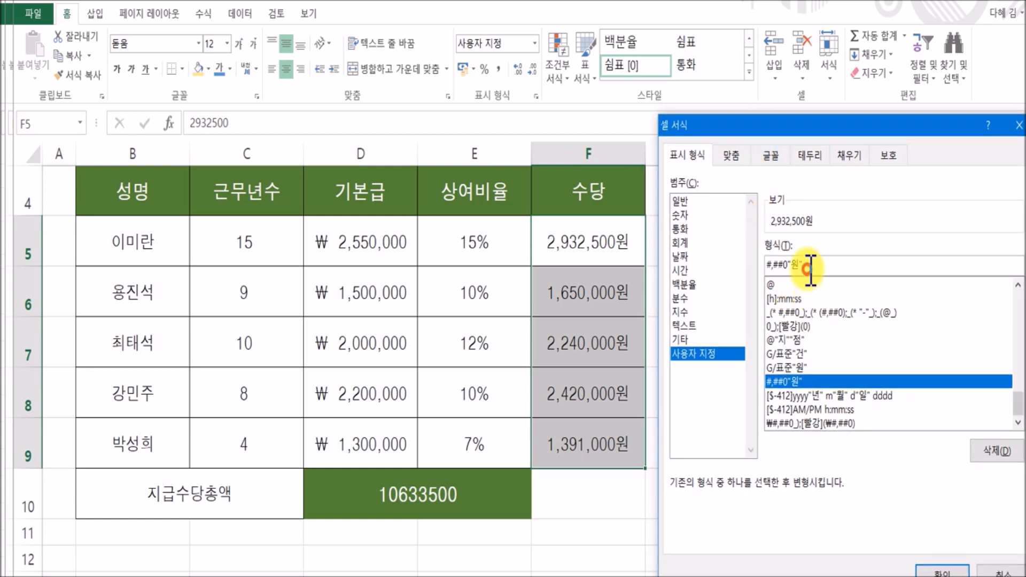
pyautogui.moveTo(767, 264); pyautogui.dragTo(807, 262)
pyautogui.click(789, 264)
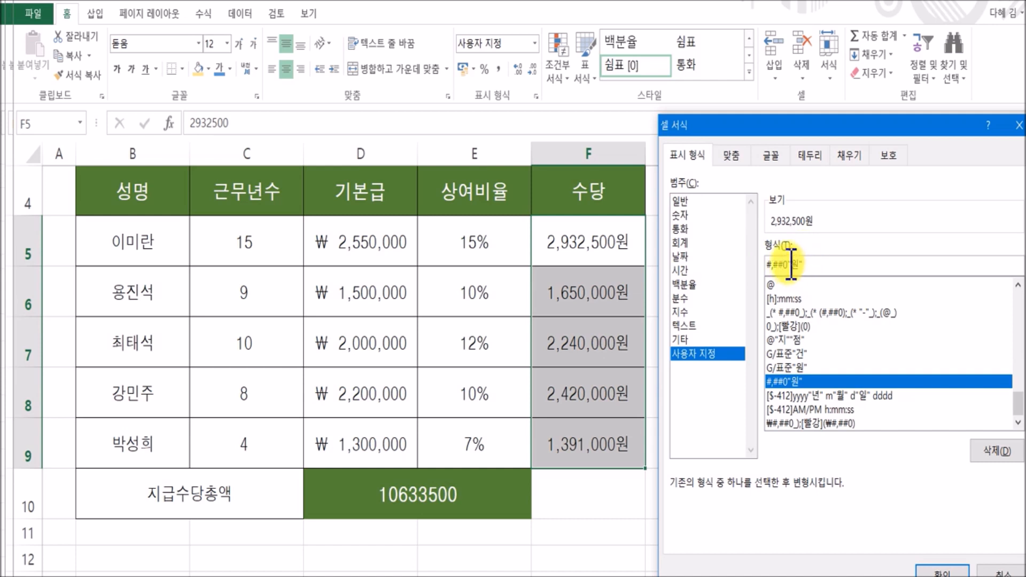
pyautogui.press('Delete')
pyautogui.press('Delete')
pyautogui.press('Delete')
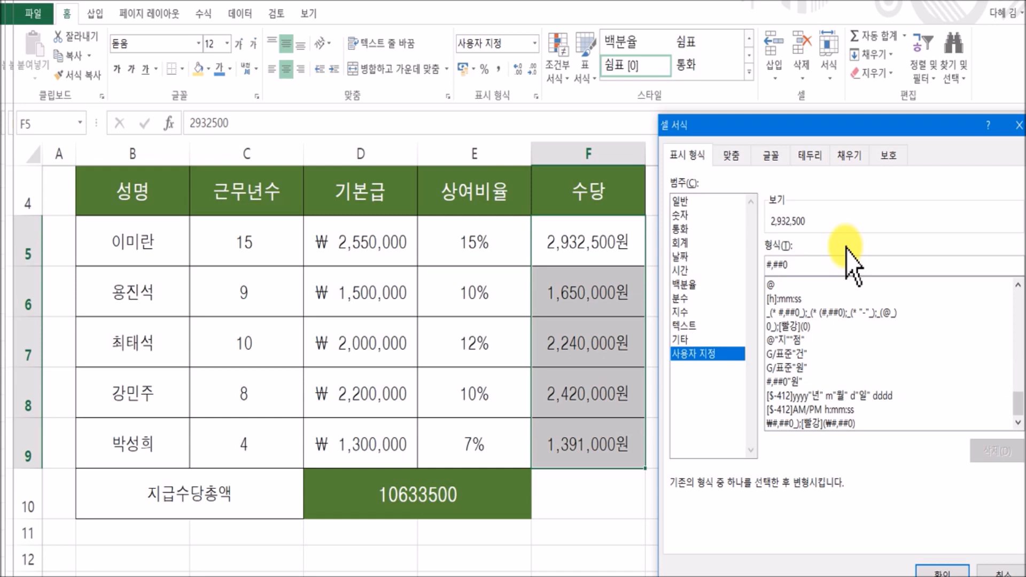
pyautogui.write(',천원')
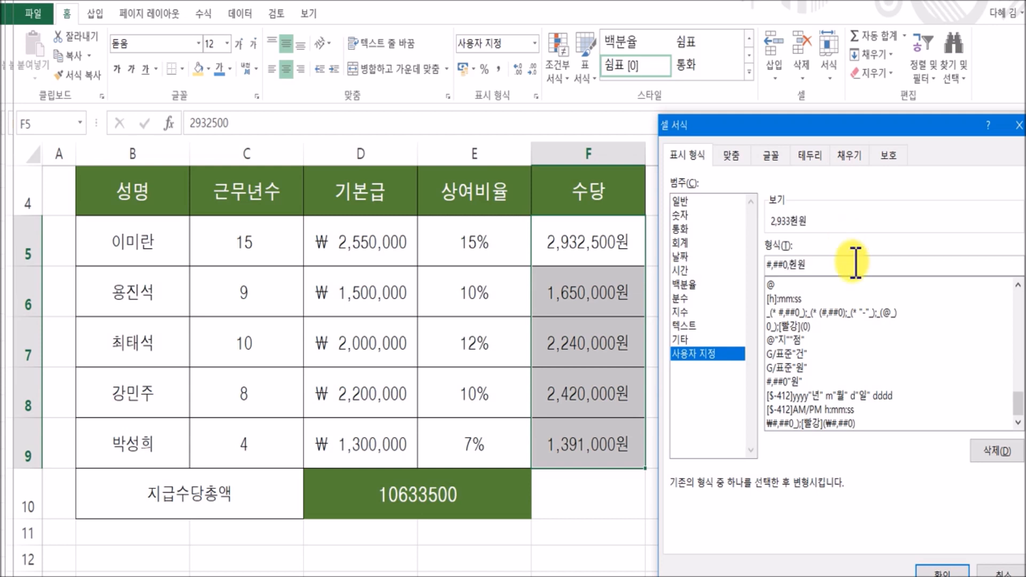
pyautogui.click(941, 570)
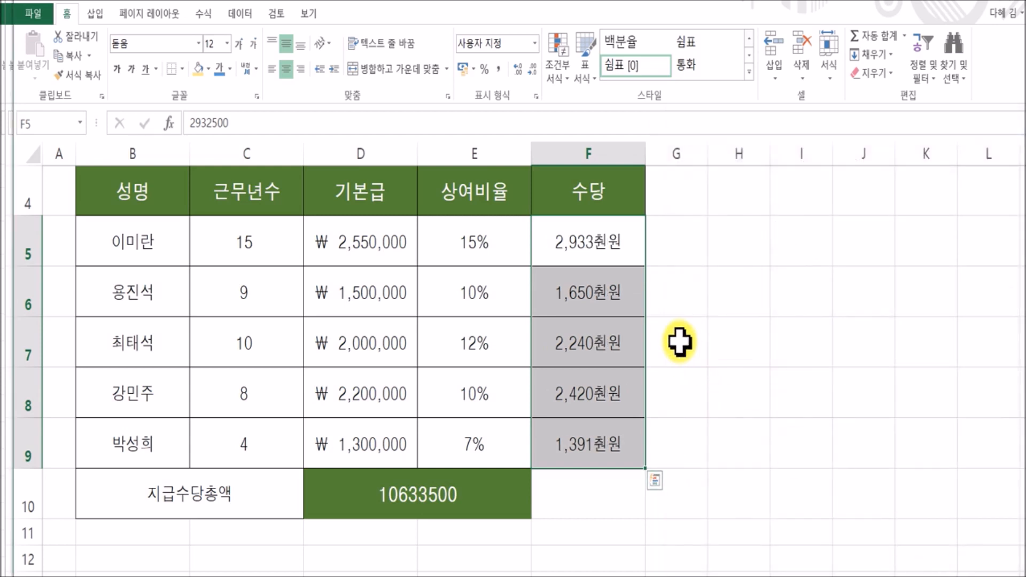
# Correct the custom number format of the 수당 cells F5:F9 to #,##0,"천원"
pyautogui.rightClick(631, 250)
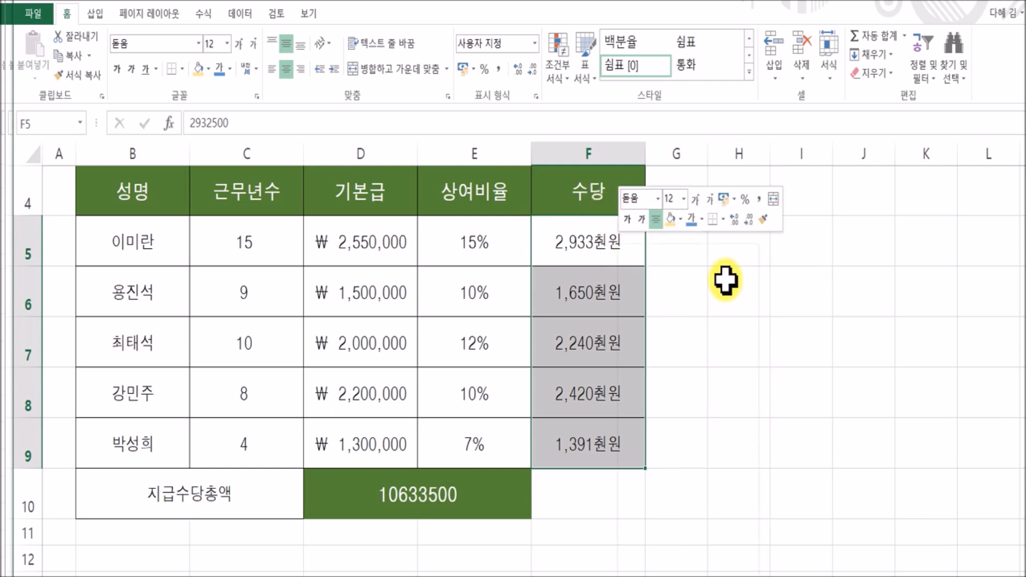
pyautogui.click(709, 518)
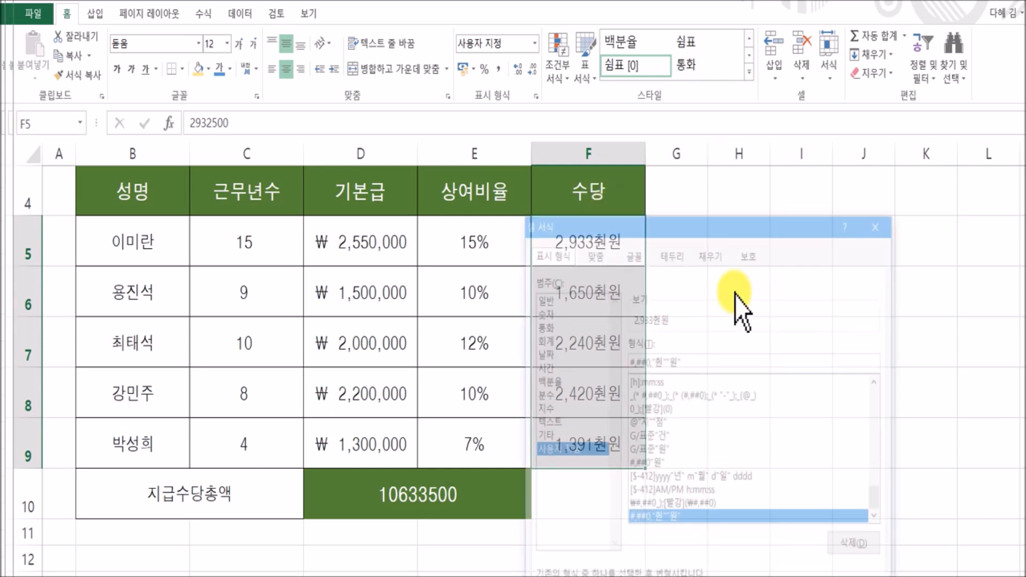
pyautogui.click(690, 357)
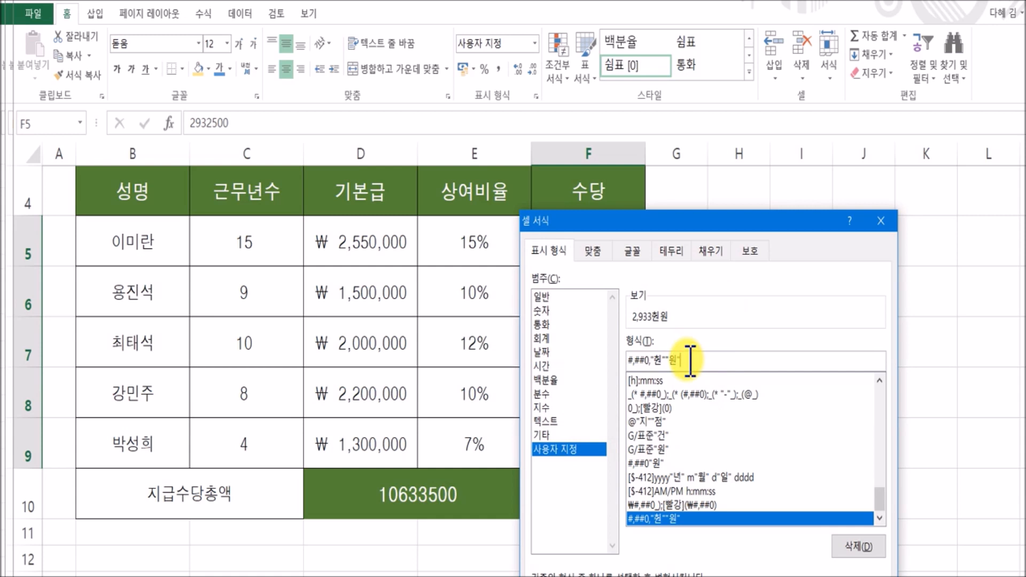
pyautogui.press('BackSpace')
pyautogui.press('BackSpace')
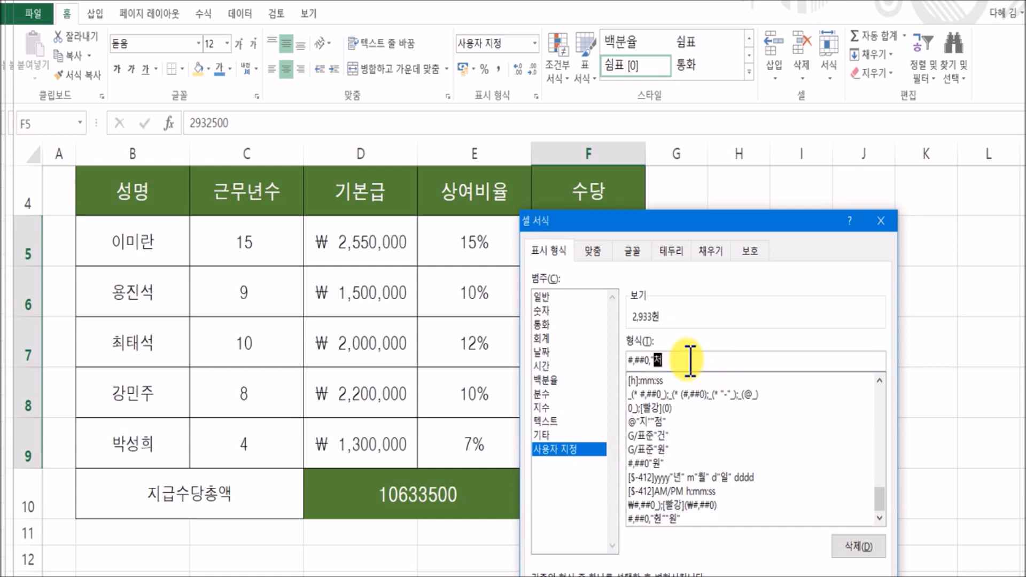
pyautogui.write('원"')
pyautogui.press('Return')
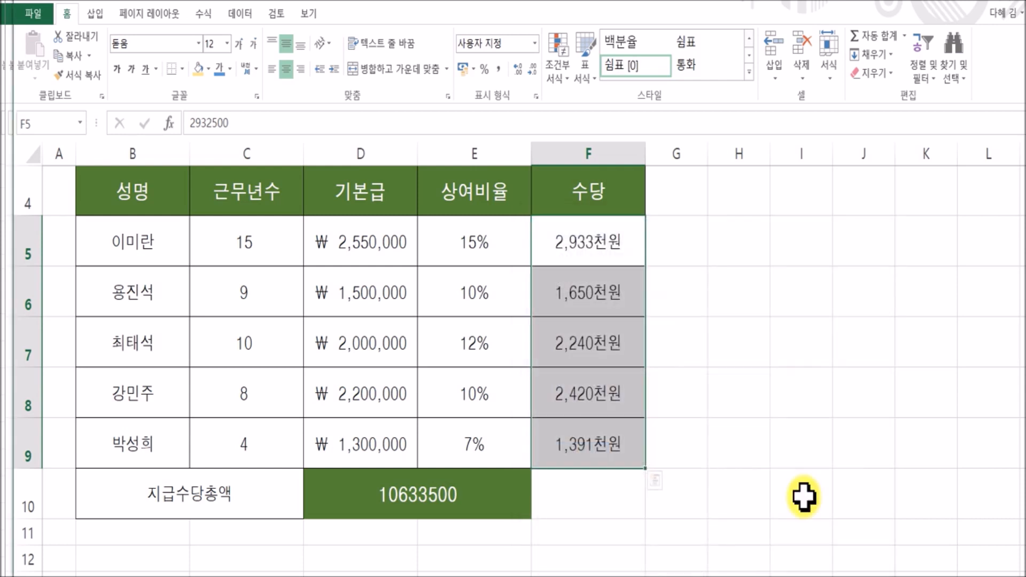
pyautogui.click(774, 427)
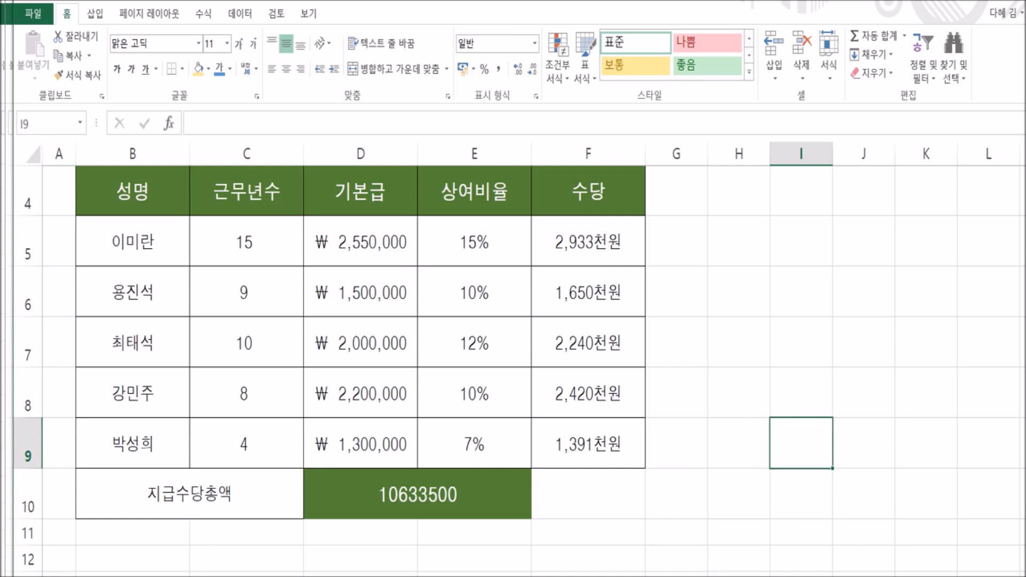
# Apply the 통화 number format to the 지급수당총액 total in D10
pyautogui.click(495, 497)
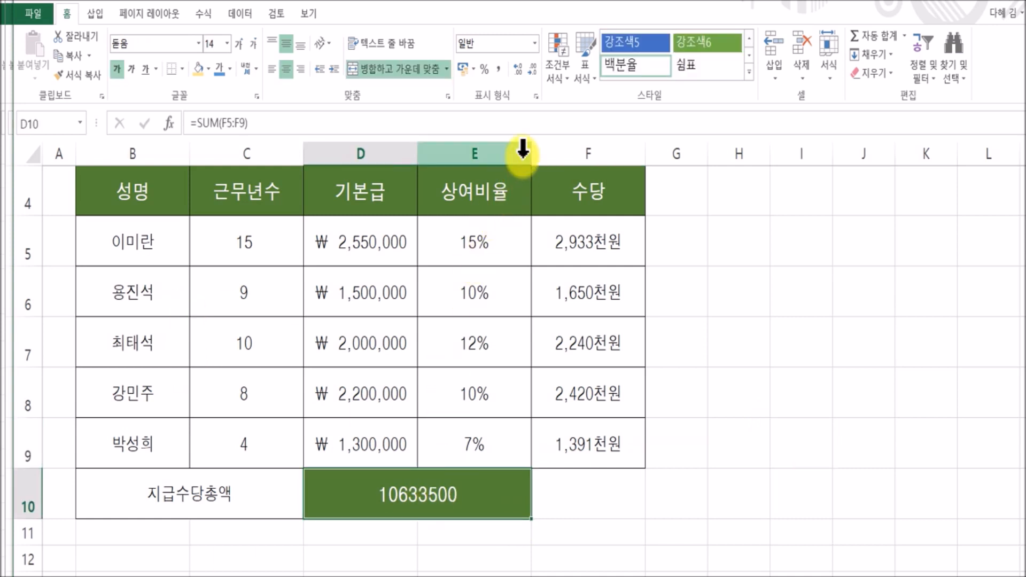
pyautogui.click(535, 43)
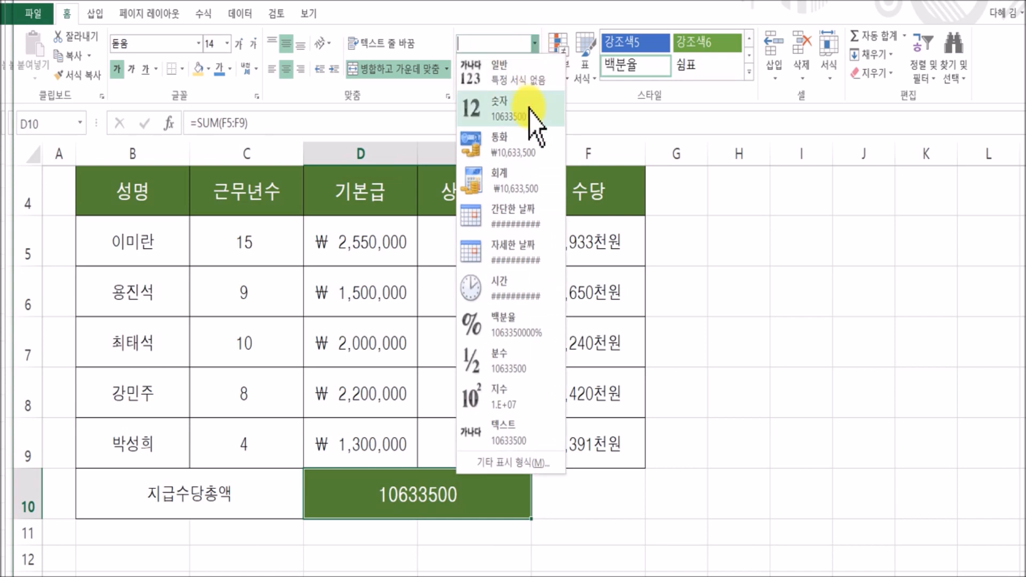
pyautogui.click(529, 144)
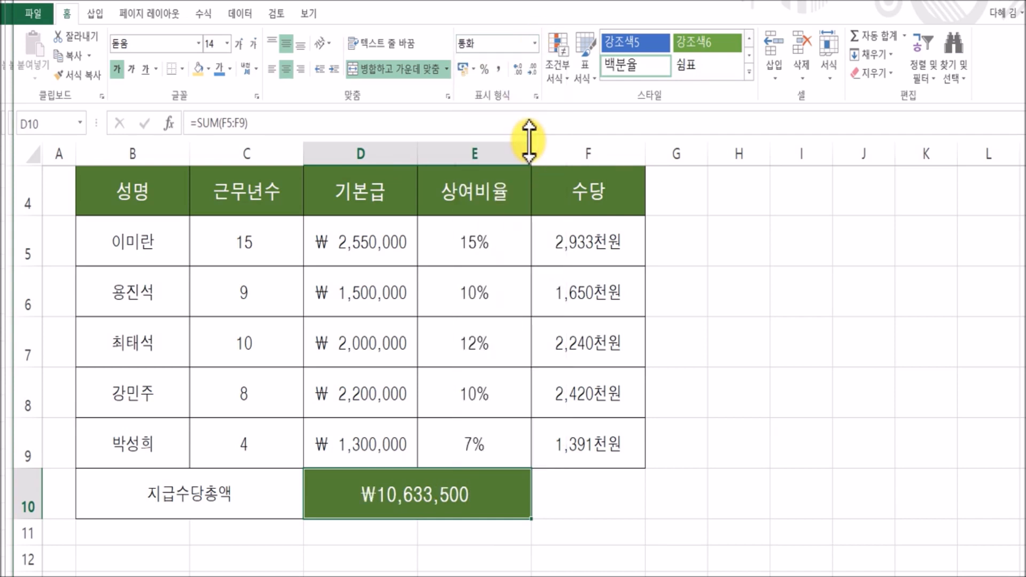
# Format the 지급수당총액 total in D10 with the 숫자(한글) type from the 기타 category
pyautogui.rightClick(425, 500)
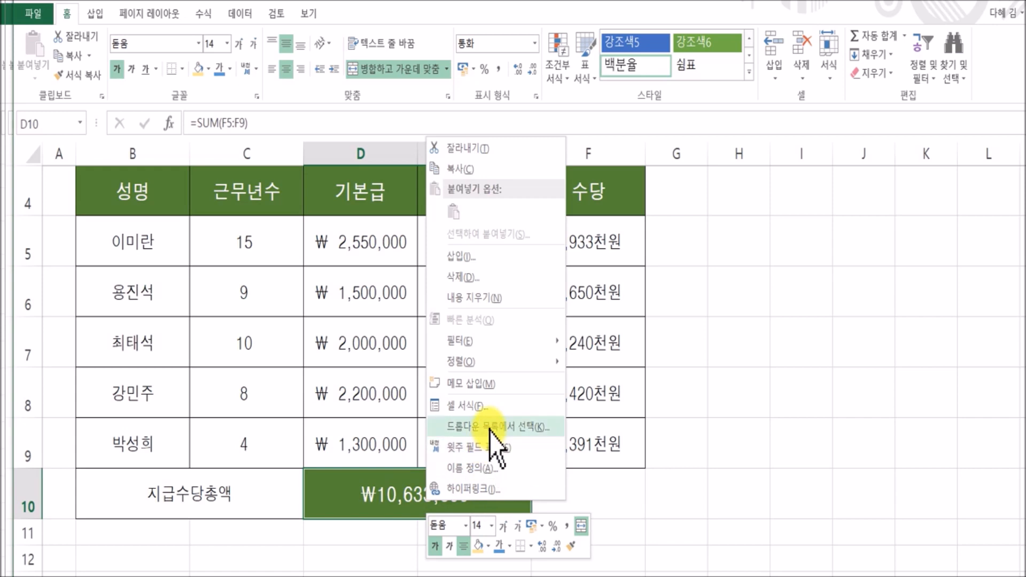
pyautogui.click(488, 411)
pyautogui.moveTo(508, 170); pyautogui.dragTo(669, 122)
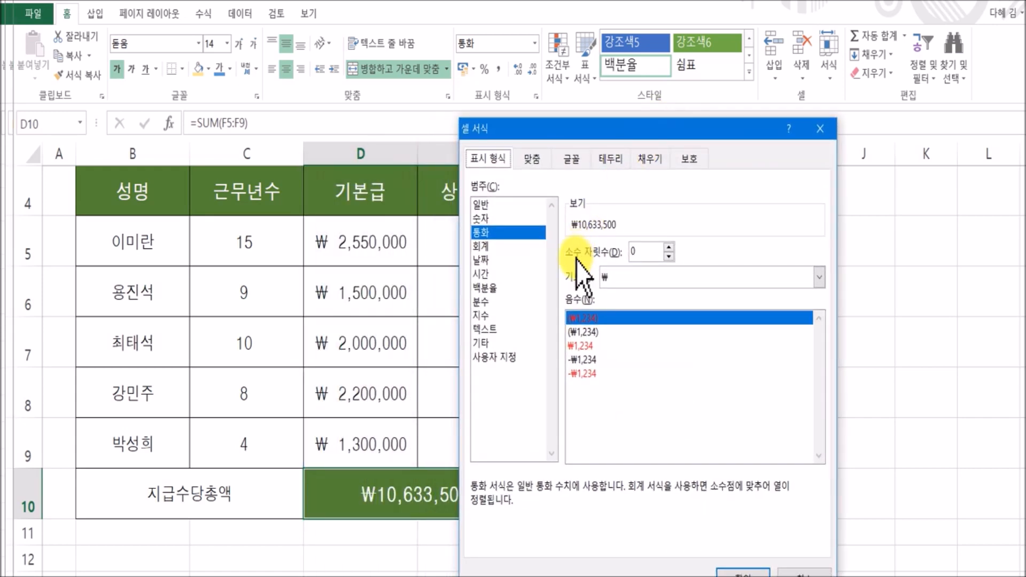
pyautogui.click(502, 344)
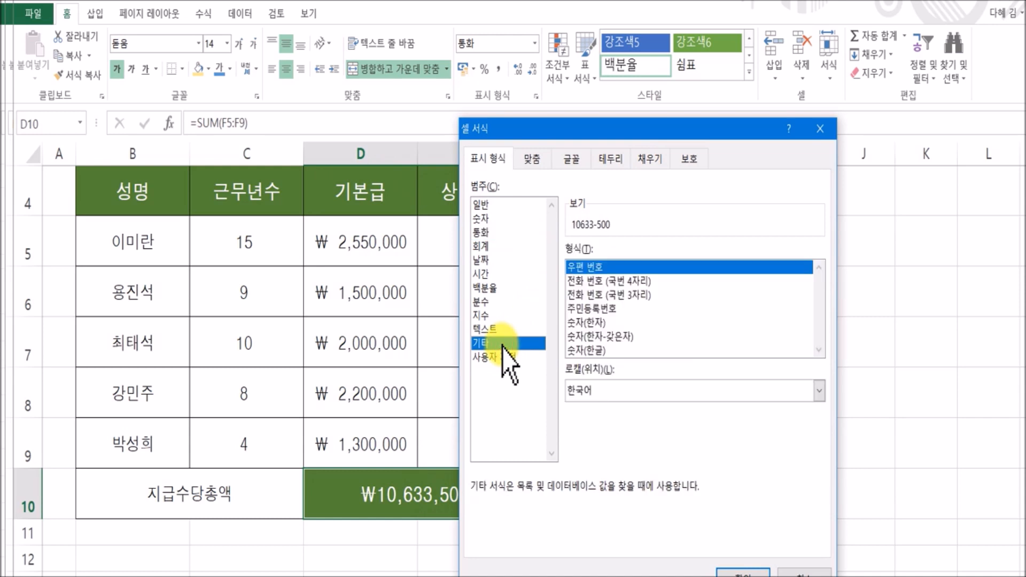
pyautogui.click(654, 350)
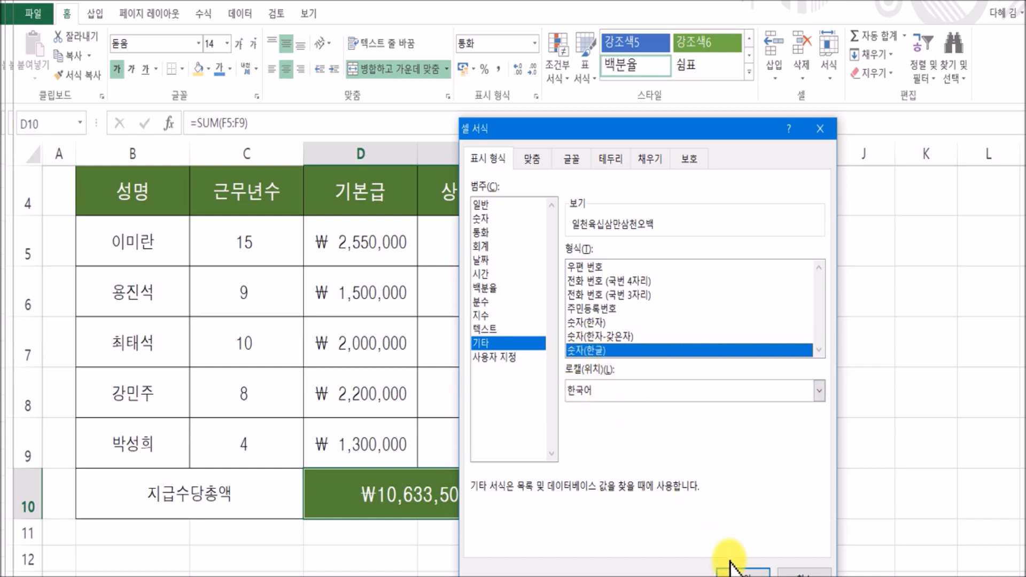
pyautogui.click(742, 572)
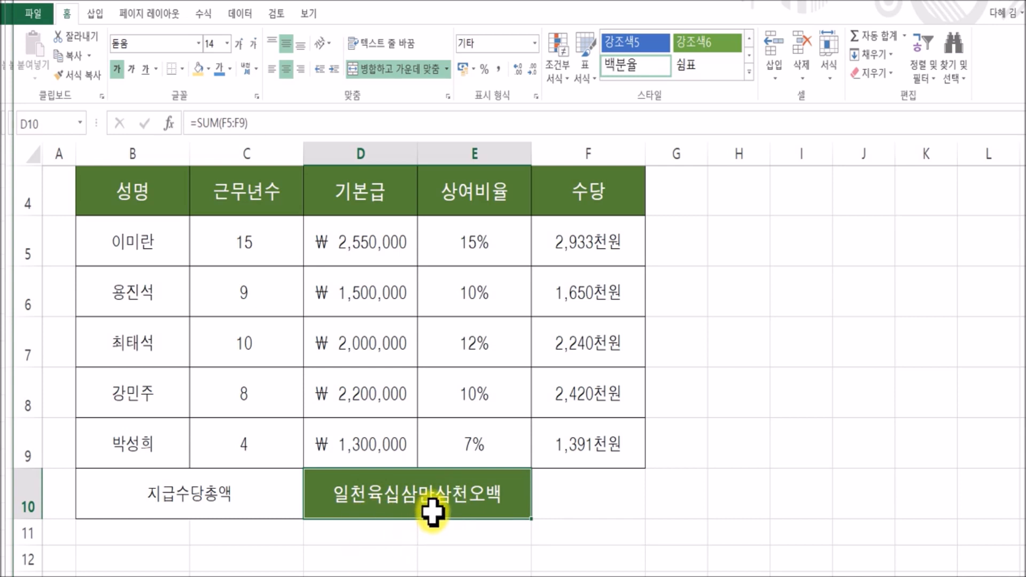
# Extend the number format of the total in D10 with the suffix 원정, as the custom format [DBNum4][$-412]G/표준원정
pyautogui.rightClick(476, 507)
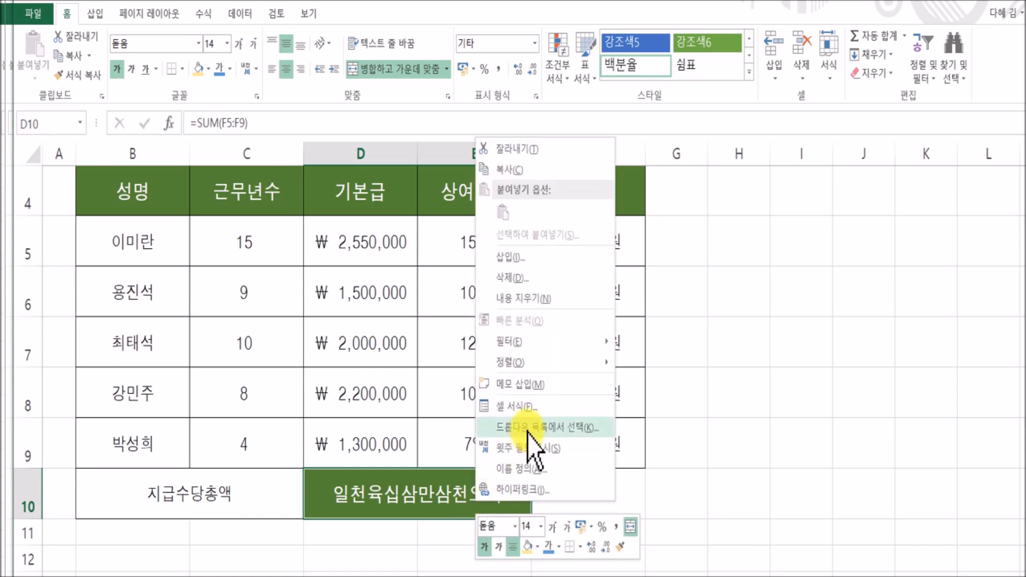
pyautogui.click(532, 407)
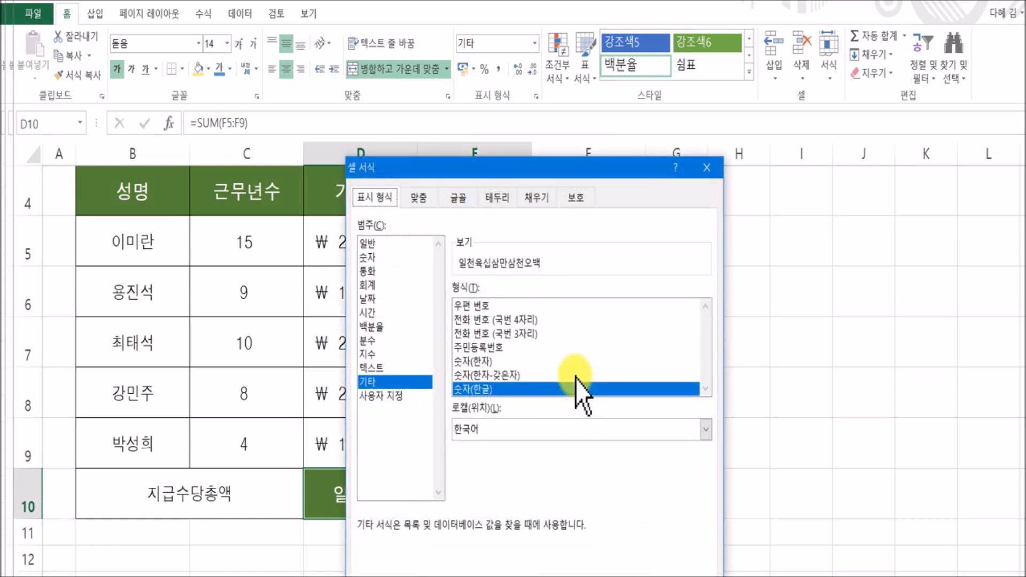
pyautogui.moveTo(593, 171); pyautogui.dragTo(745, 109)
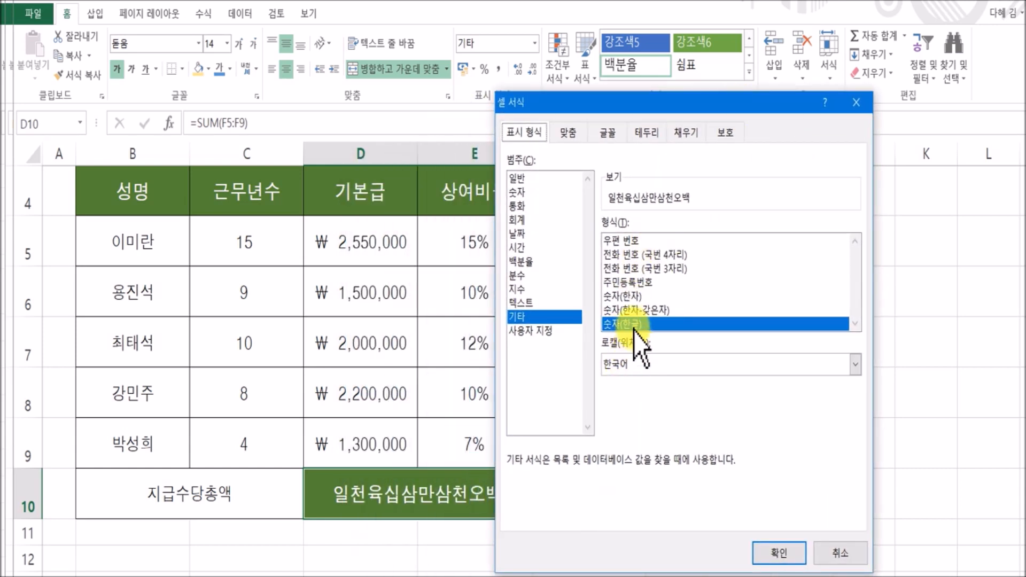
pyautogui.click(577, 330)
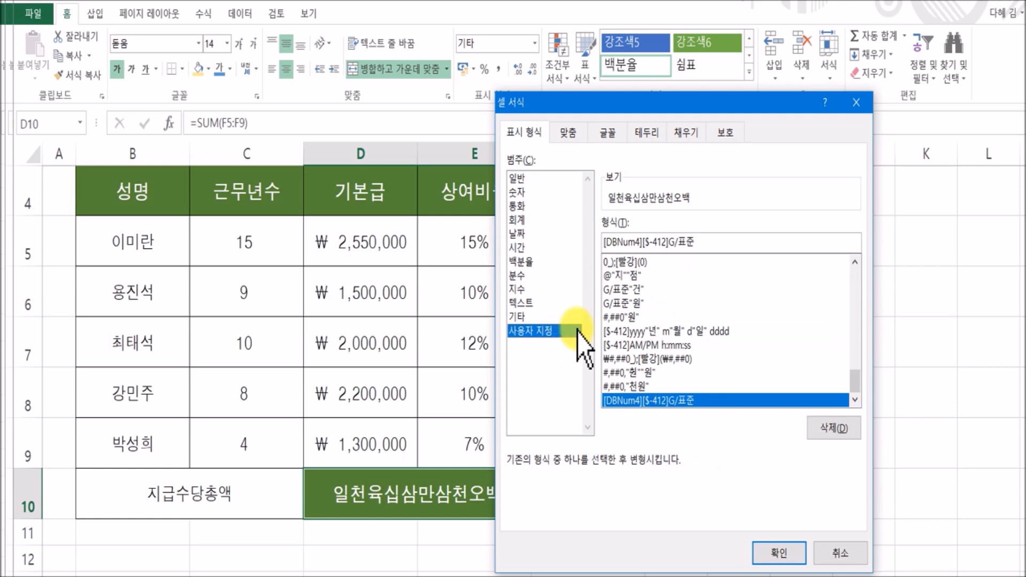
pyautogui.click(708, 246)
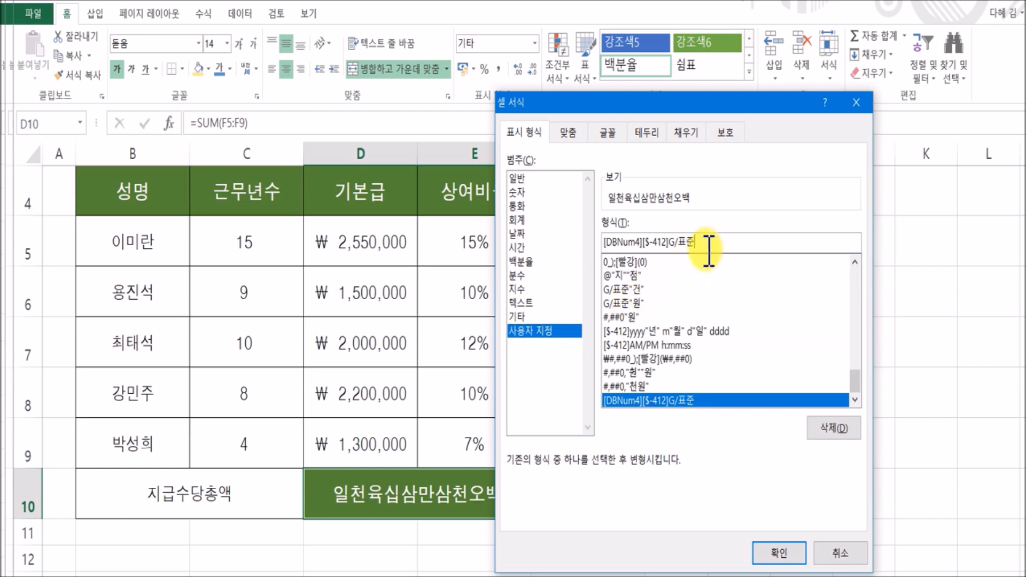
pyautogui.write('원')
pyautogui.write('정')
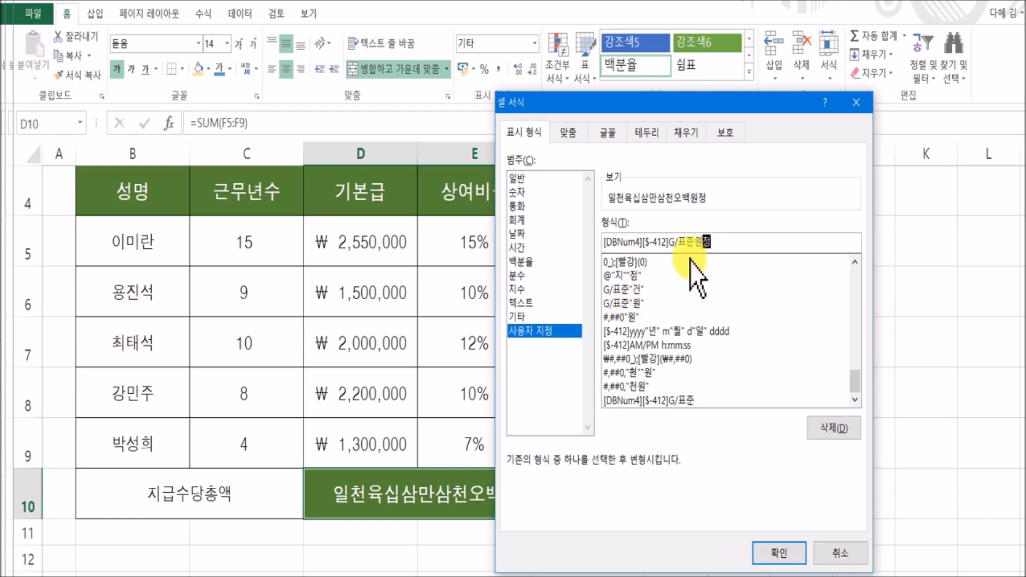
pyautogui.click(770, 554)
pyautogui.click(672, 496)
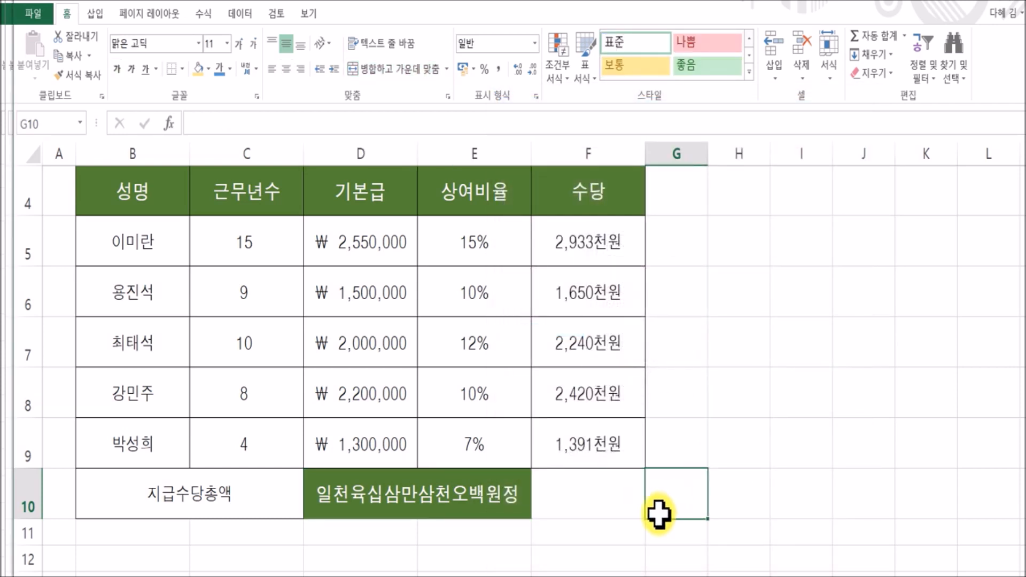